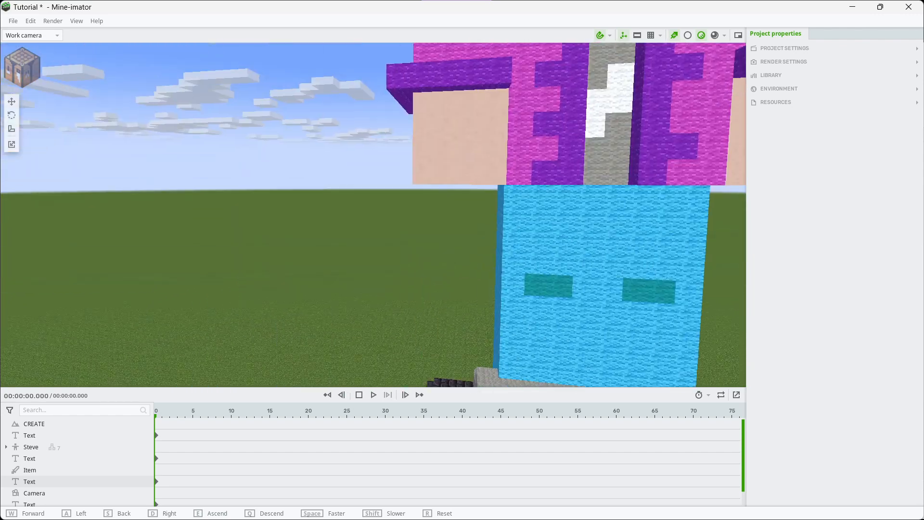
Set up a new scenery object to import from a Minecraft world and load the world "Jed's prison escape"
key(s)
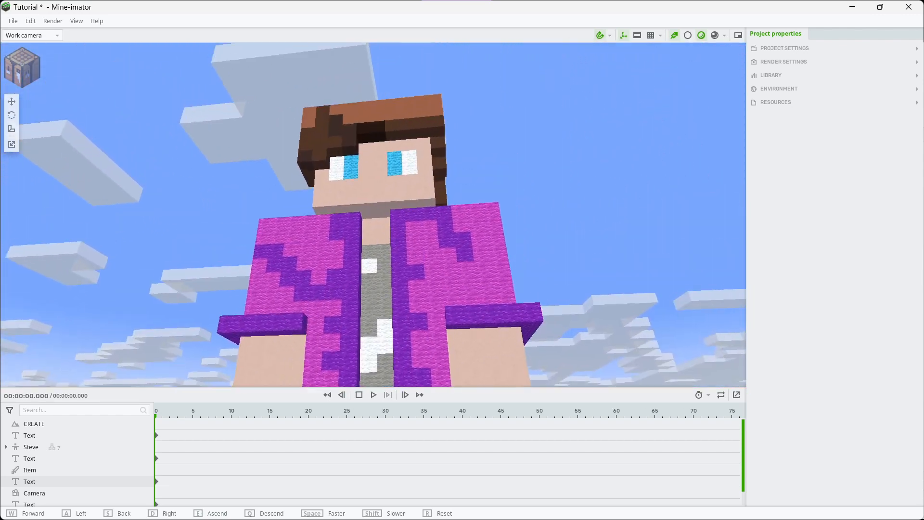
key(w)
key(s)
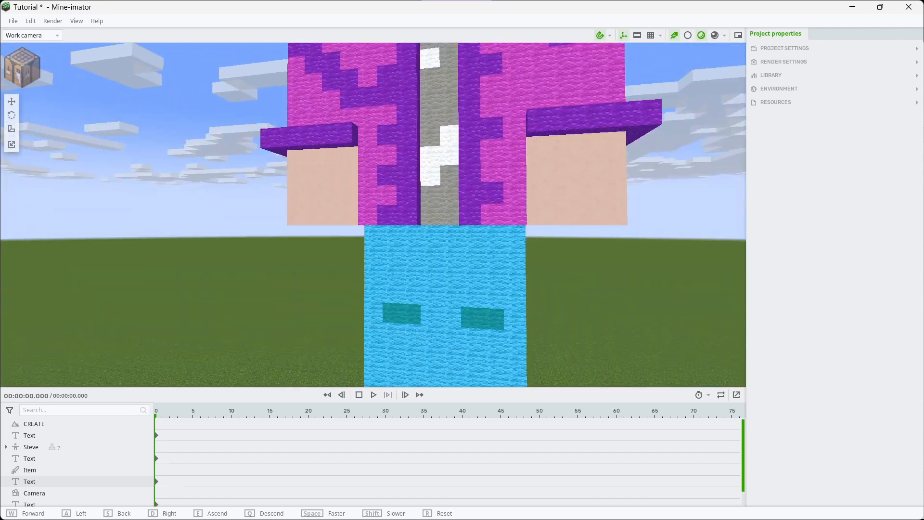
key(s)
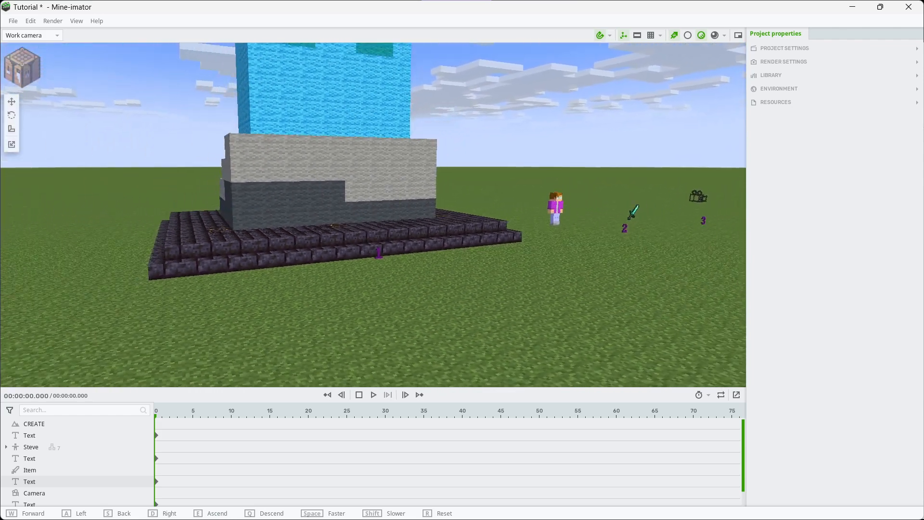
key(s)
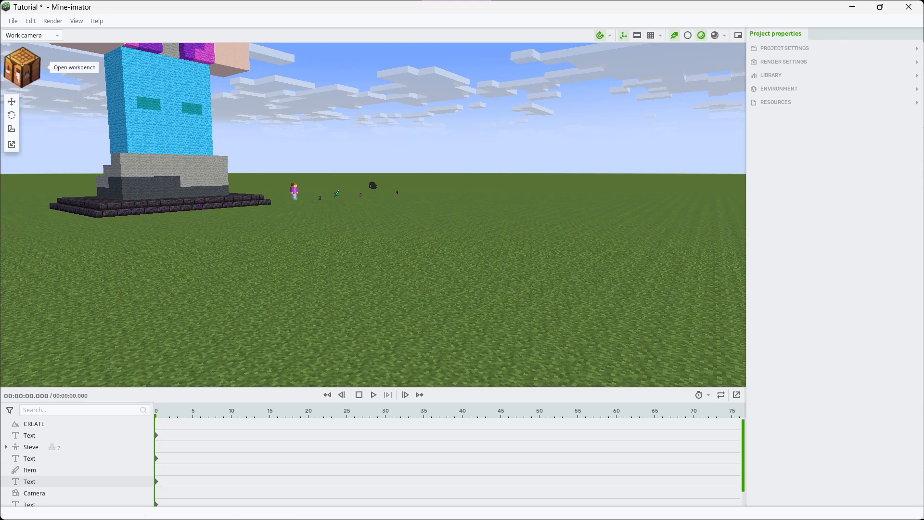
click(22, 67)
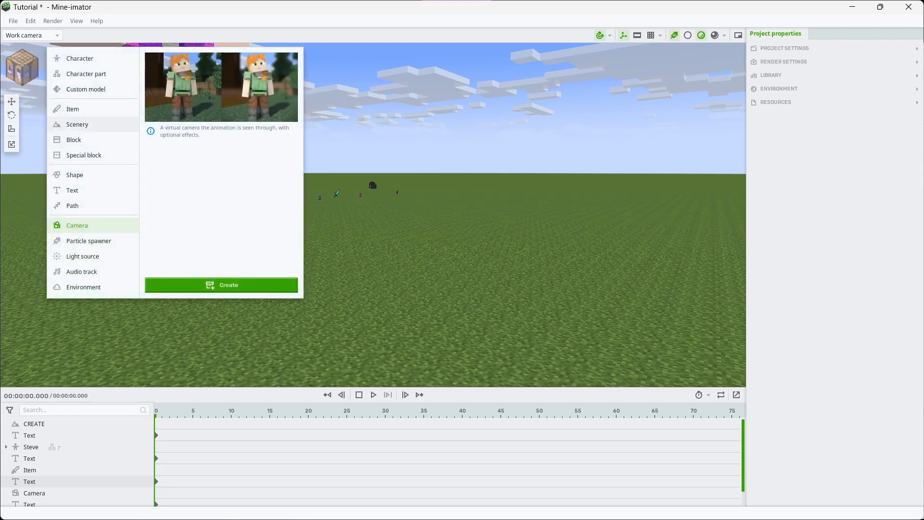
click(77, 124)
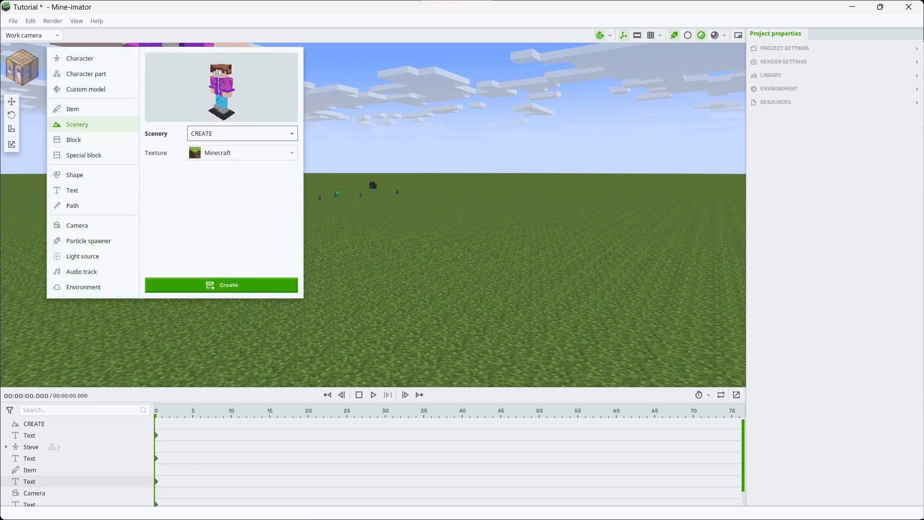
click(242, 134)
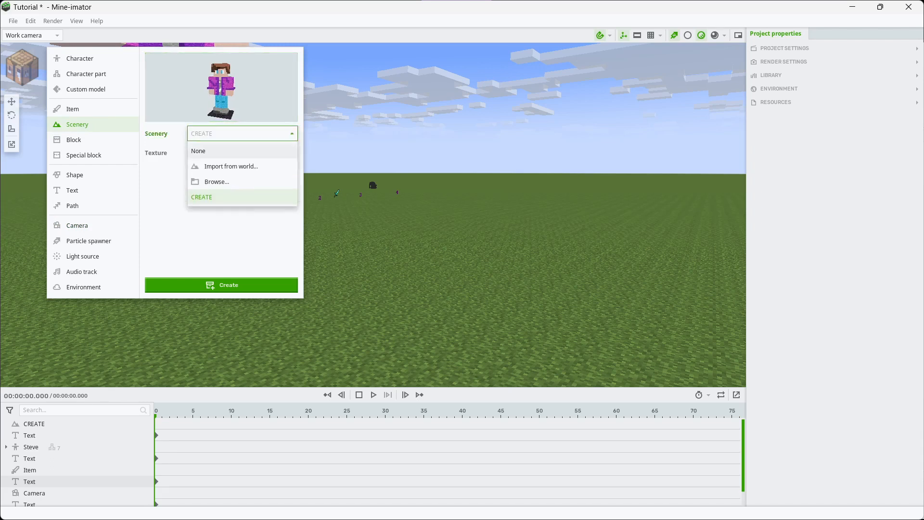
click(231, 166)
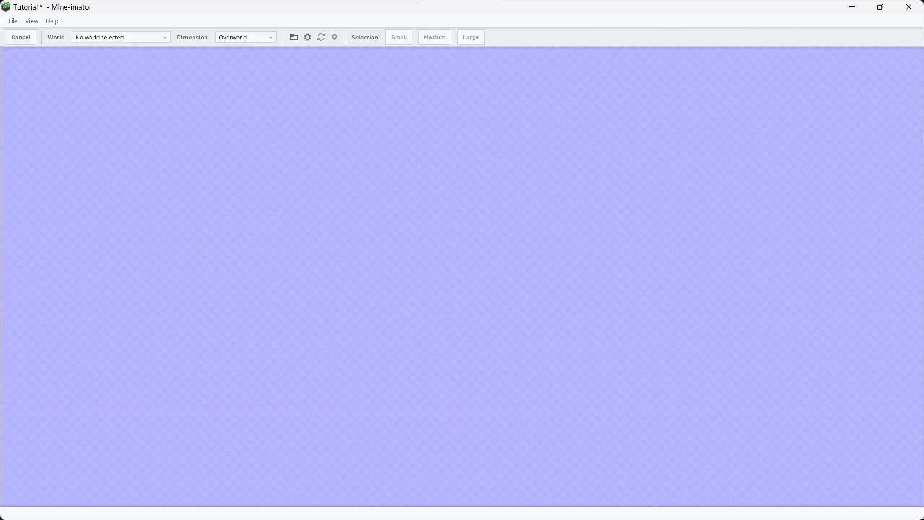
click(123, 37)
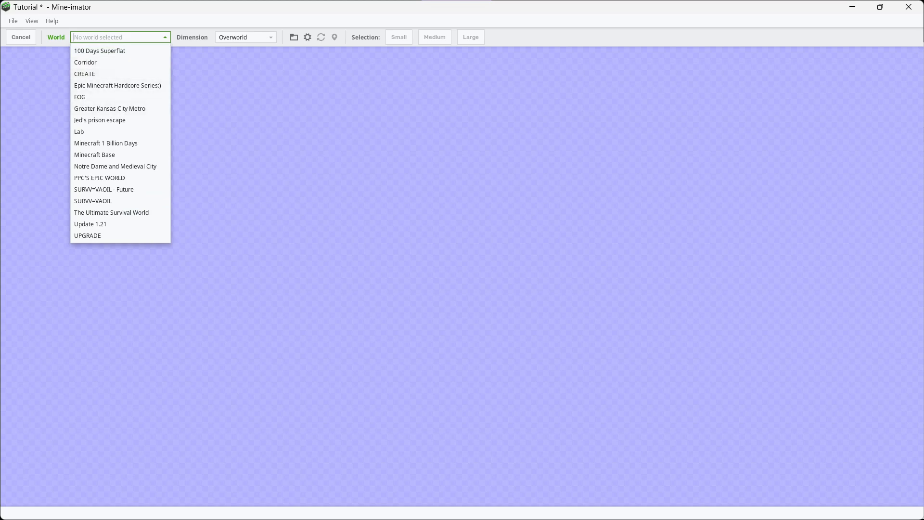
click(100, 120)
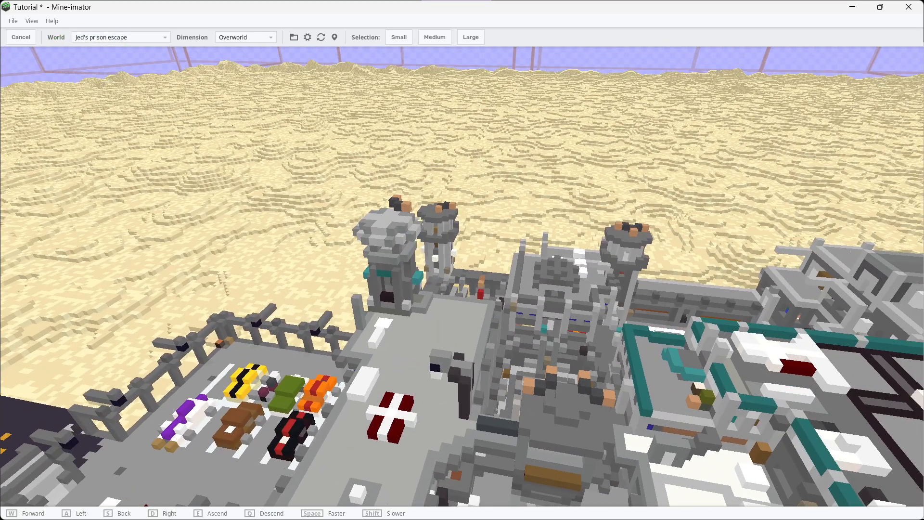
Select a large area of the prison world and import that selection as scenery
right_drag(462, 276, 702, 269)
key(w)
click(471, 37)
right_drag(462, 250, 382, 241)
key(s)
key(a)
key(a)
key(w)
key(q)
drag(382, 240, 382, 342)
right_drag(383, 341, 295, 323)
key(e)
key(w)
key(w)
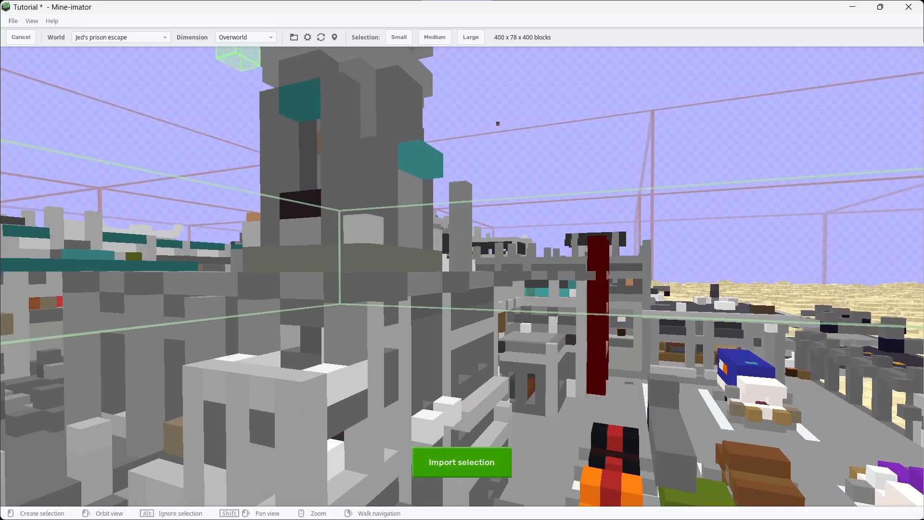
right_drag(436, 104, 463, 138)
mouse_move(542, 517)
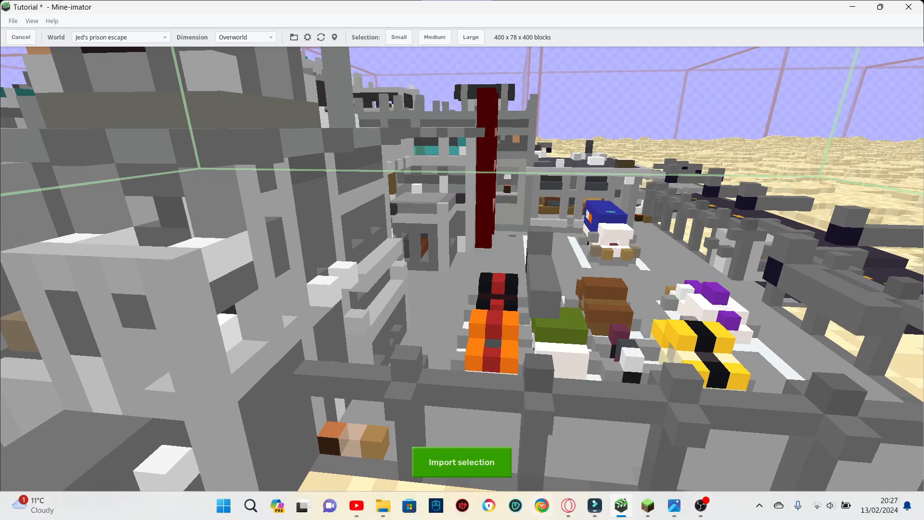
click(462, 462)
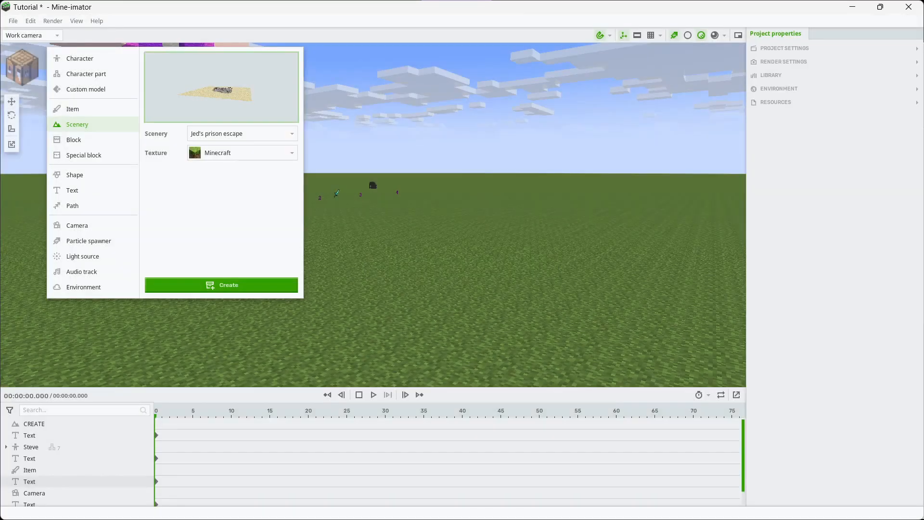
Place an instance of the Jed's prison escape scenery in the scene and delete that instance
click(224, 285)
right_drag(269, 280, 472, 308)
key(w)
key(s)
right_drag(373, 215, 380, 154)
click(373, 215)
right_click(15, 495)
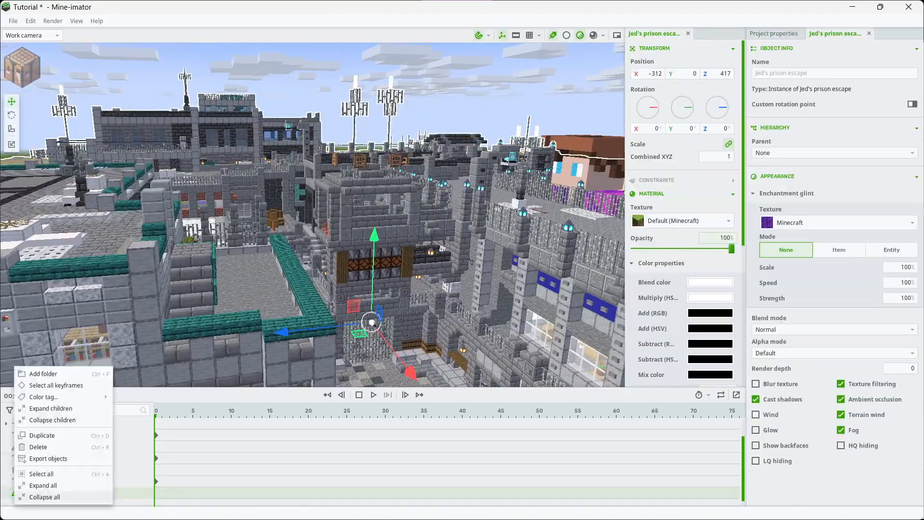
click(38, 447)
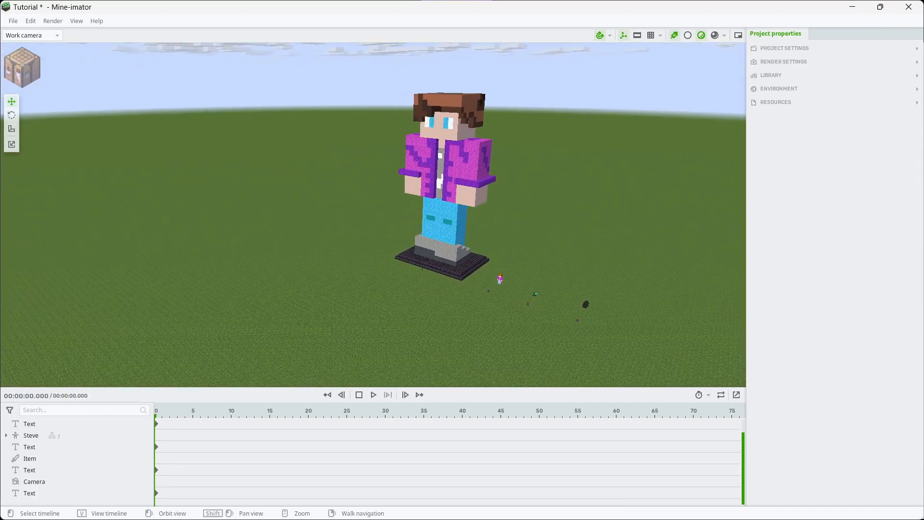
Examine the giant statue from a distance and the small character above the number 2 marker up close
key(w)
right_drag(433, 212, 520, 183)
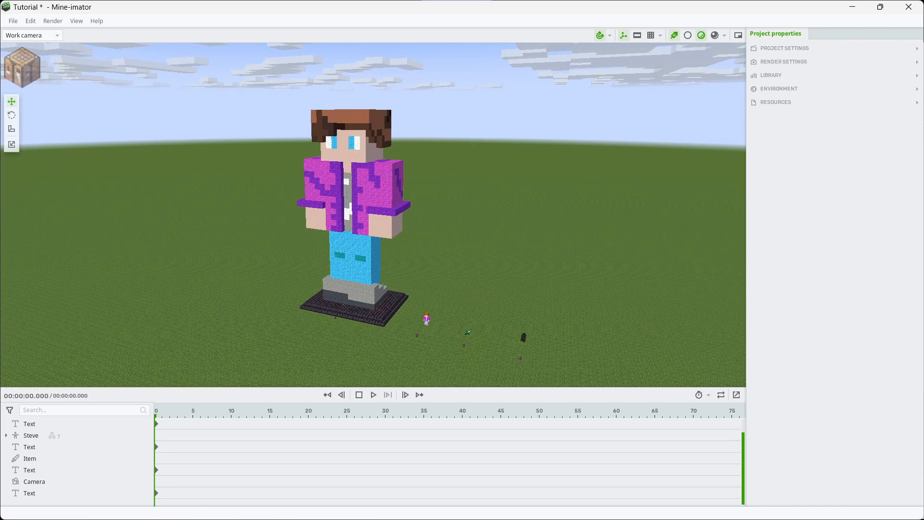
mouse_move(373, 215)
right_down()
mouse_move(308, 257)
mouse_move(332, 226)
mouse_move(432, 264)
mouse_move(388, 215)
mouse_move(383, 255)
mouse_move(377, 219)
right_up()
key(w)
key(w)
key(w)
key(w)
key(d)
key(s)
key(w)
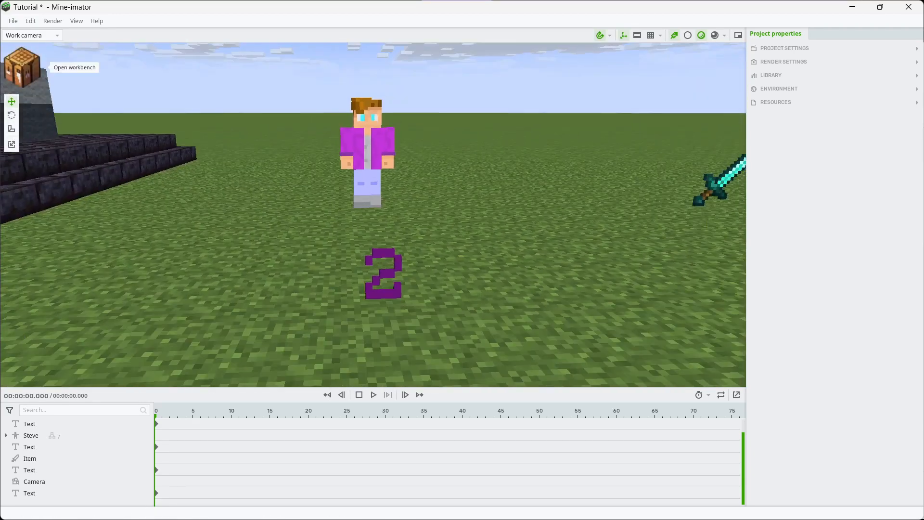
Set up a new Human character with the Sunny variant and the Wide type
click(22, 66)
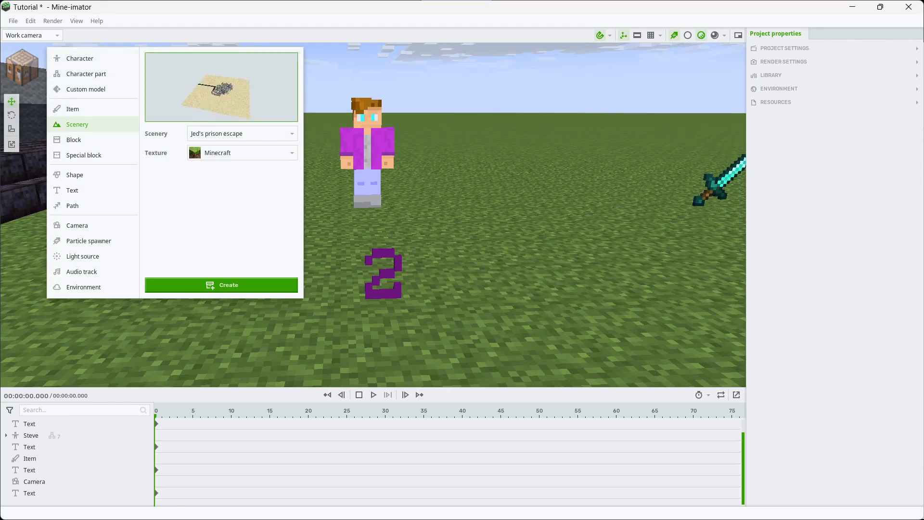
click(87, 58)
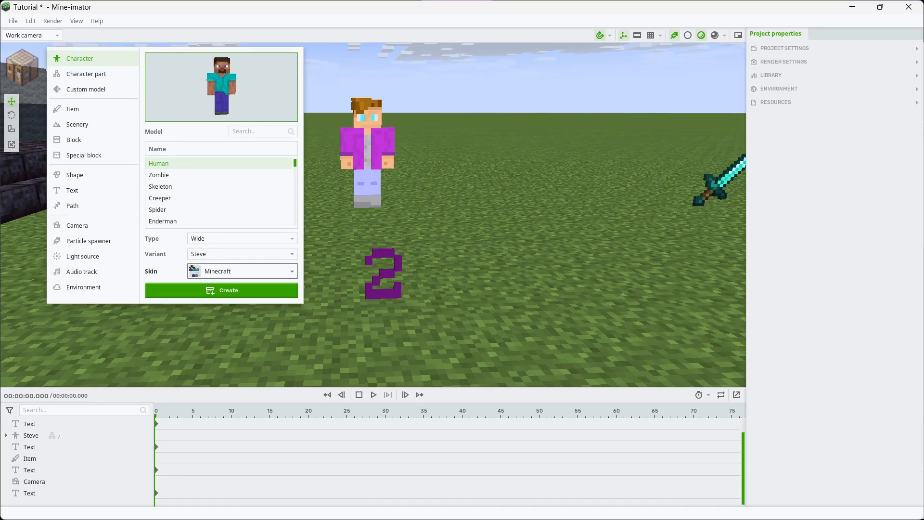
click(242, 253)
click(242, 325)
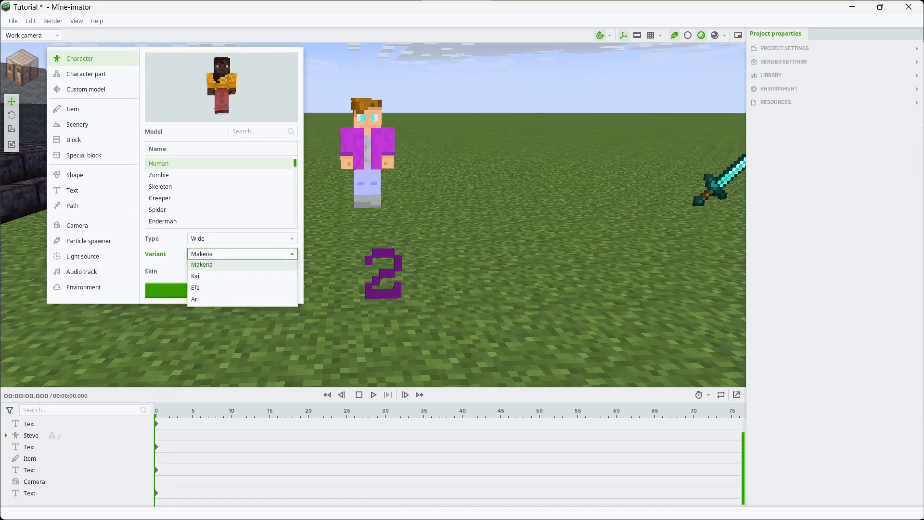
click(242, 253)
click(242, 302)
click(242, 238)
click(242, 263)
click(242, 239)
click(202, 250)
click(242, 271)
click(200, 289)
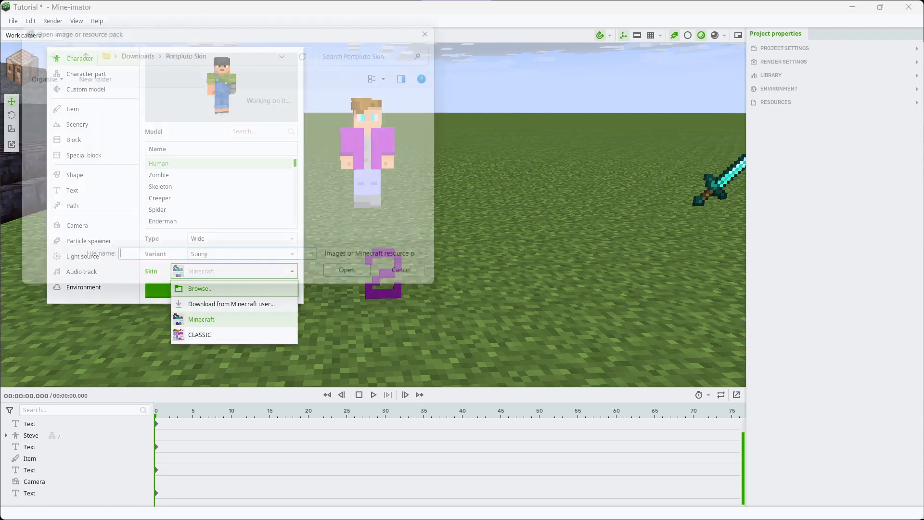
click(48, 207)
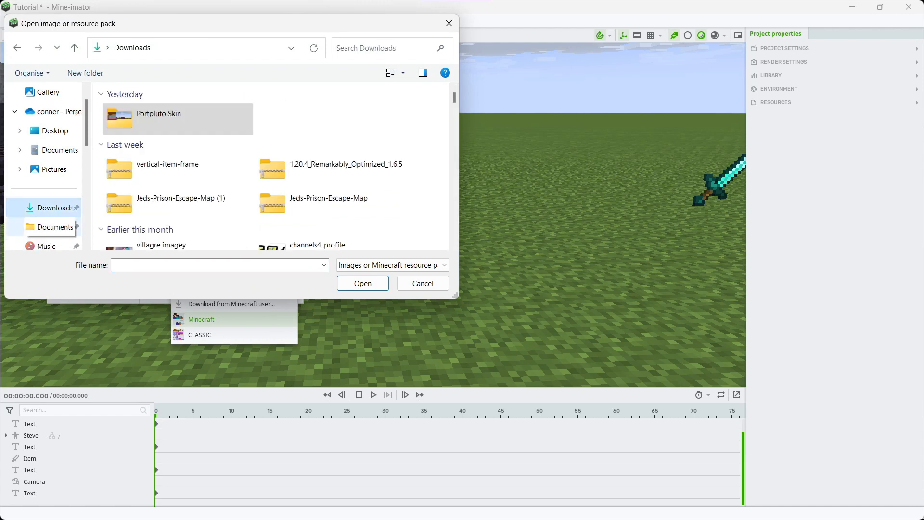
scroll(178, 118, down, 3)
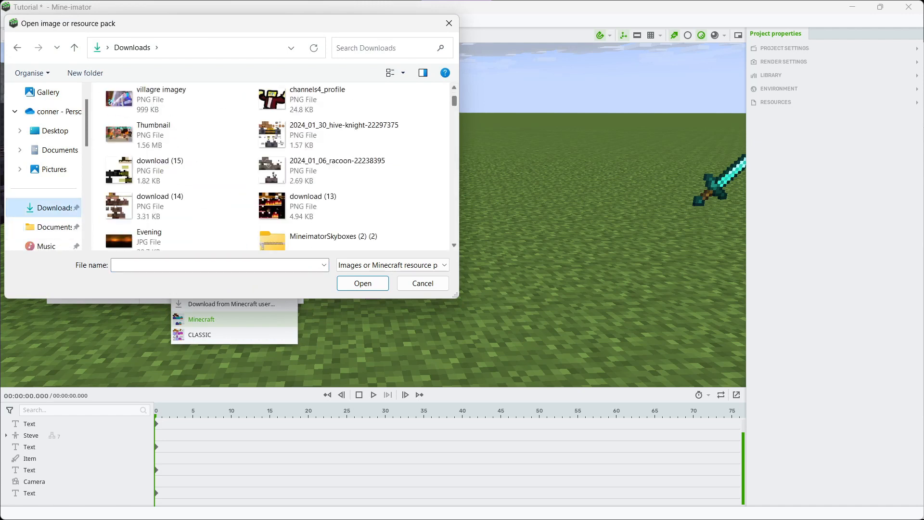
scroll(274, 166, down, 3)
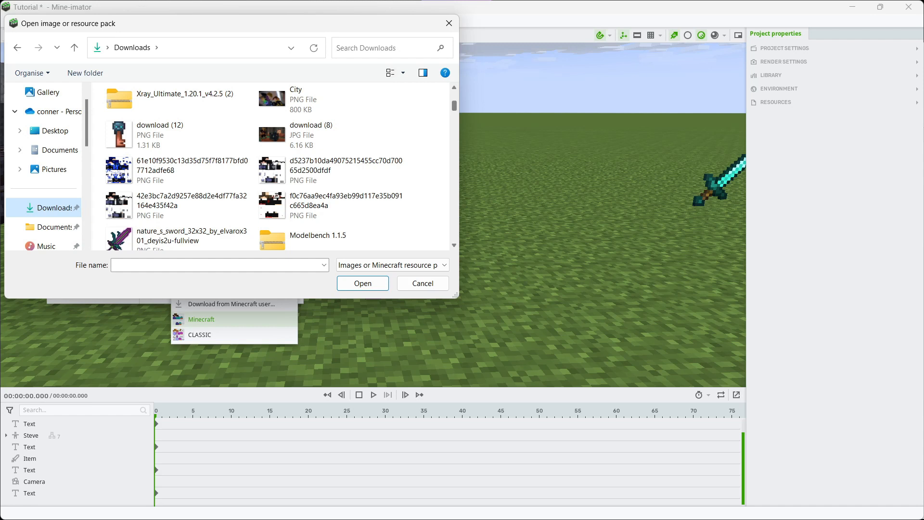
double_click(321, 171)
Create the custom-skinned character, place it beside the number 2 marker, and delete it from the scene
click(222, 290)
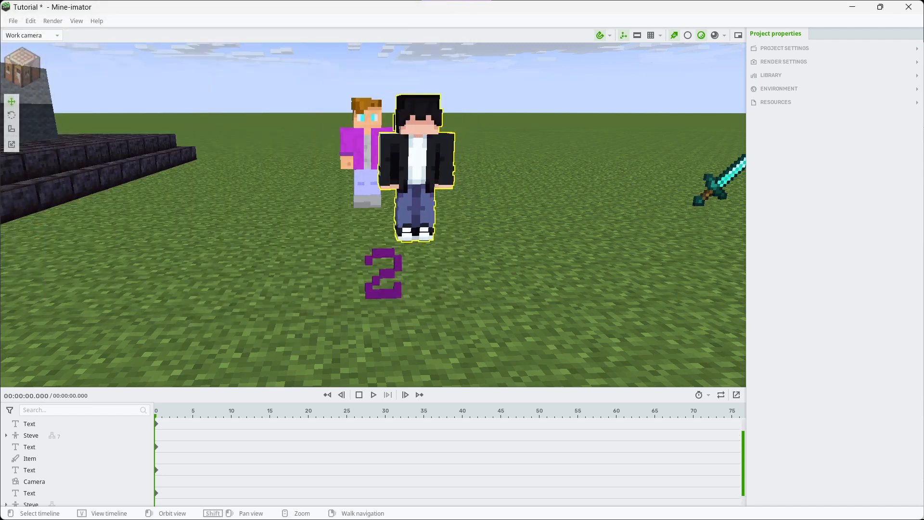
right_drag(415, 238, 415, 236)
key(q)
click(438, 231)
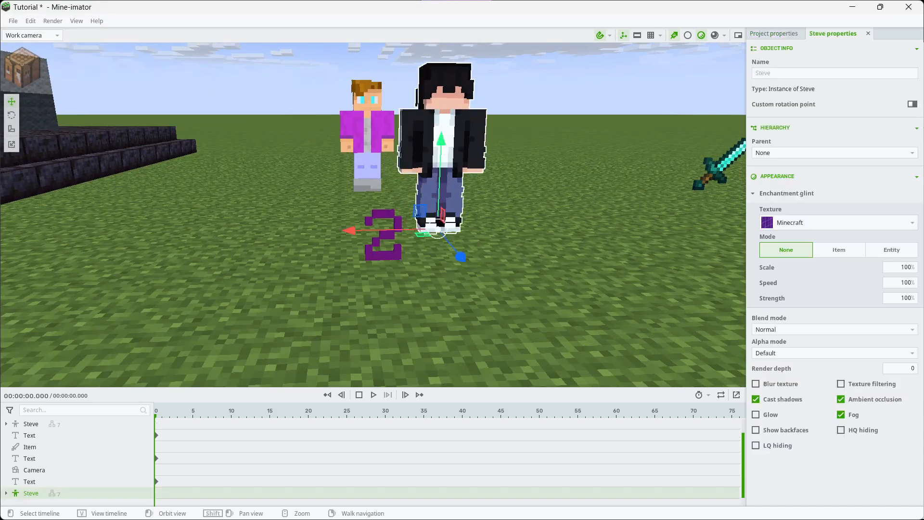
right_click(15, 493)
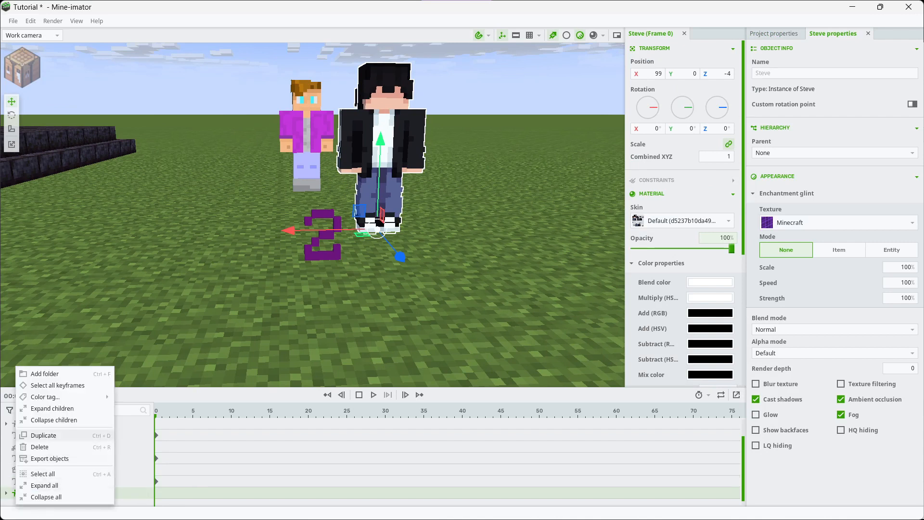
click(40, 447)
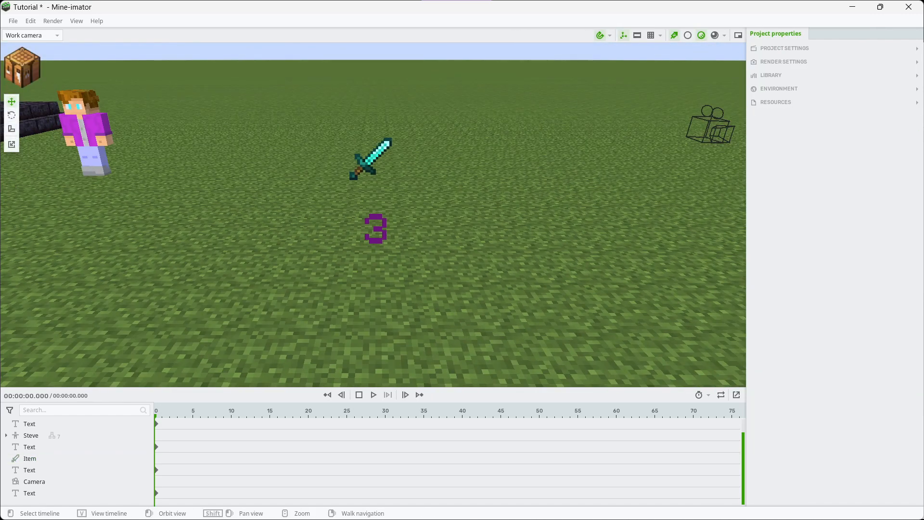
Load Torrezx-Demon_soul_fire from the Downloads folder as an image source for a new 3D item
click(22, 67)
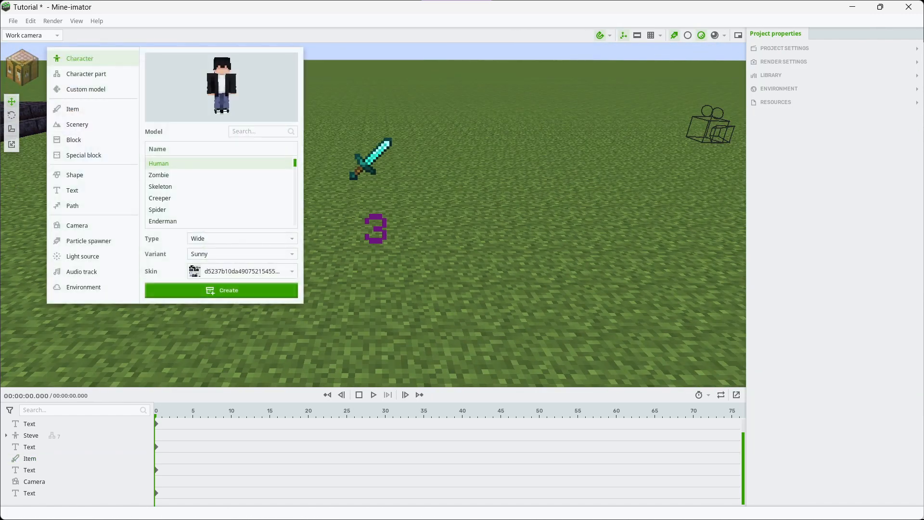
click(73, 109)
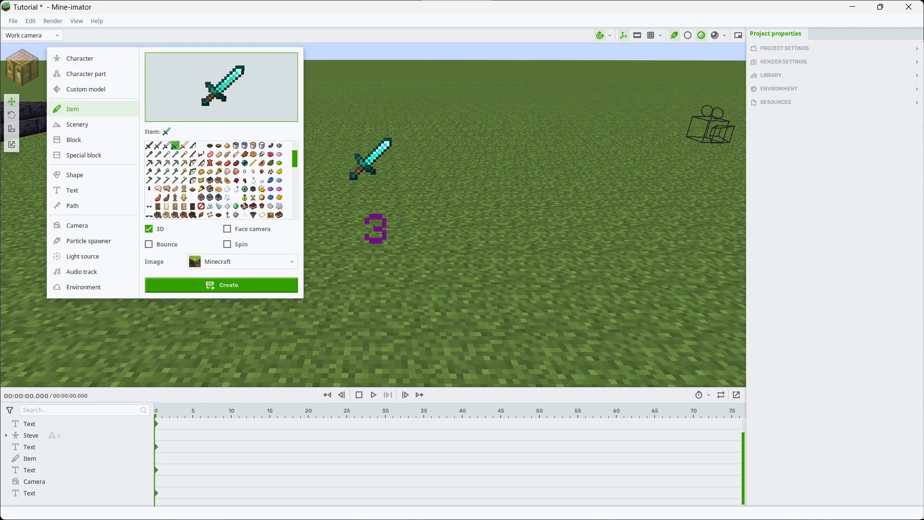
scroll(222, 180, up, 2)
click(242, 261)
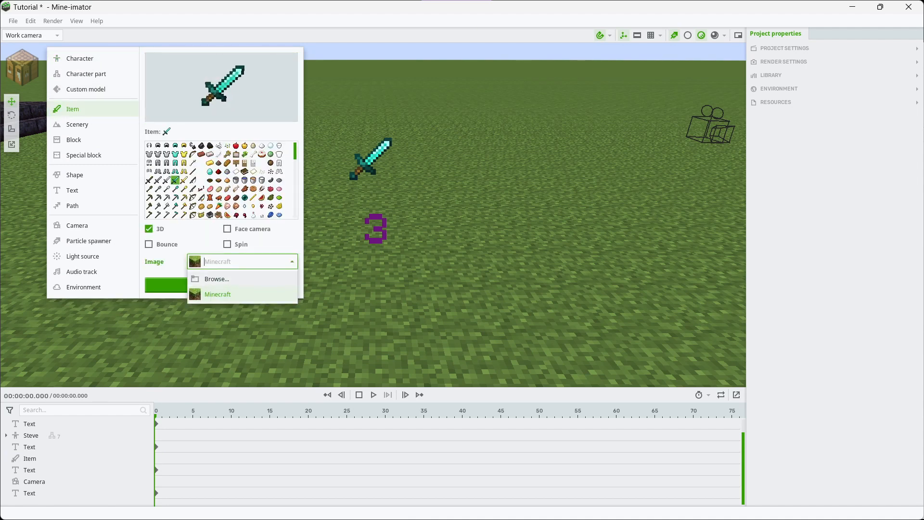
click(216, 279)
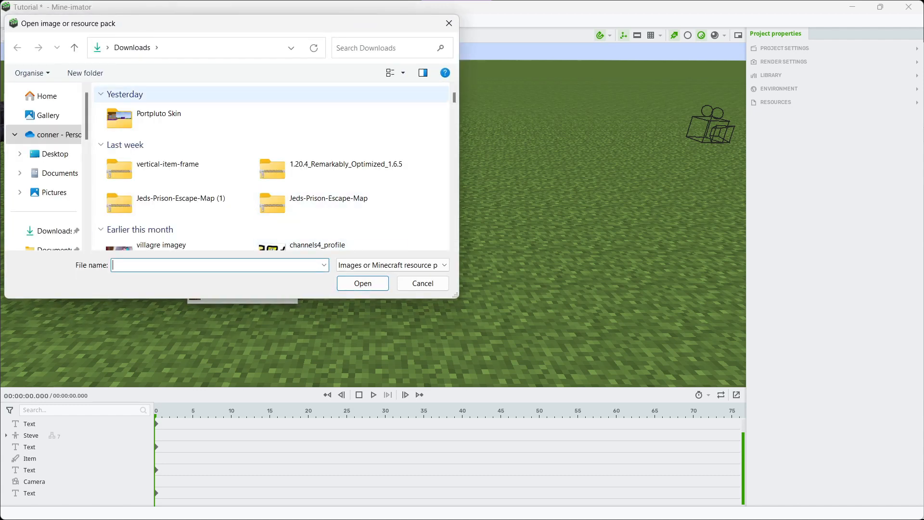
scroll(274, 168, down, 10)
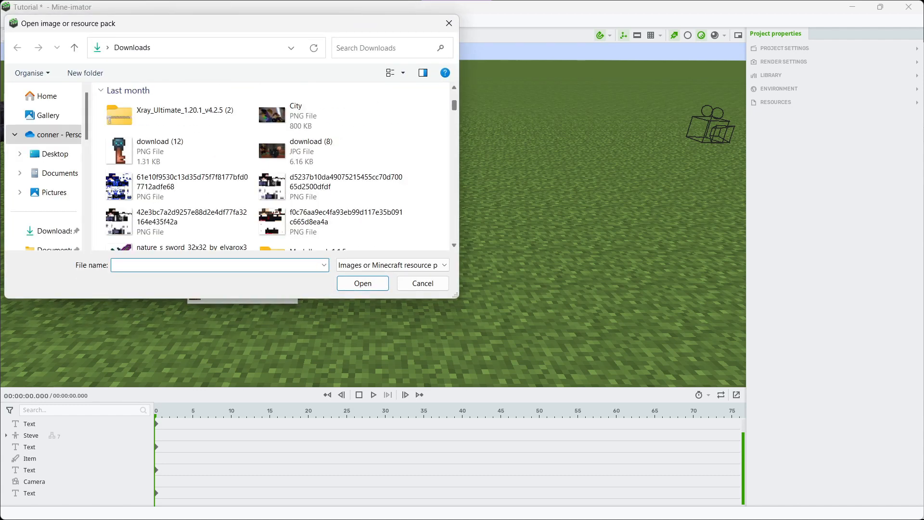
scroll(274, 168, down, 3)
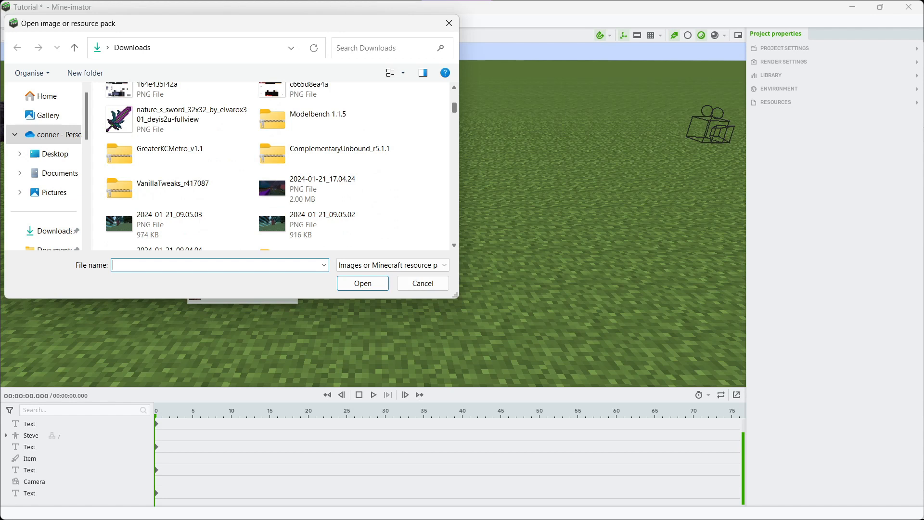
text(w)
scroll(274, 166, down, 8)
key(BackSpace)
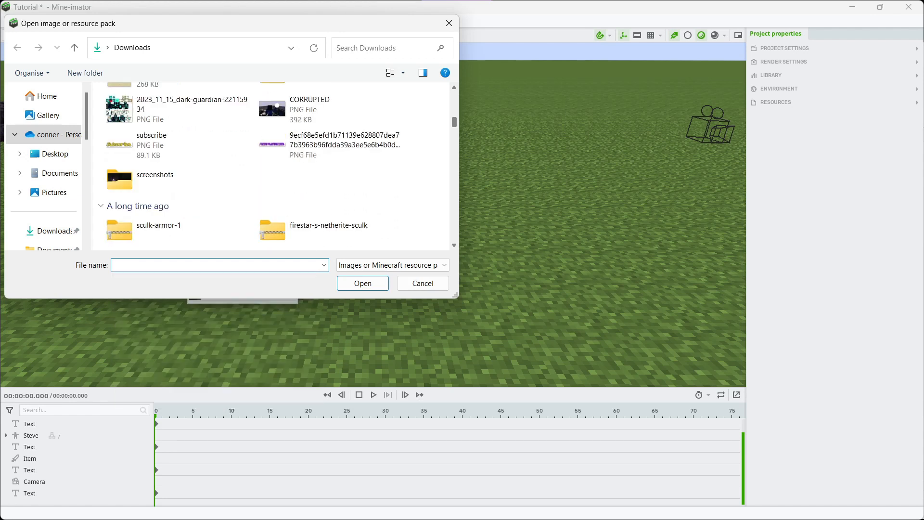
scroll(274, 166, down, 3)
scroll(308, 166, down, 4)
double_click(317, 112)
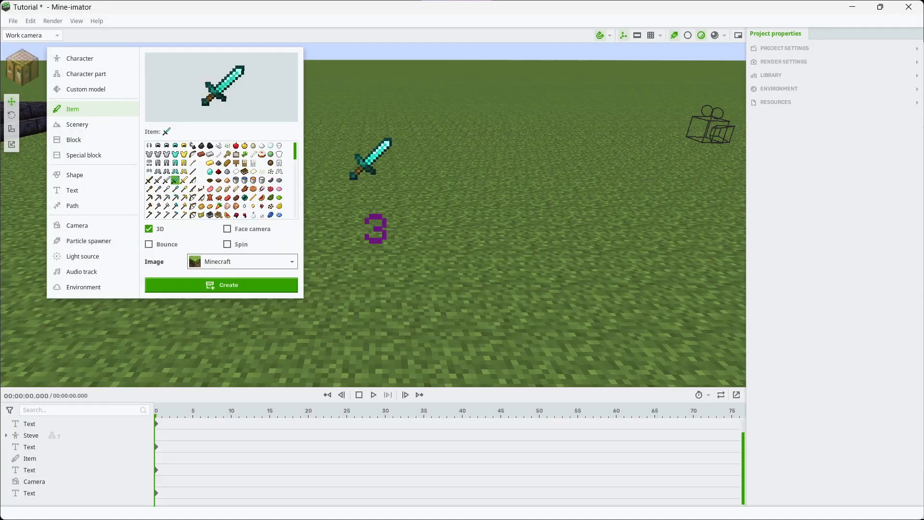
Apply the Torrezx-Demon_soul_fire image, pick its blue-flamed sword, and create it as a 3D item near the diamond sword
click(242, 261)
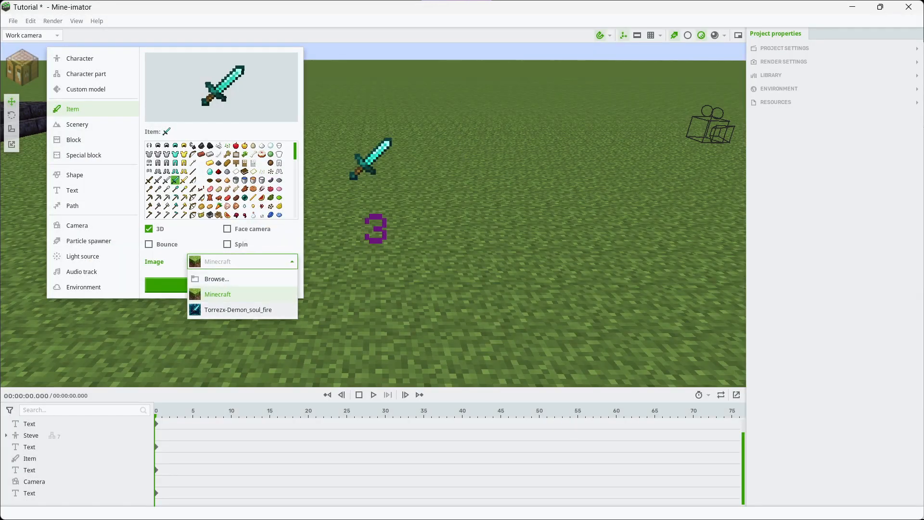
click(238, 309)
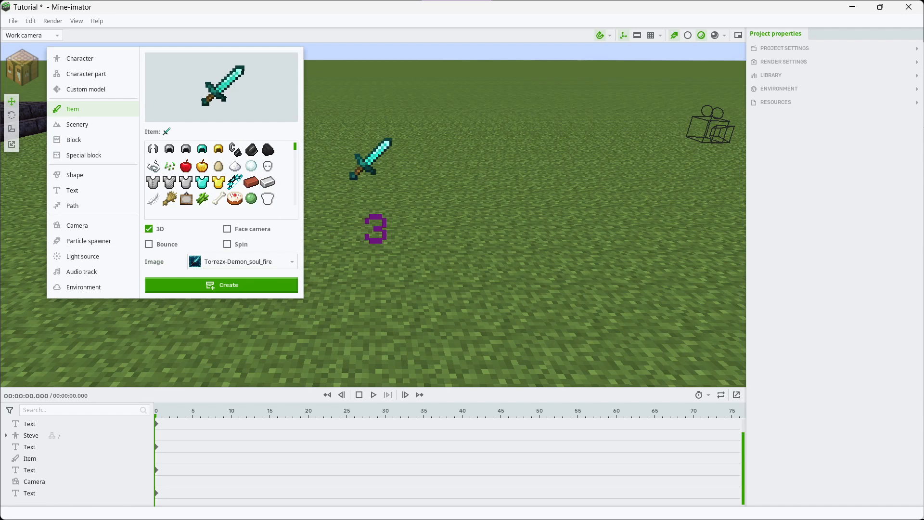
scroll(211, 173, down, 2)
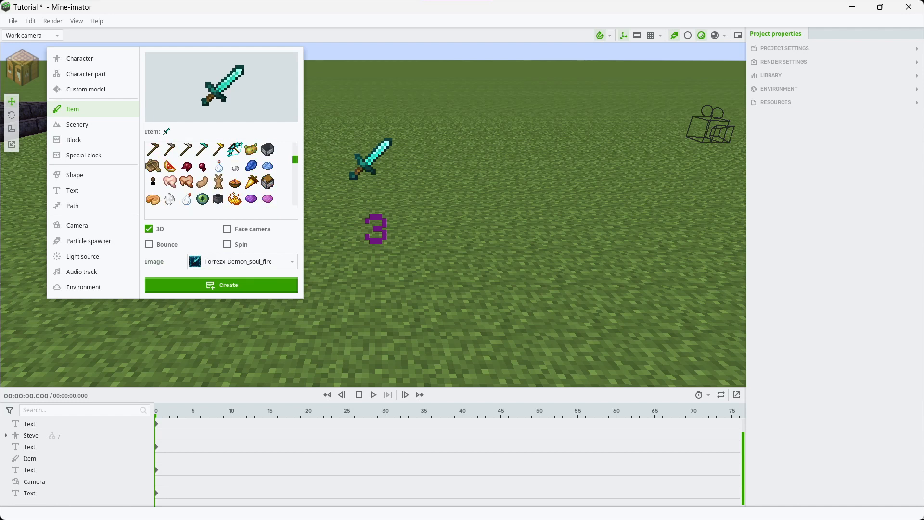
scroll(211, 173, down, 3)
scroll(219, 193, down, 6)
click(219, 198)
click(221, 285)
click(325, 190)
right_drag(324, 190, 288, 161)
key(w)
key(w)
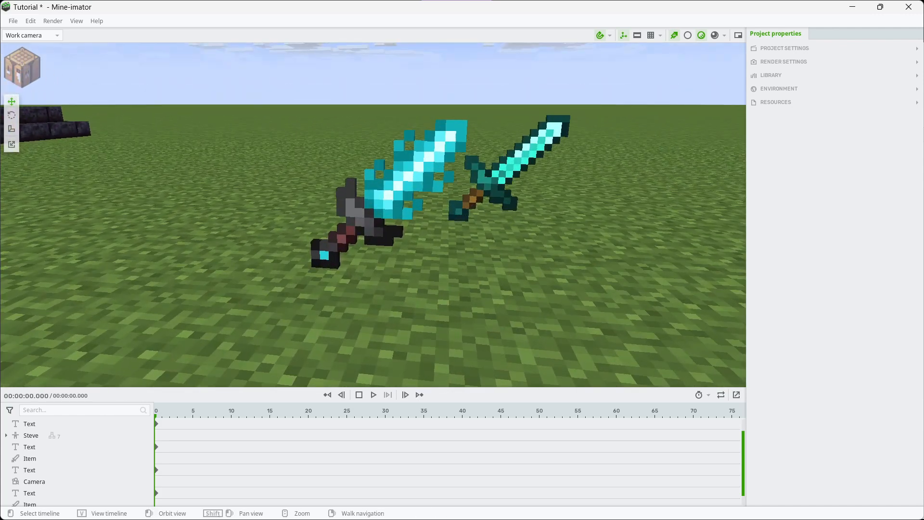
Give the blue-flamed sword a custom rotation point at X 9, Y 7, Z 0 and raise its position to Y 8
click(394, 188)
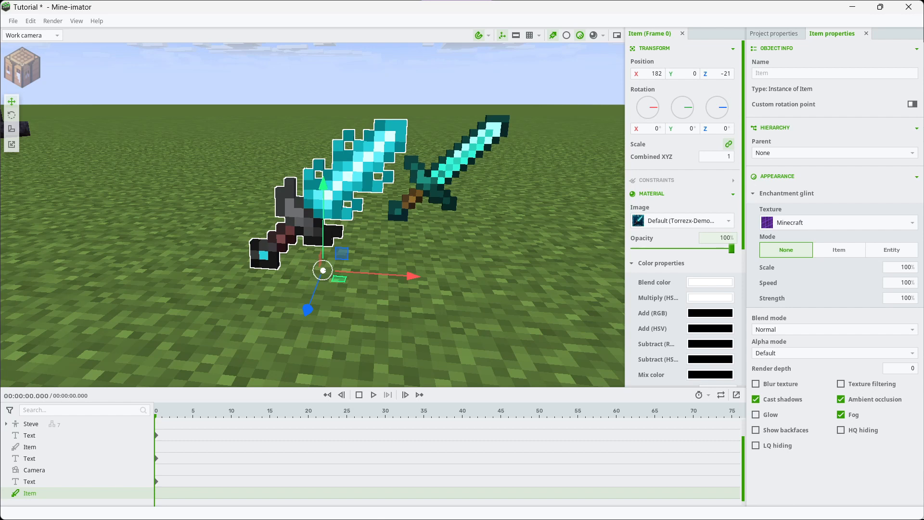
click(790, 105)
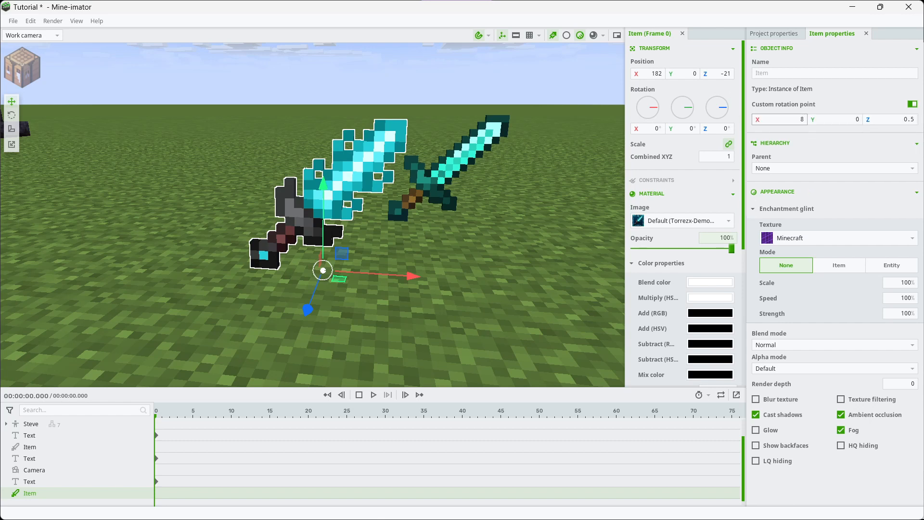
click(789, 120)
text(0)
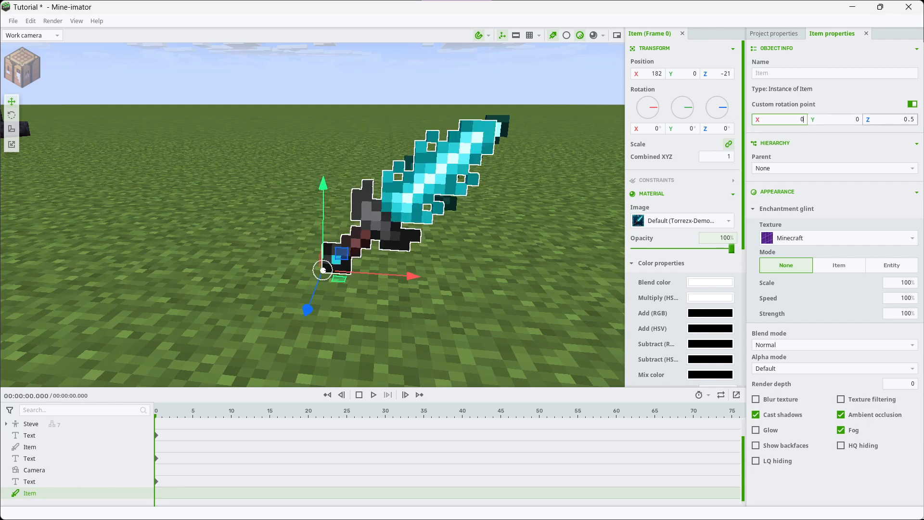
click(890, 119)
text(0)
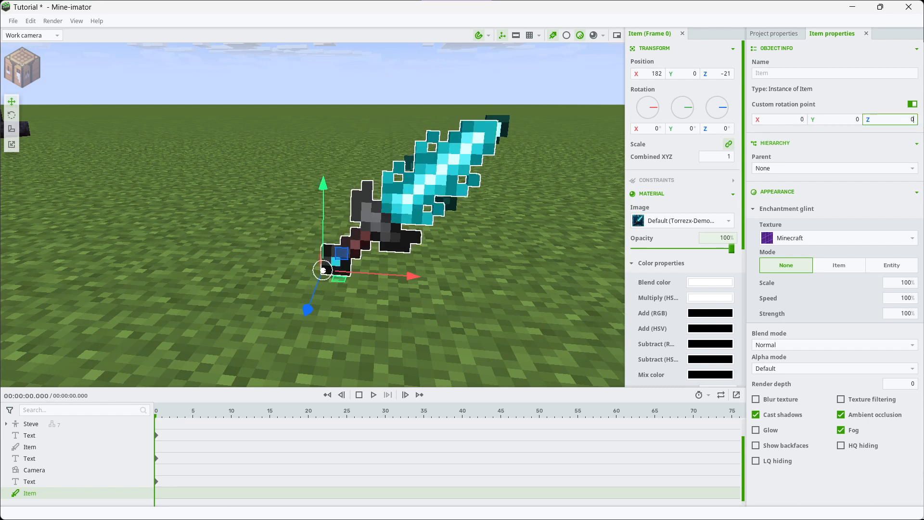
drag(789, 119, 871, 119)
drag(323, 185, 323, 109)
key(r)
Cycle the sword's enchantment glint mode through Item, Entity and None, and delete the sword from the scene
click(839, 265)
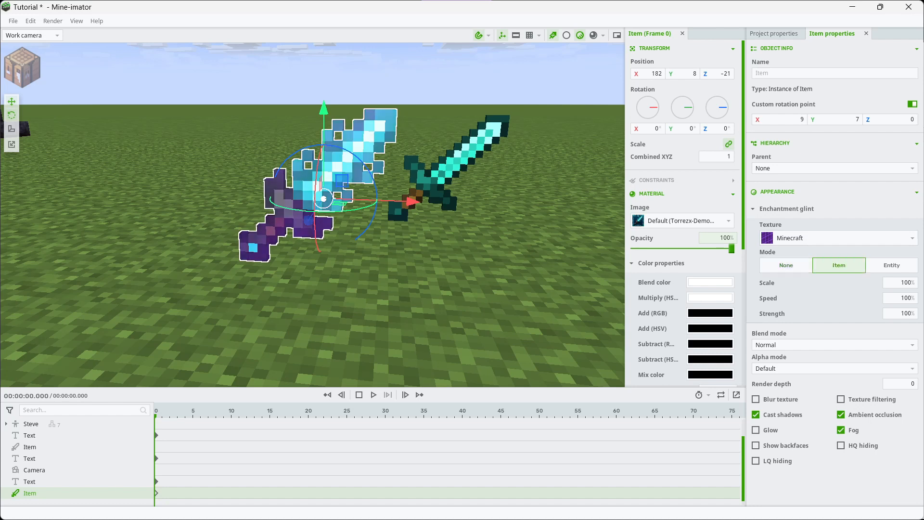
click(891, 265)
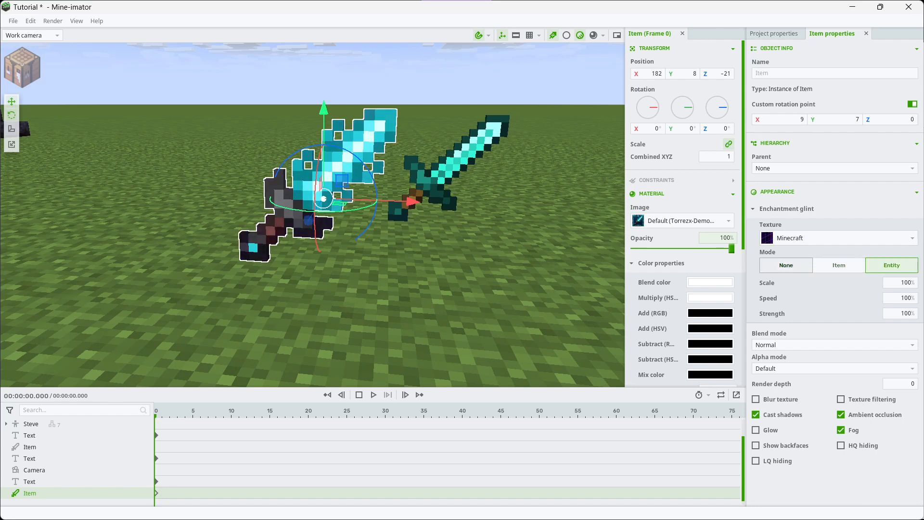
click(785, 265)
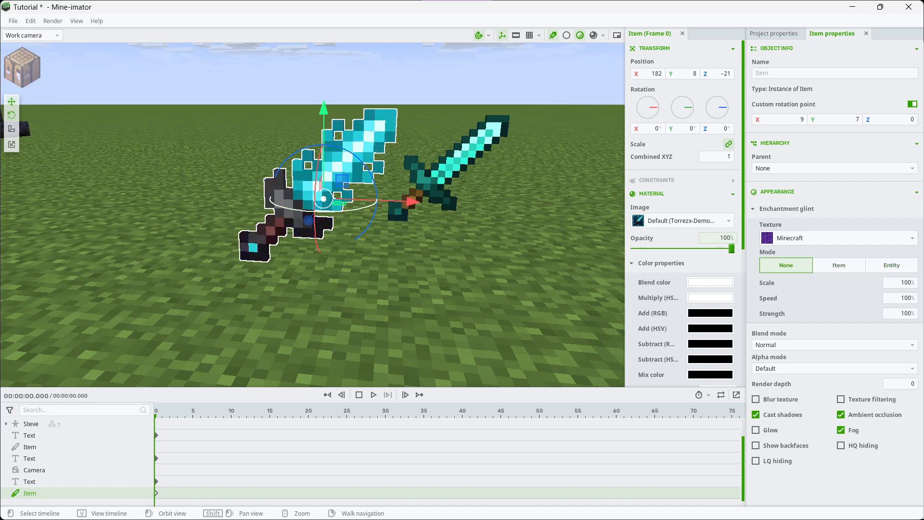
right_click(29, 494)
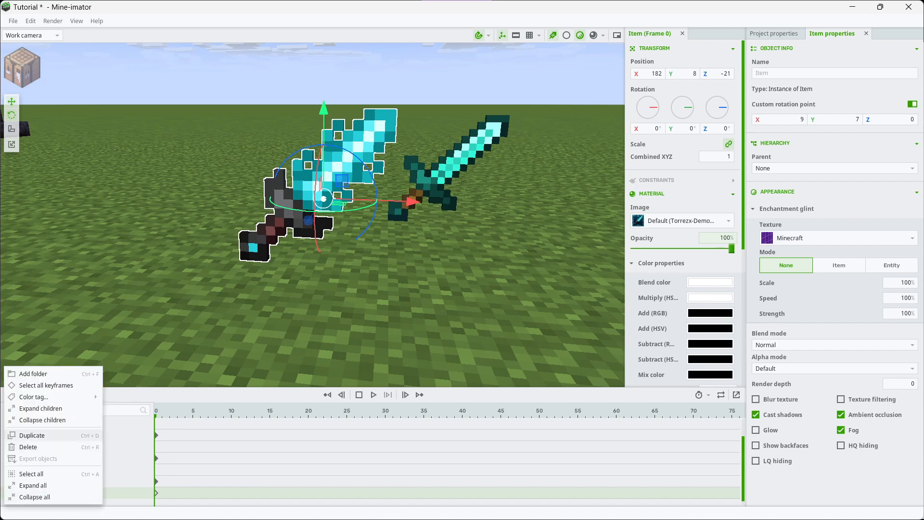
click(28, 447)
Select the existing camera beyond the diamond sword and view the Camera option among the objects that can be created
key(s)
right_drag(373, 214, 404, 188)
key(w)
click(399, 158)
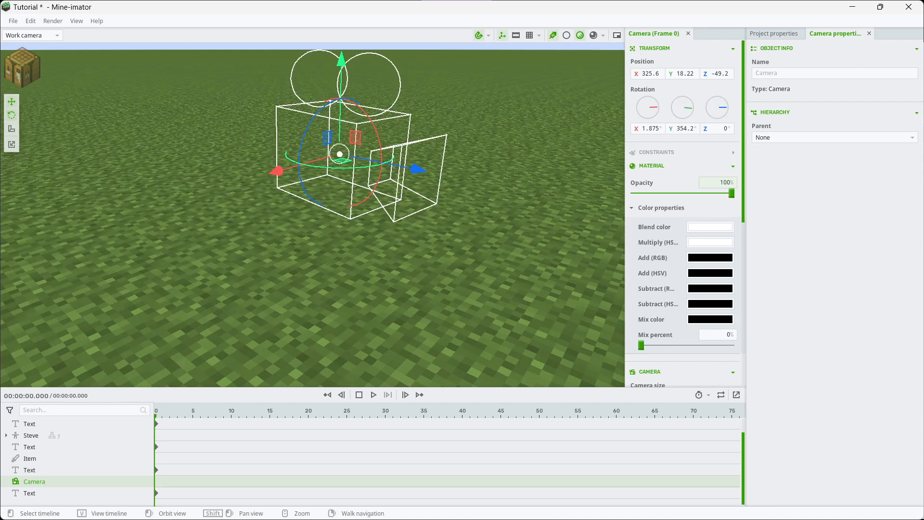
right_drag(385, 192, 407, 186)
click(22, 66)
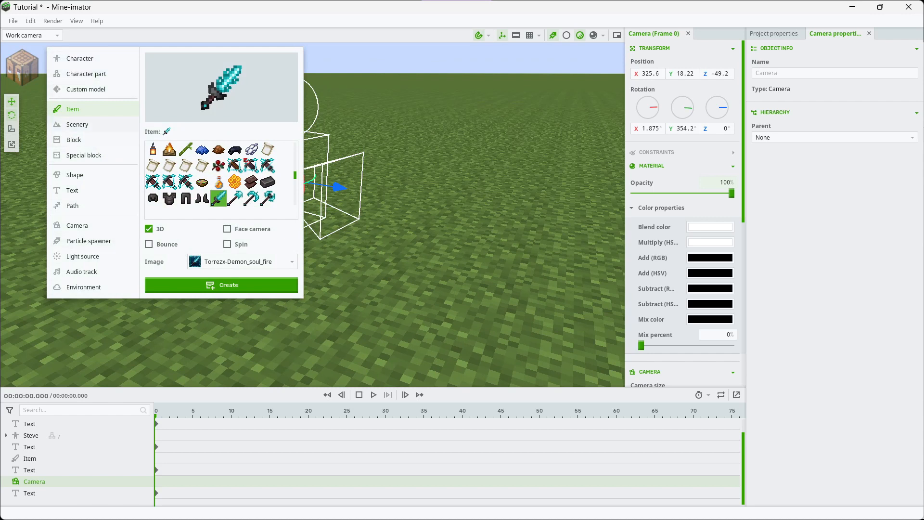
click(91, 225)
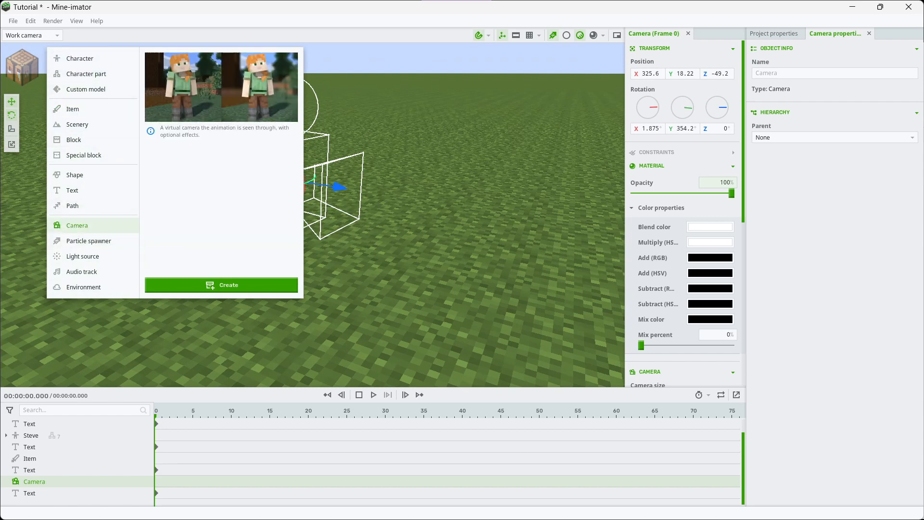
click(384, 250)
Preview the active camera's view in a secondary viewport, turn the camera slightly there, and close that viewport
key(a)
right_drag(385, 240, 481, 207)
key(a)
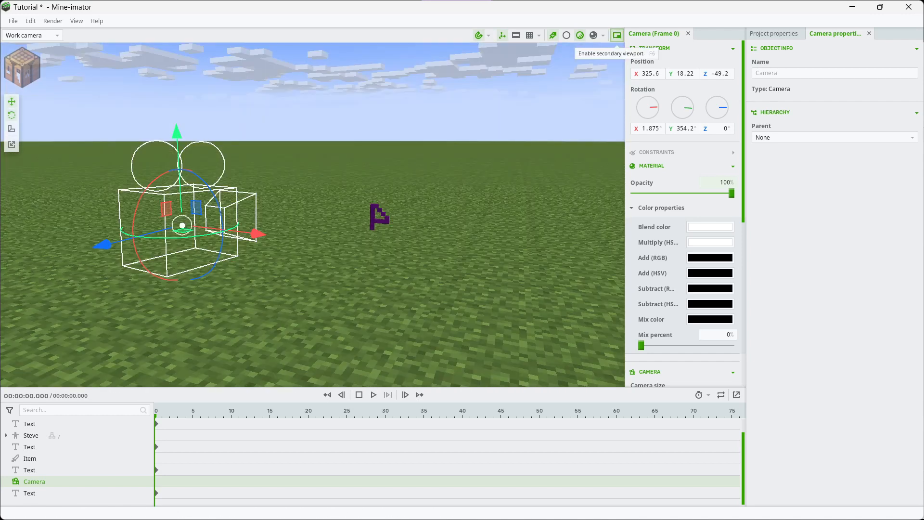
click(616, 36)
right_drag(157, 214, 217, 202)
key(a)
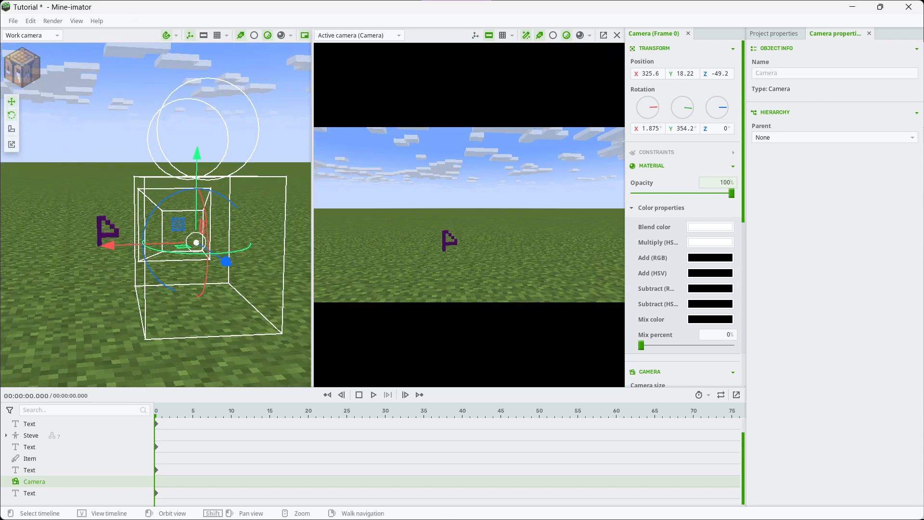
right_drag(469, 214, 444, 228)
click(617, 35)
Examine the whole scene, including the giant statue, the small character, the diamond sword and the number markers
right_drag(312, 214, 495, 207)
key(a)
right_drag(313, 215, 516, 195)
key(w)
key(a)
key(s)
key(d)
key(a)
key(w)
key(s)
key(a)
key(d)
right_drag(517, 195, 491, 201)
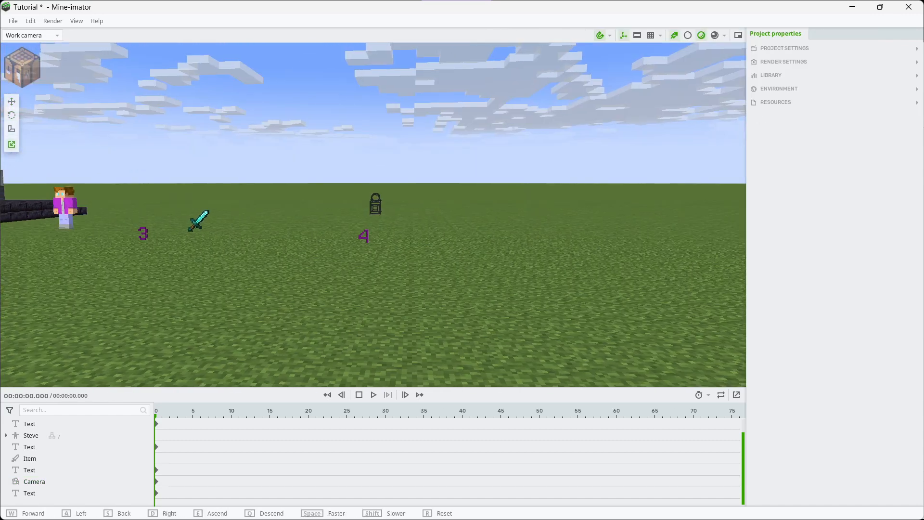
key(a)
key(s)
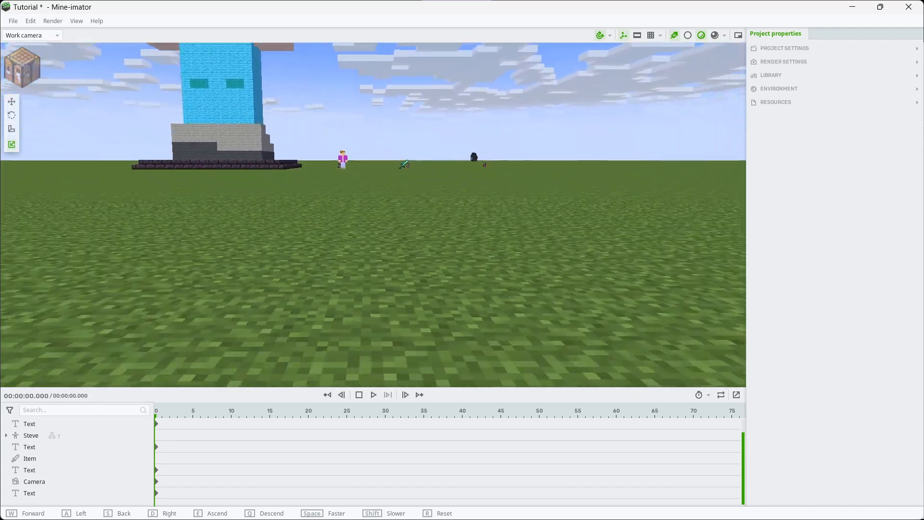
key(e)
right_drag(373, 215, 400, 226)
Start a new Scenery object from a Minecraft world and load the Overworld of the world SURVV=VAOIL
click(22, 68)
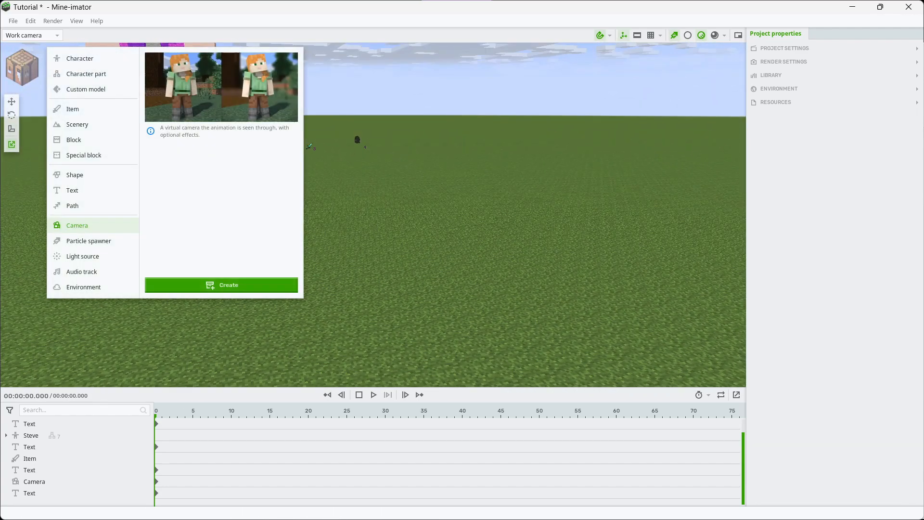
click(77, 124)
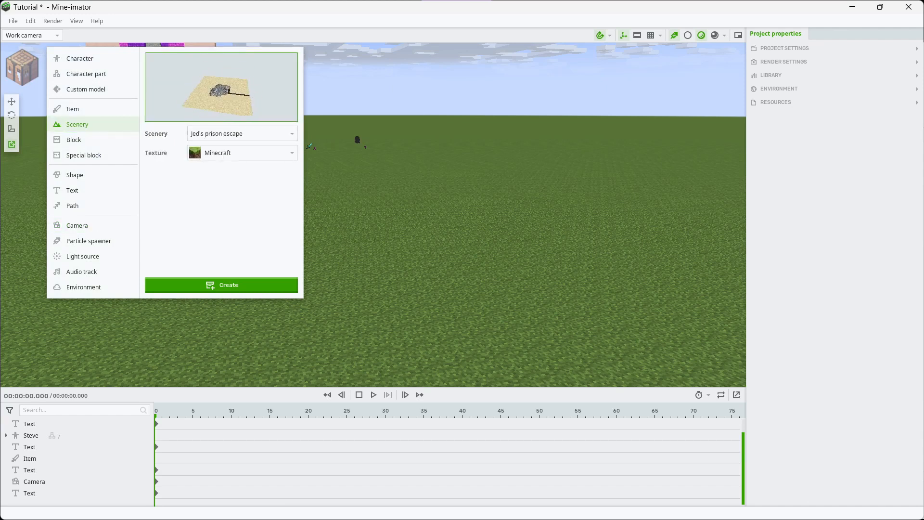
click(231, 166)
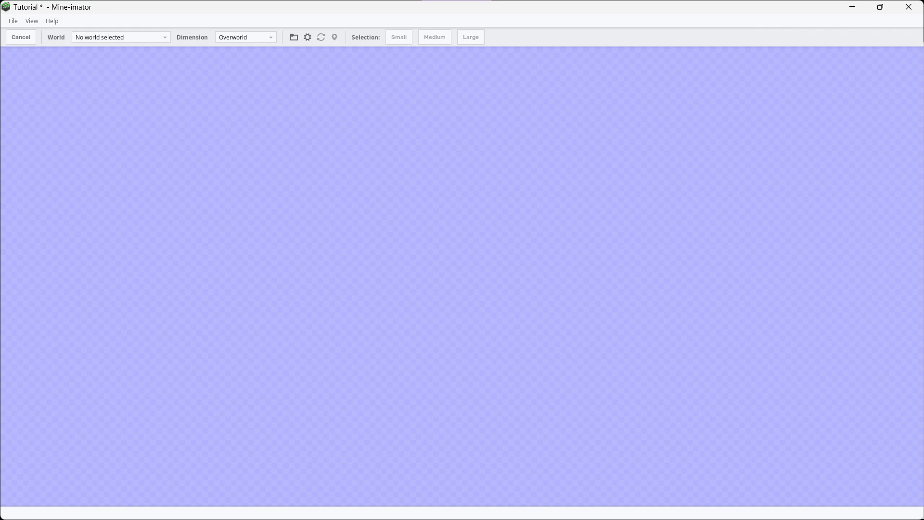
click(121, 37)
click(97, 201)
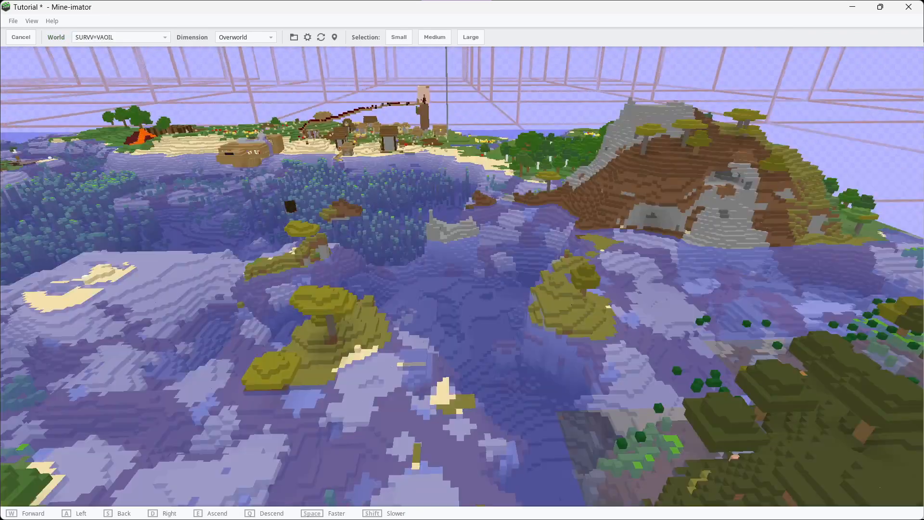
Place a Large import selection of 400 x 50 x 400 blocks in the world near the village and statues
key(w)
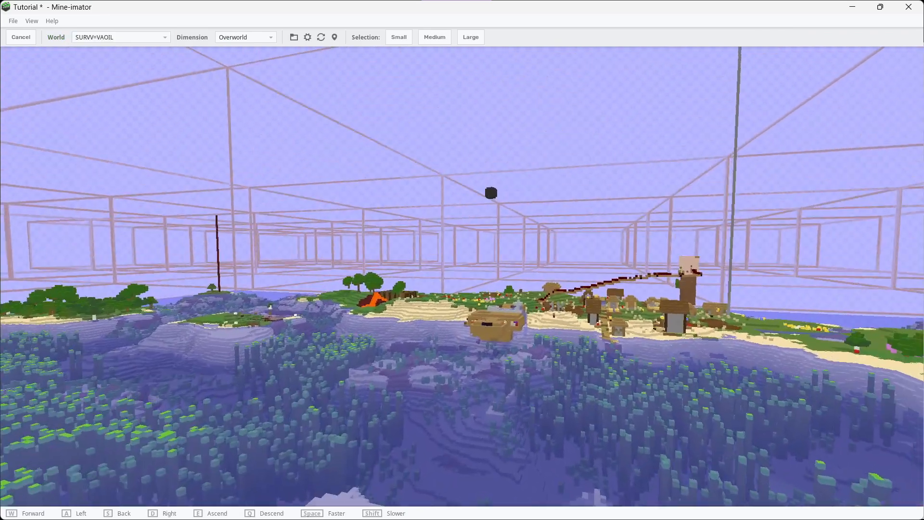
key(s)
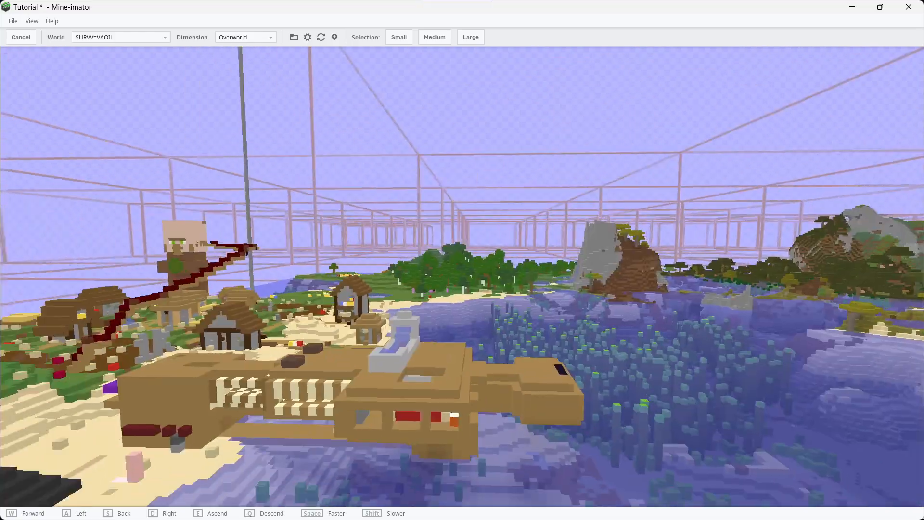
key(w)
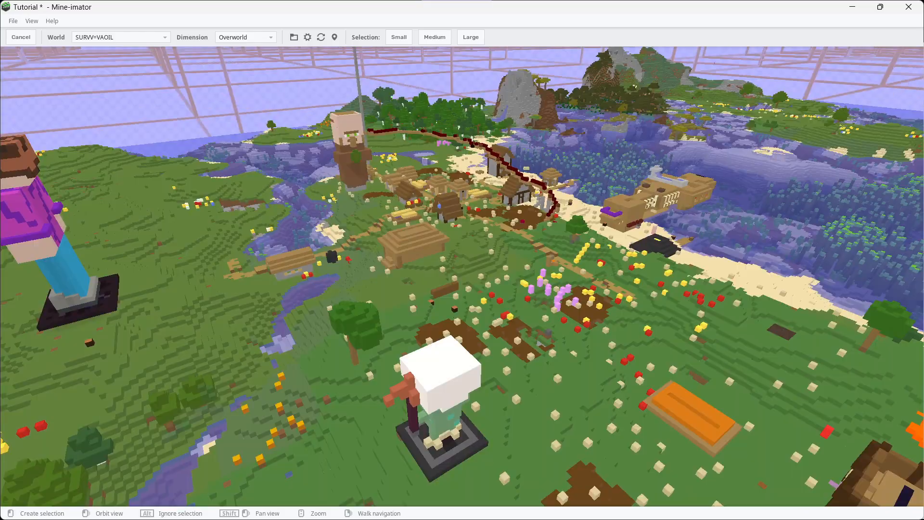
click(470, 37)
right_drag(462, 276, 481, 252)
key(s)
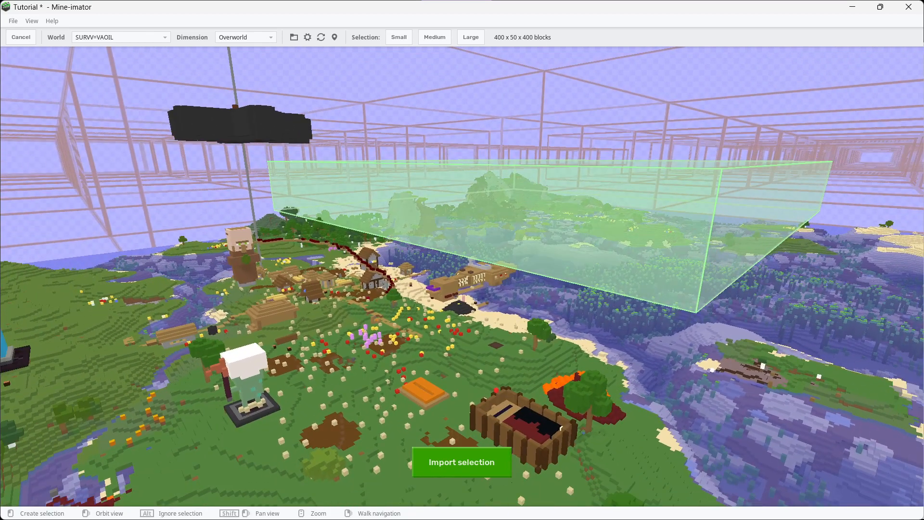
Reshape the import selection to 194 x 79 x 400 blocks so that it covers the village and the white-headed statue
drag(481, 216, 199, 257)
right_drag(199, 258, 207, 221)
key(w)
key(w)
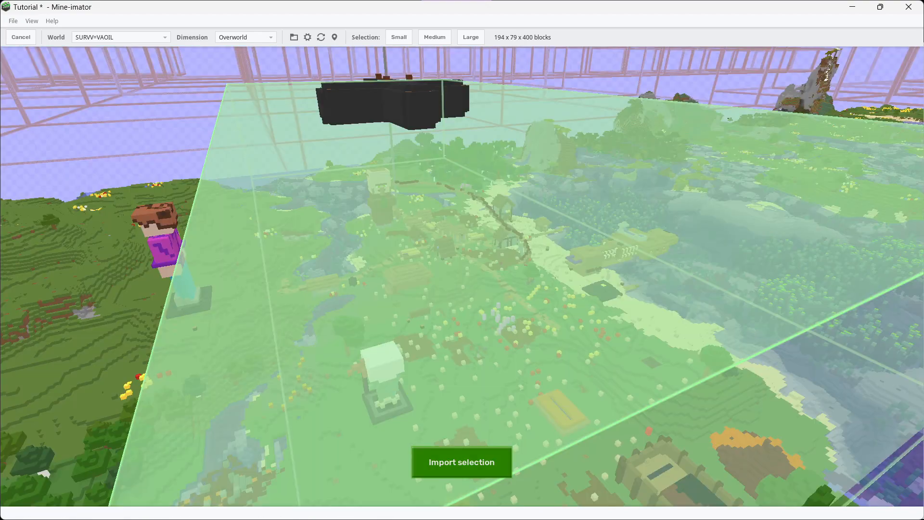
Import the selected world area without individual timelines for the animatable blocks and add it to the project as scenery
click(462, 462)
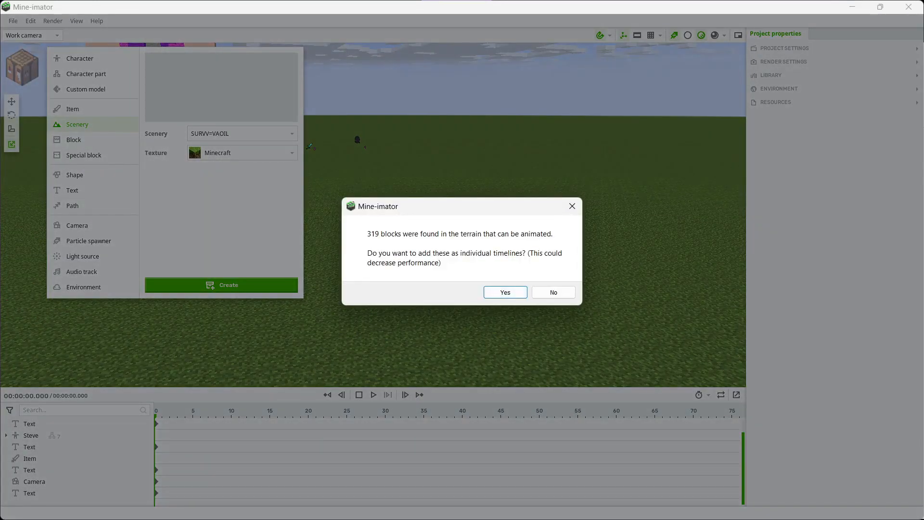
drag(462, 206, 481, 187)
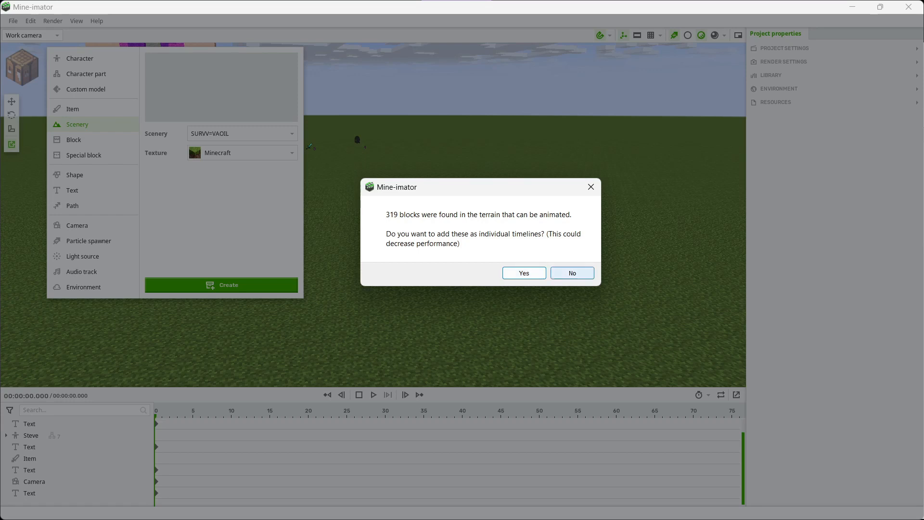
click(572, 273)
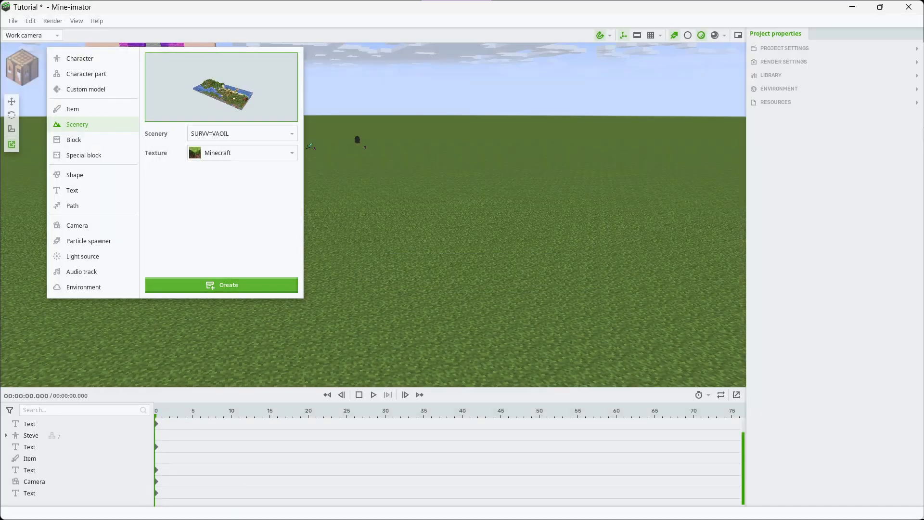
click(221, 285)
click(221, 285)
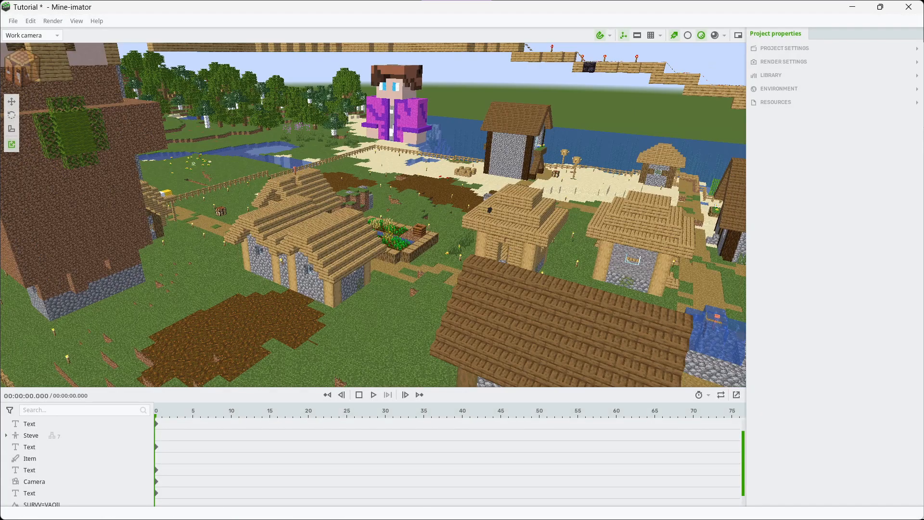
Delete the CREATE scenery object from the timeline
click(396, 113)
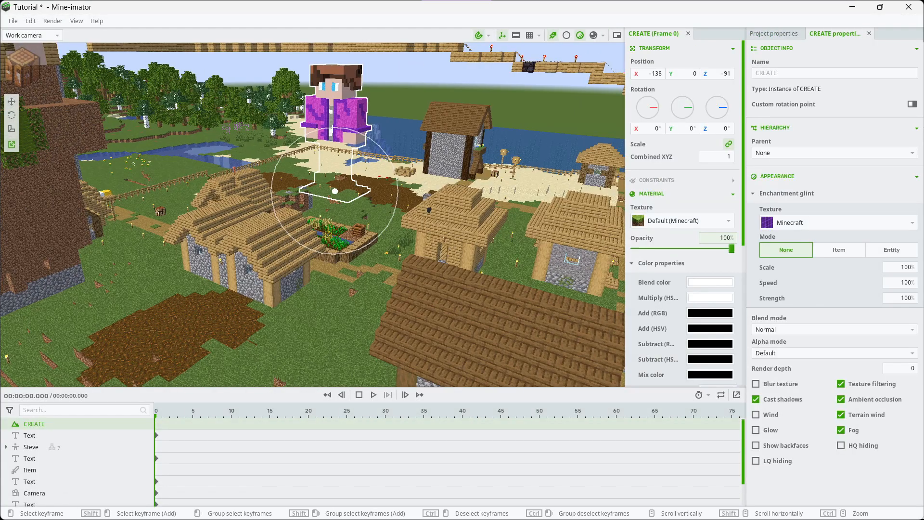
right_click(16, 421)
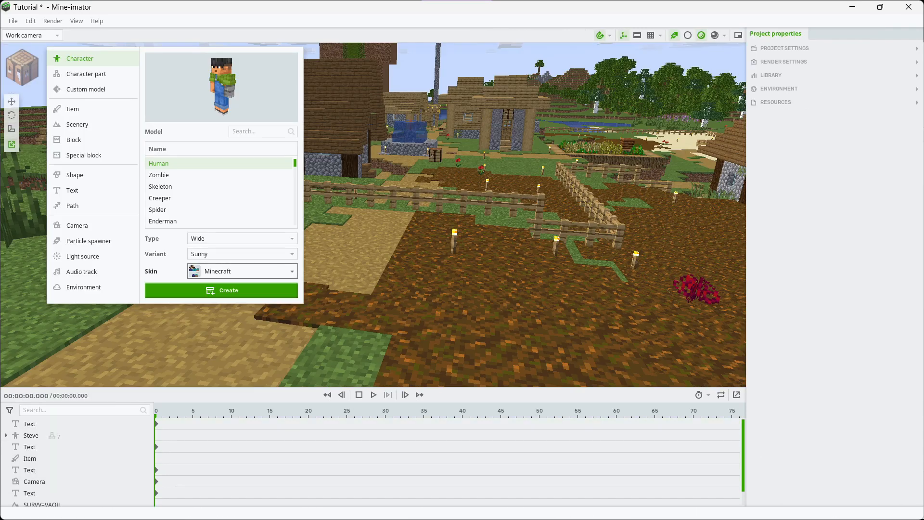
Create a Human character of type Wide with the CLASSIC skin
click(221, 271)
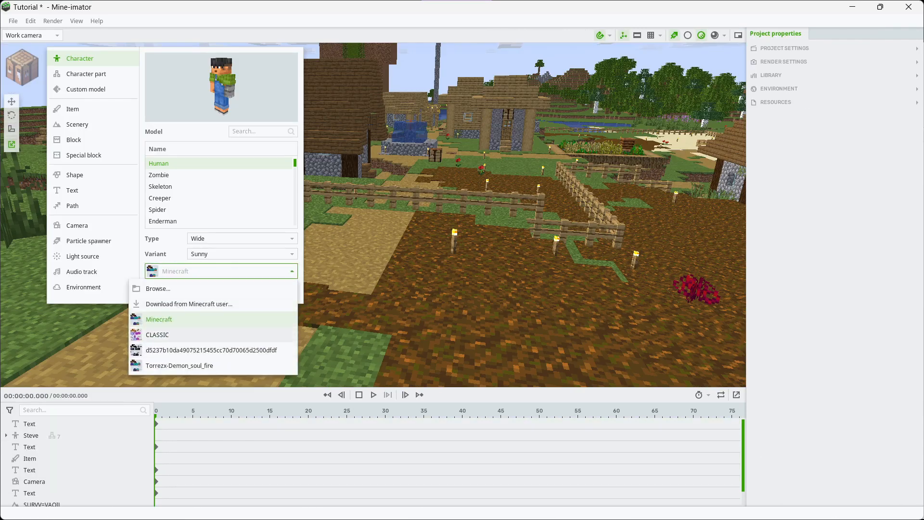
click(159, 334)
click(222, 290)
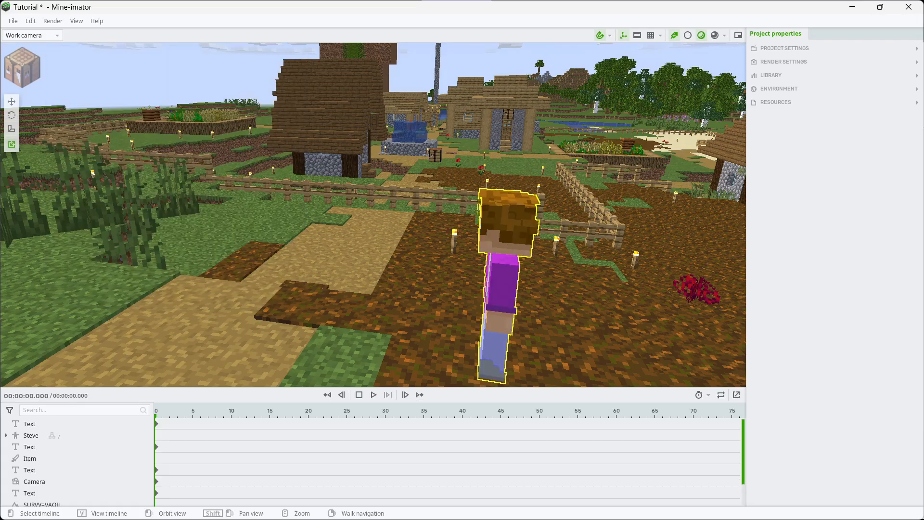
Rotate the new character's right arm to -75° on the X axis so that it points forward
right_drag(385, 216, 423, 255)
key(a)
key(a)
key(a)
key(w)
click(11, 102)
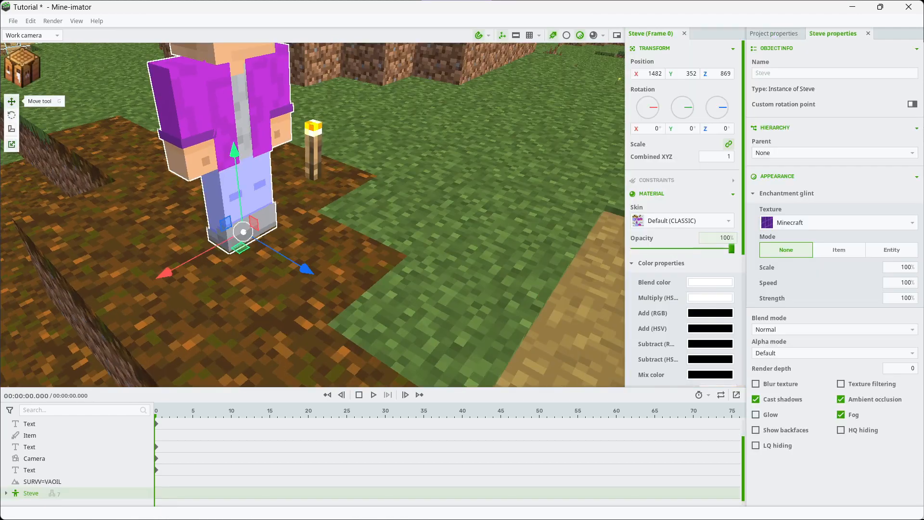
click(12, 115)
right_drag(308, 217, 272, 161)
drag(219, 195, 257, 161)
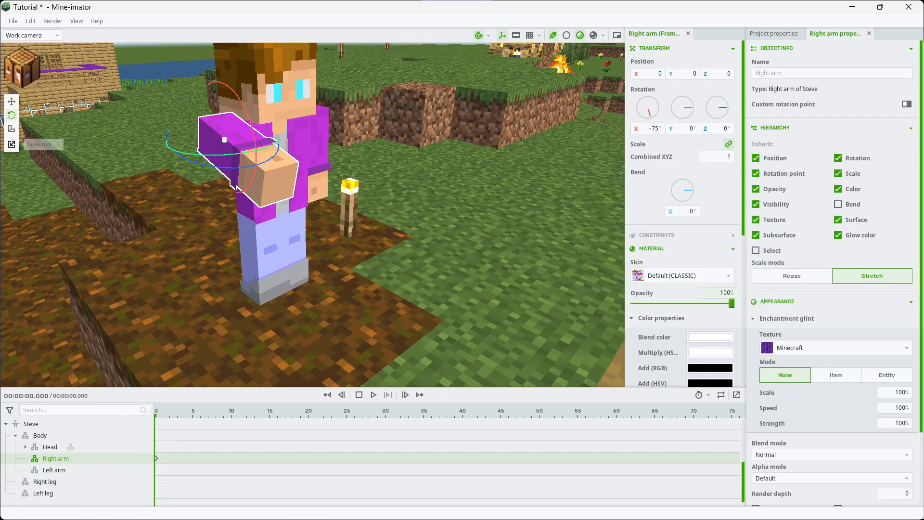
click(11, 144)
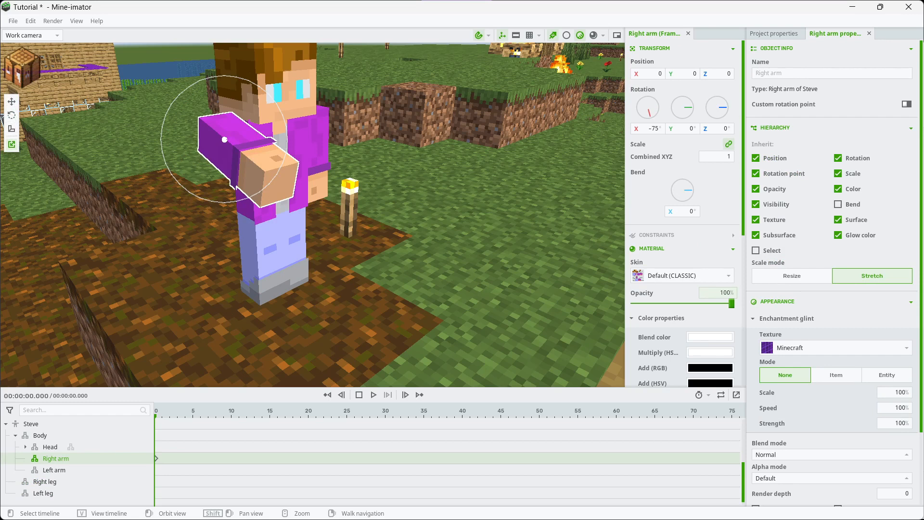
Enable the Move, Rotate and Bend tools together and pose the character's left arm in front of the chest
click(12, 115)
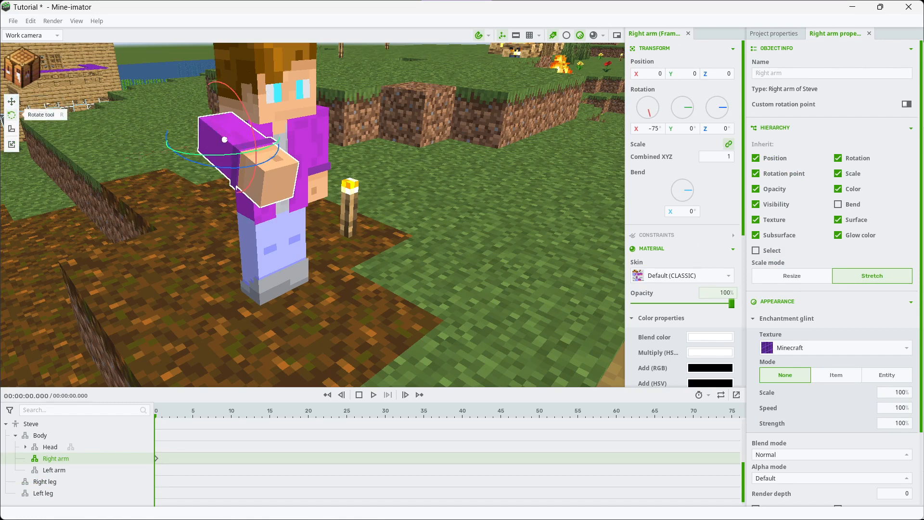
click(12, 115)
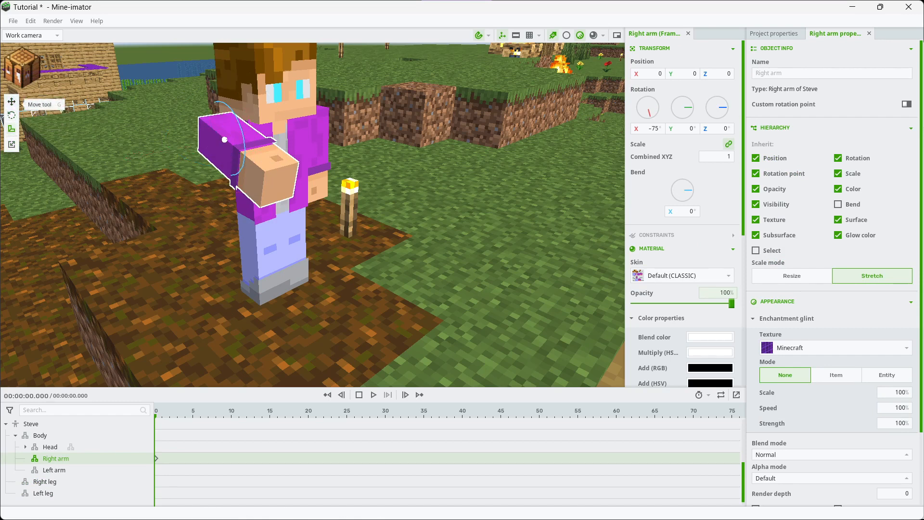
click(12, 101)
click(12, 115)
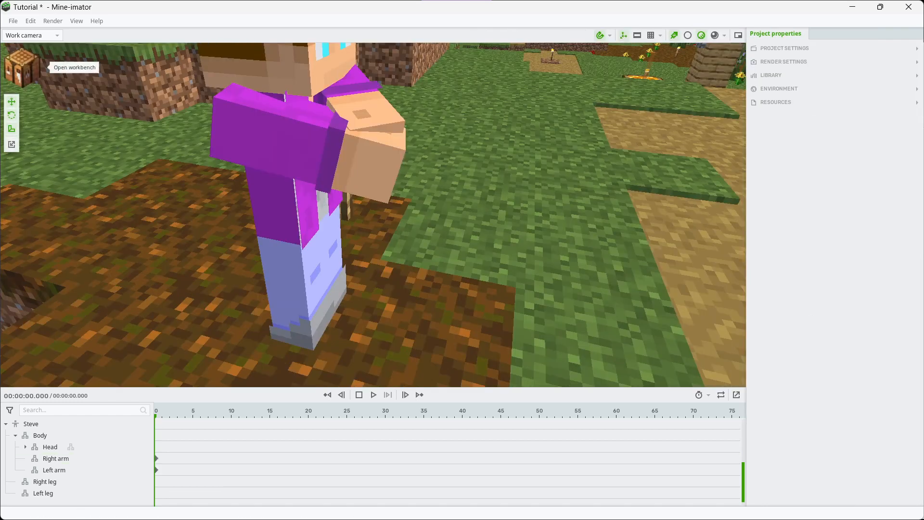
Create a 3D bow item that uses the Torrezx-Demon_soul_fire image
click(22, 65)
click(72, 109)
scroll(219, 178, up, 10)
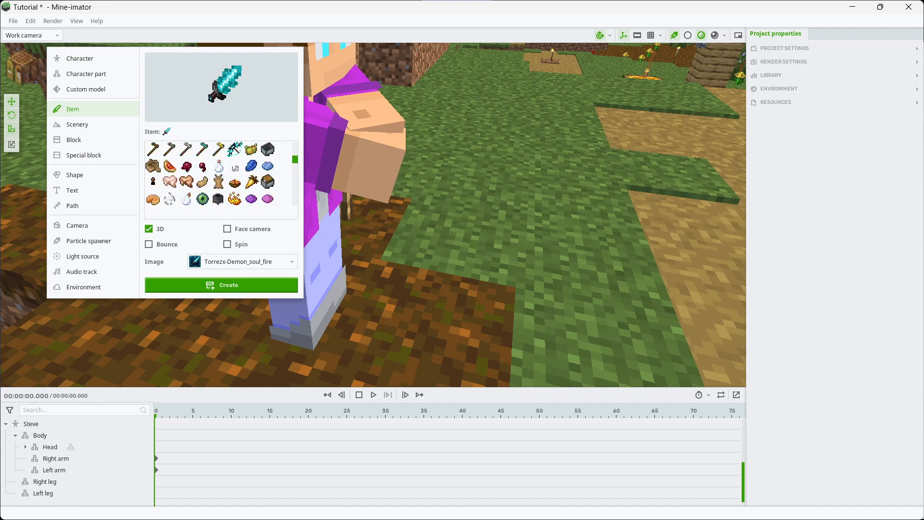
scroll(219, 178, up, 3)
click(221, 285)
Select the bow beside the character and widen the area with its transform settings
key(d)
right_drag(481, 269, 413, 221)
click(481, 279)
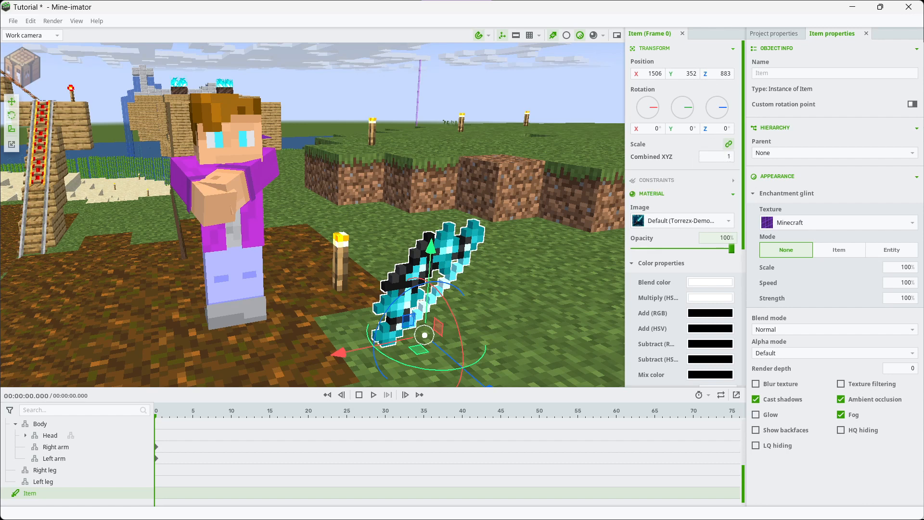
drag(650, 33, 673, 82)
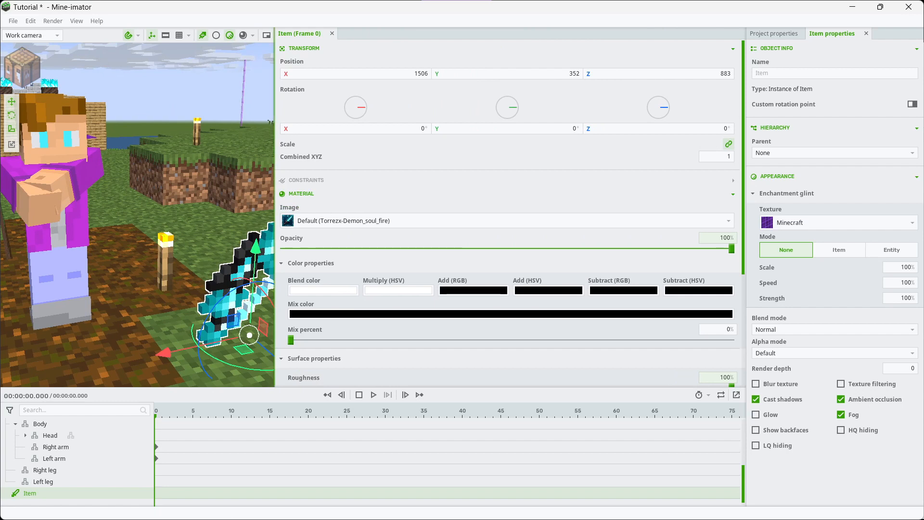
click(192, 92)
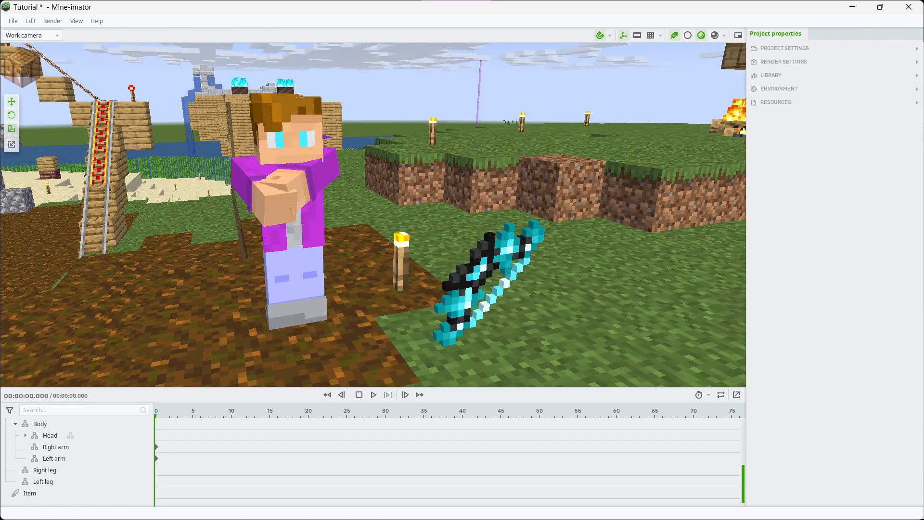
click(474, 288)
right_drag(474, 289, 510, 288)
key(a)
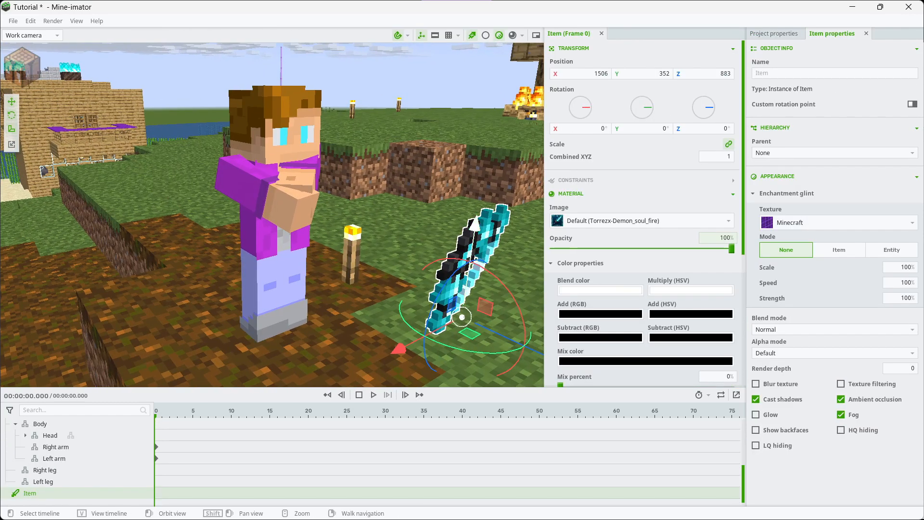
Enable a custom rotation point for the bow and set it to X 9 and Y 5
click(912, 104)
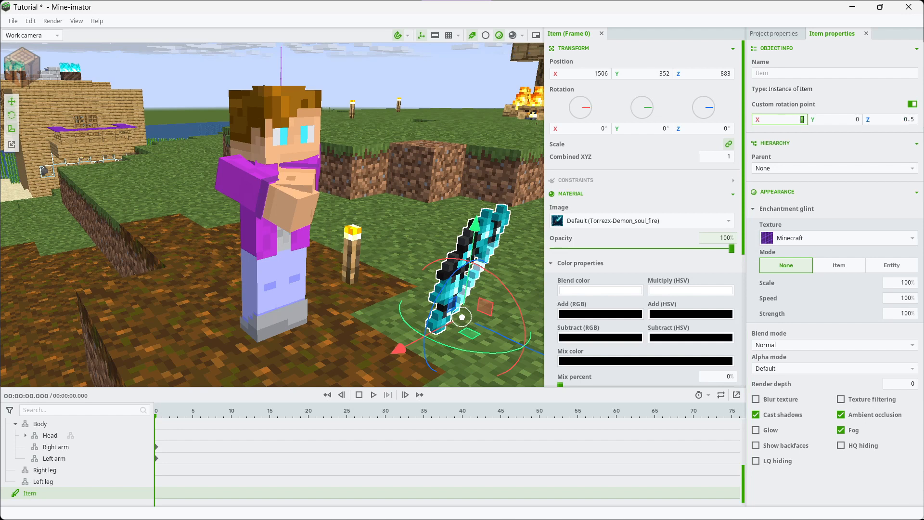
text(0)
right_drag(337, 216, 251, 221)
key(w)
key(s)
key(a)
drag(782, 120, 822, 119)
mouse_move(835, 119)
mouse_down()
mouse_move(854, 119)
mouse_move(840, 120)
mouse_up()
Raise the bow to a Y position of 360
key(s)
key(a)
mouse_move(414, 192)
right_down()
mouse_move(346, 192)
mouse_move(413, 207)
right_up()
drag(418, 190, 417, 125)
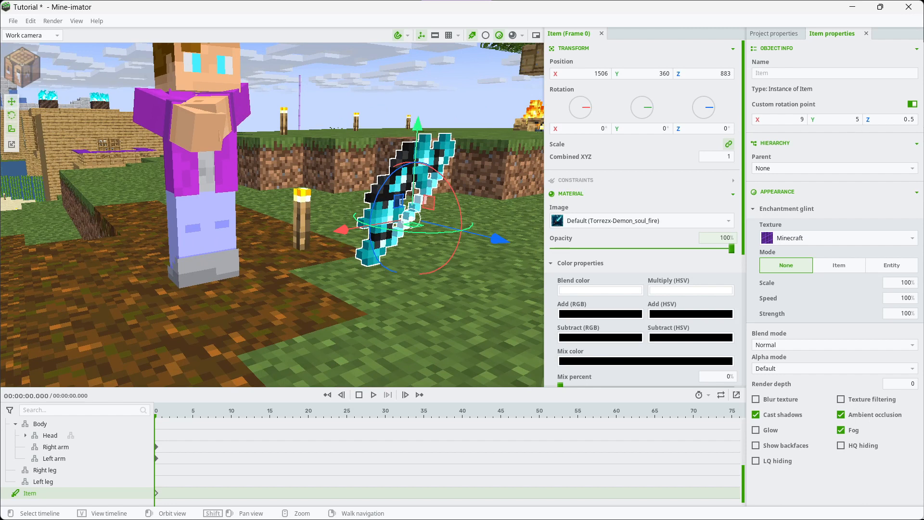
Parent the bow to the right arm of the new Steve character
click(834, 168)
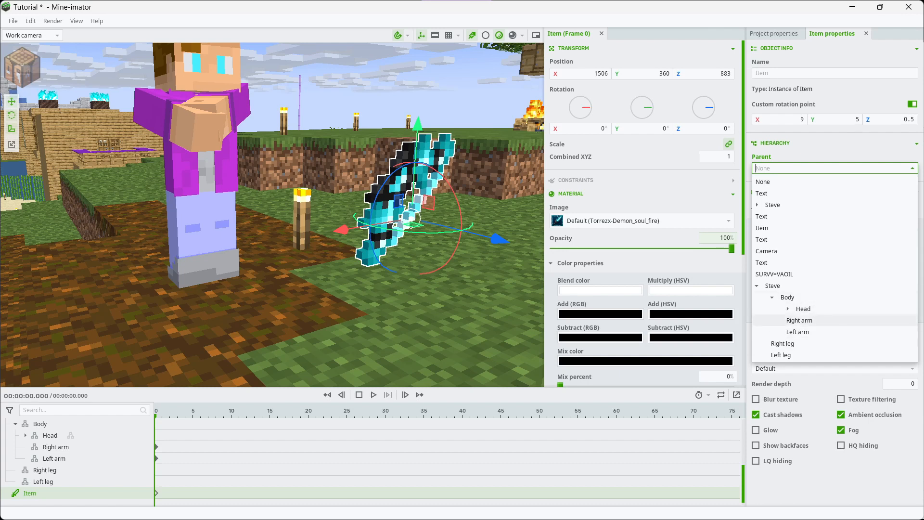
click(799, 320)
right_drag(337, 217, 323, 188)
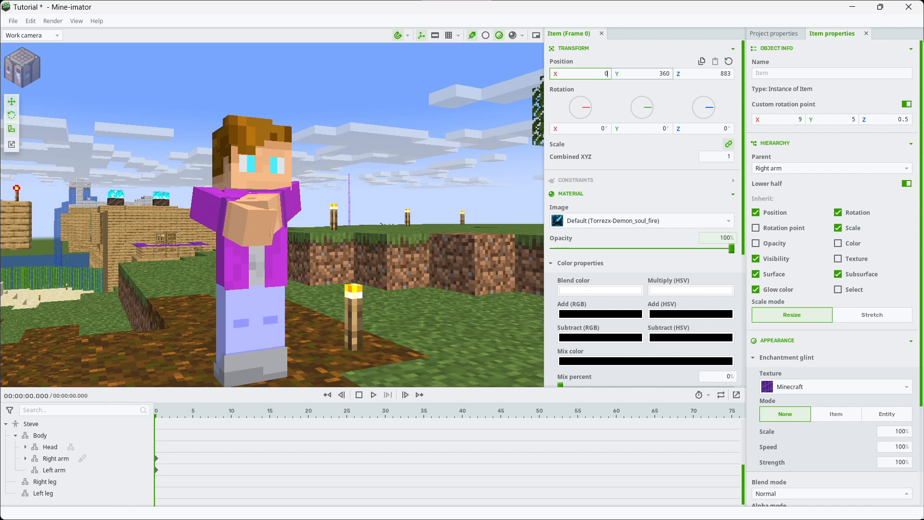
Set the bow's position to 0, 0, 0 and rotate it in the hand to X 180°, Y -90°, Z -30°
text(0)
key(Tab)
text(0)
right_drag(308, 217, 298, 284)
mouse_move(272, 214)
right_down()
mouse_move(347, 217)
mouse_move(269, 214)
right_up()
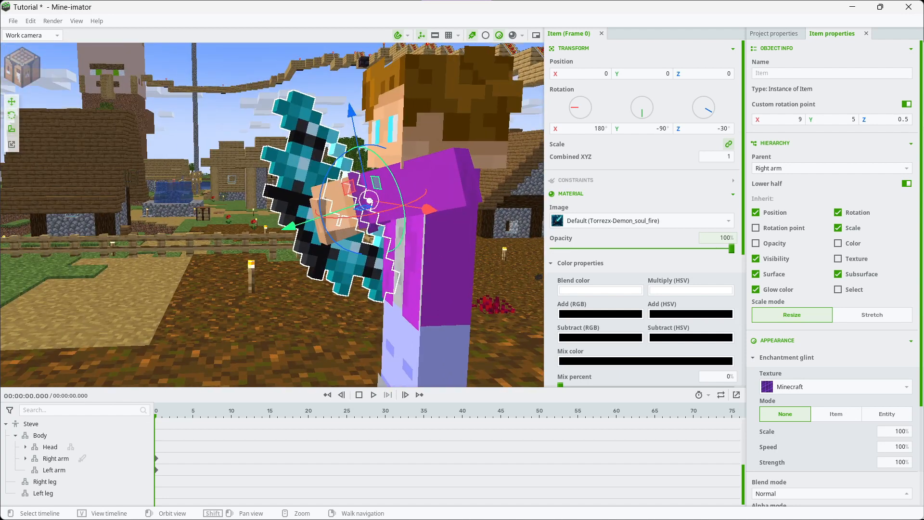
Enable a custom item slot for the bow and choose the bow in slot 21
click(570, 193)
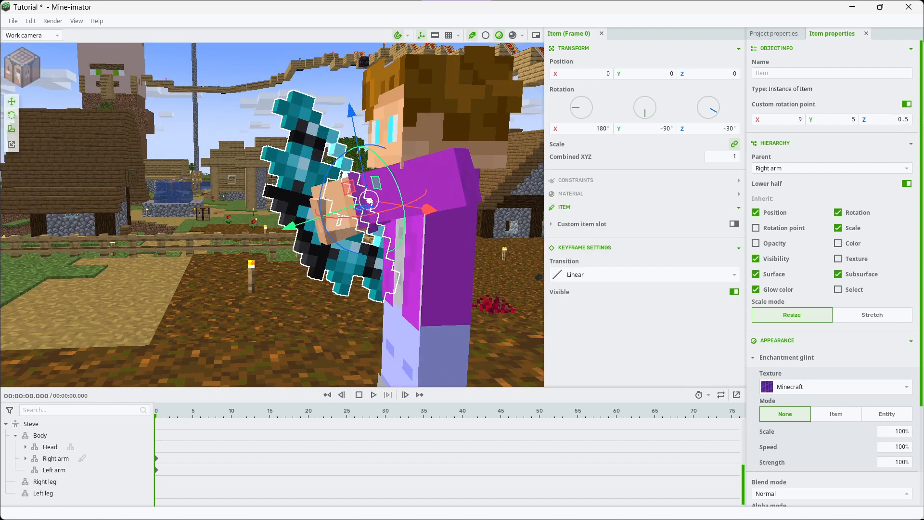
click(734, 224)
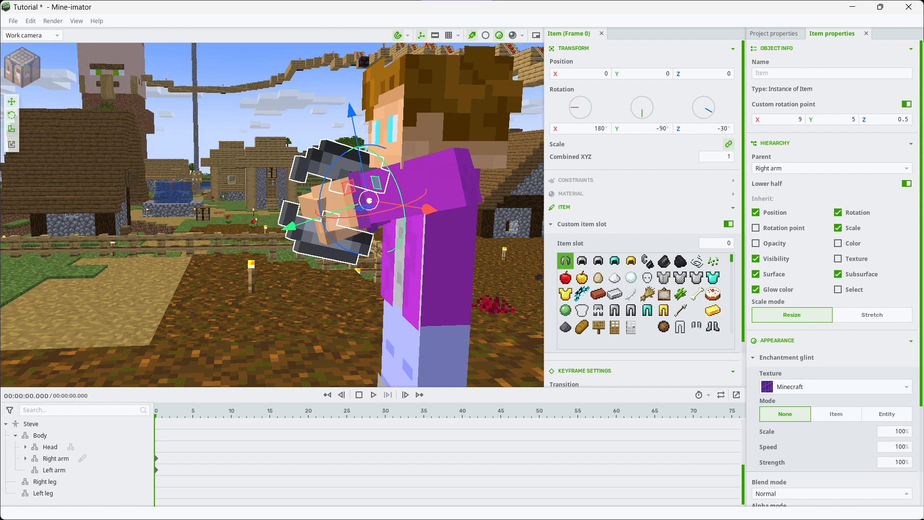
click(582, 294)
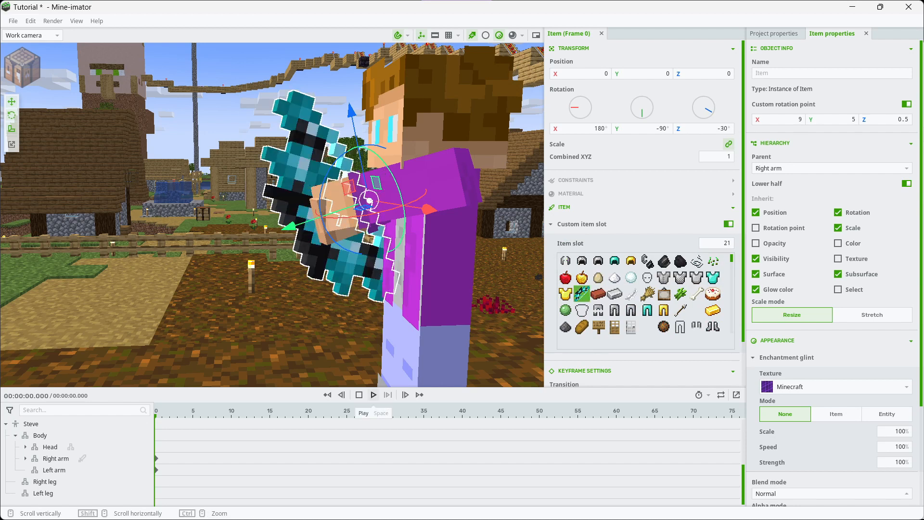
Play the timeline to frame 24, paste a keyframe for the bow there and select it
click(373, 395)
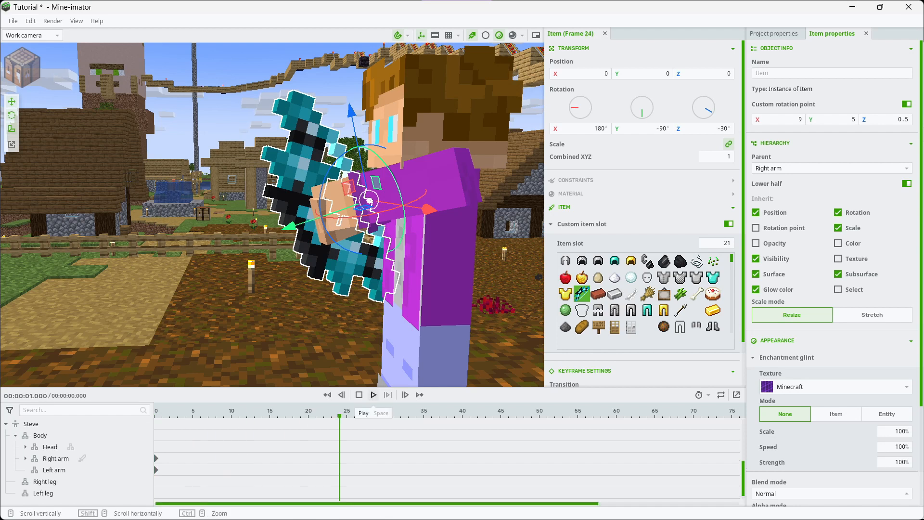
click(288, 308)
click(313, 250)
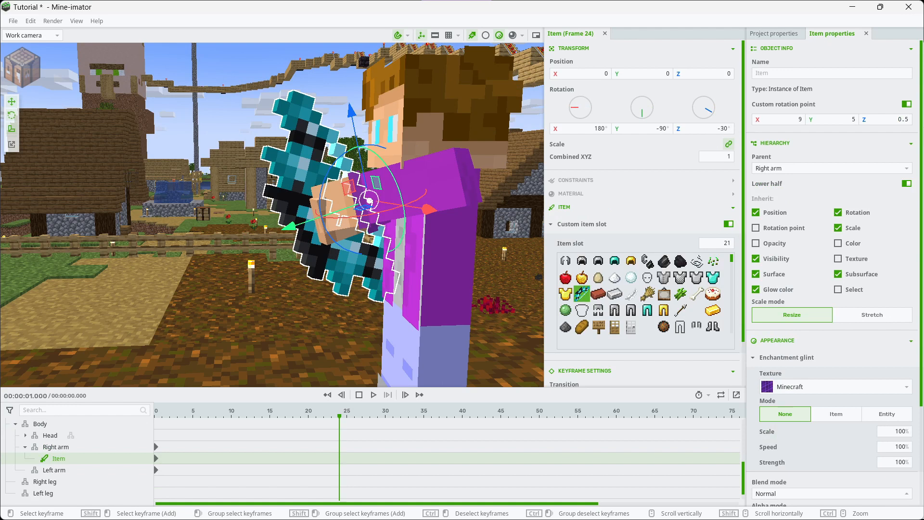
key(ctrl+v)
click(347, 458)
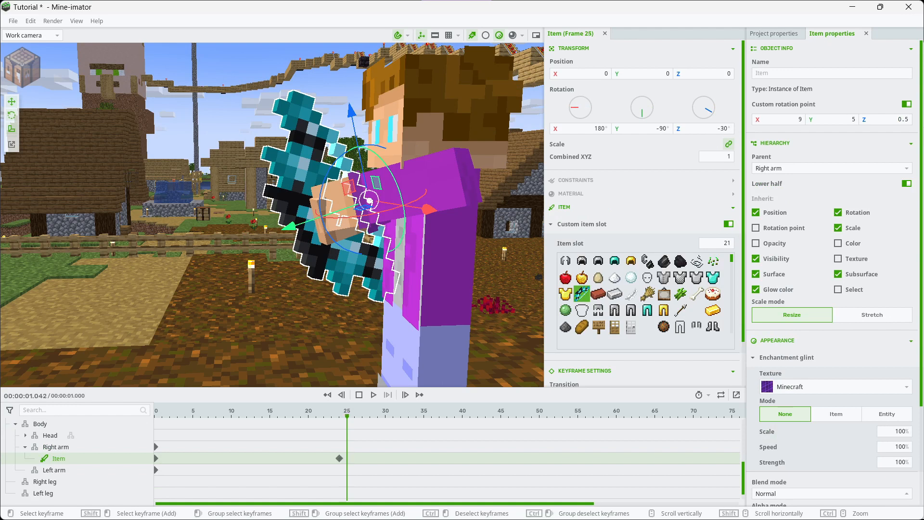
click(340, 458)
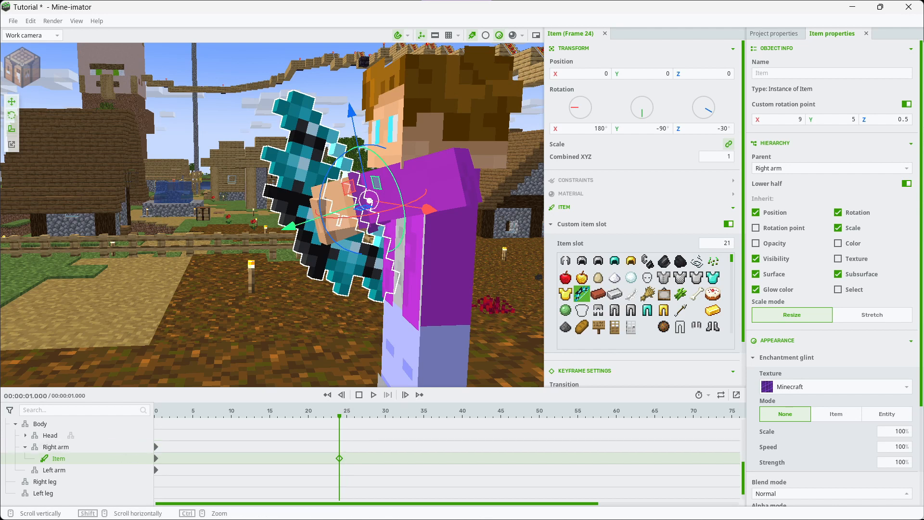
Add a bow keyframe at frame 37 using the drawn-bow item slot 101, and turn off the custom item slot at frame 24
key(w)
right_drag(271, 214, 380, 217)
key(s)
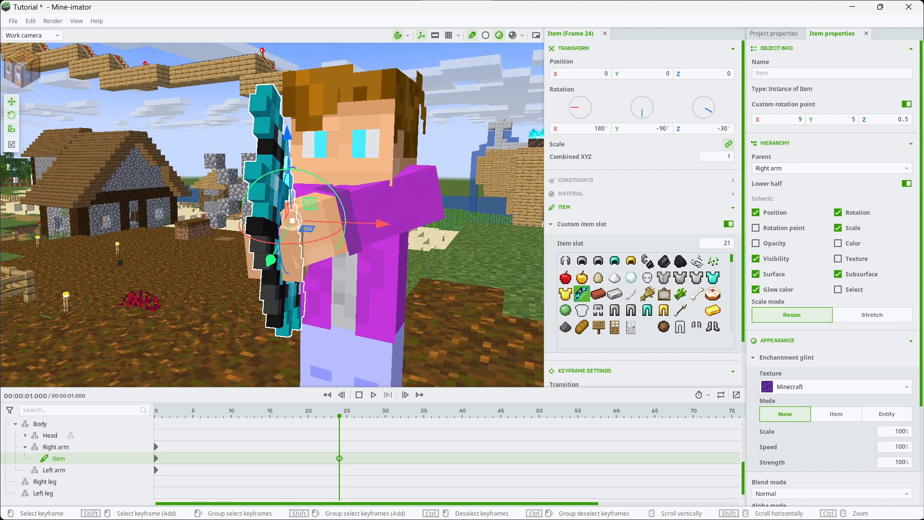
click(346, 458)
text(12)
click(581, 294)
scroll(582, 294, down, 3)
scroll(582, 294, up, 1)
scroll(582, 294, down, 1)
scroll(644, 293, down, 4)
click(582, 294)
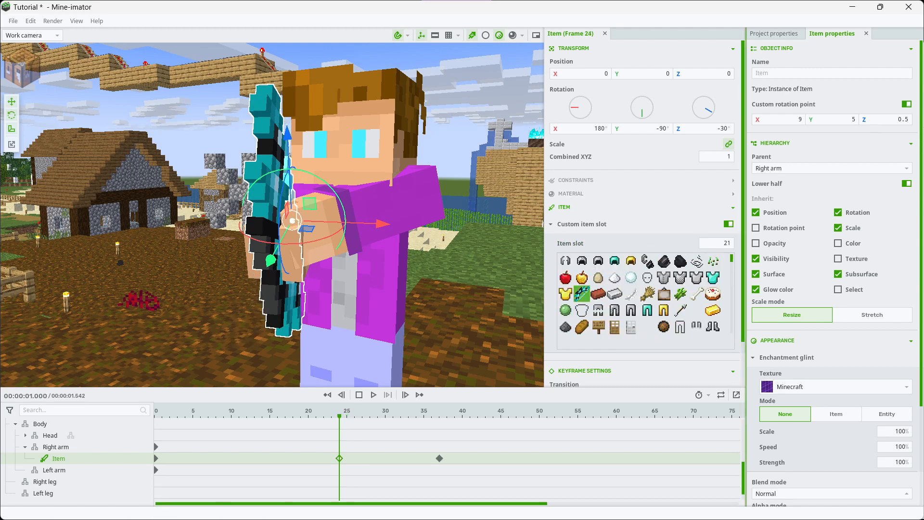
click(729, 223)
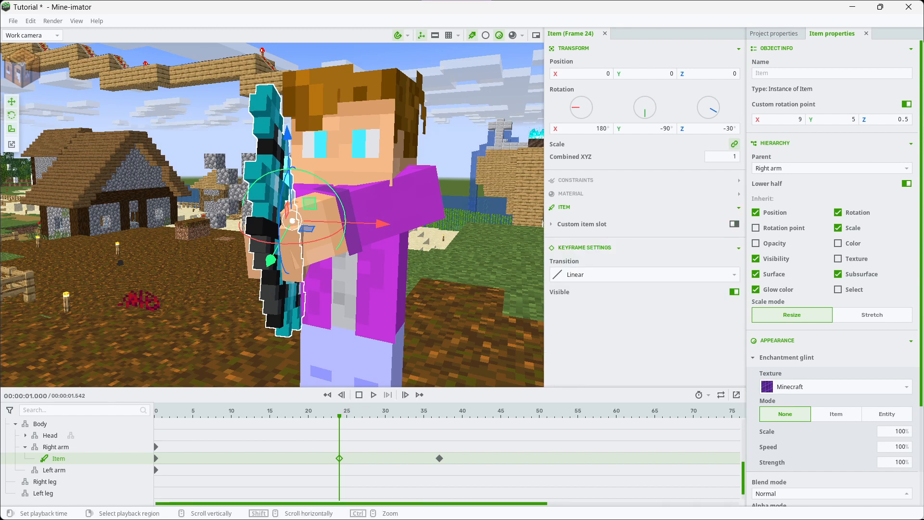
Move the drawn-bow keyframe to frame 25 and reselect the bow's keyframe at frame 24
click(373, 394)
drag(428, 458, 380, 458)
click(433, 458)
drag(439, 458, 347, 458)
click(408, 458)
click(339, 458)
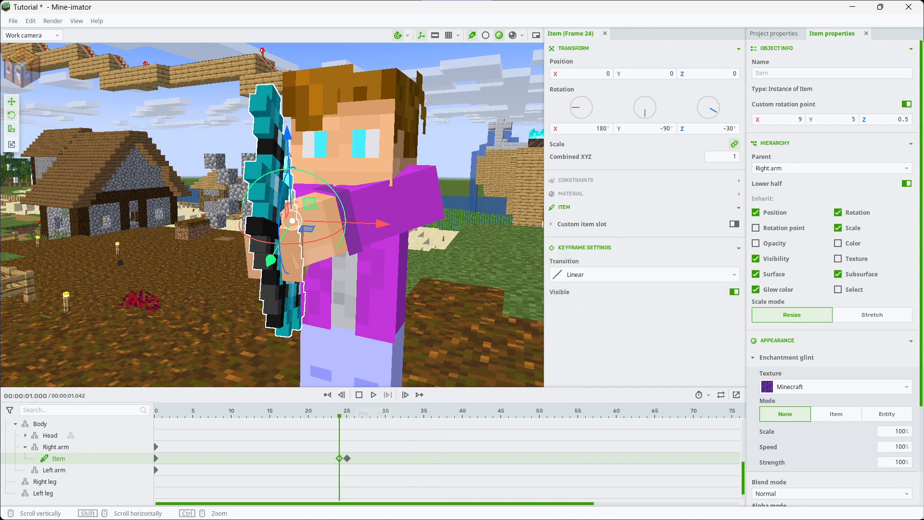
Play back the bow's keyframes from frame 24 to check the change to the drawn bow
click(373, 394)
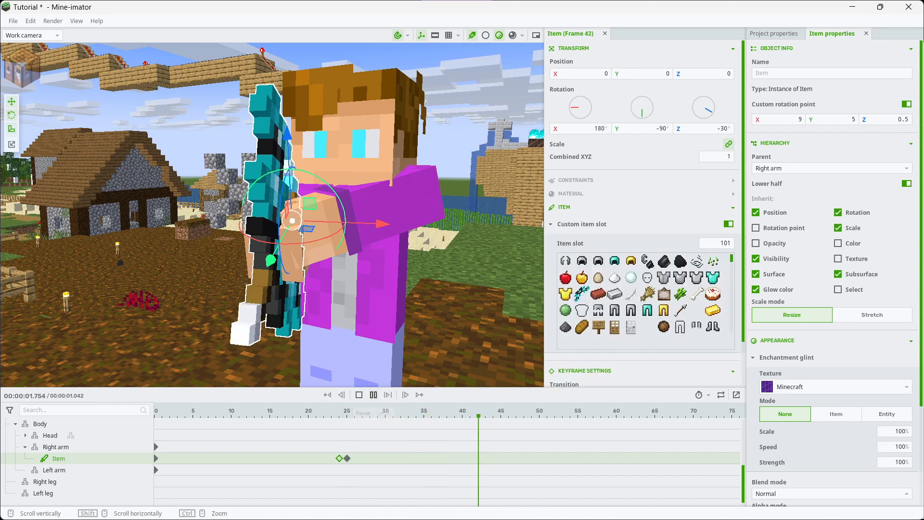
click(339, 458)
click(373, 394)
click(373, 395)
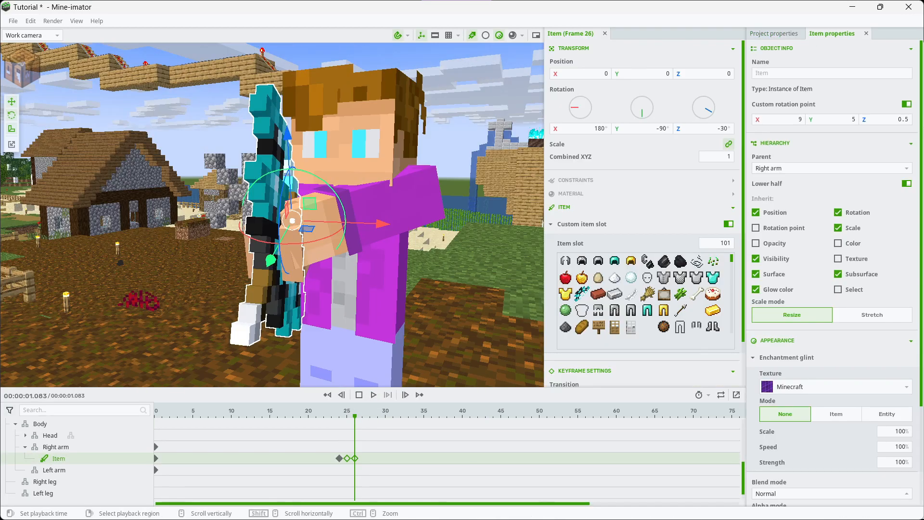
Delete the bow's keyframes after frame 24 and reselect the one at frame 24
right_click(270, 458)
click(301, 430)
click(59, 458)
key(Left)
key(Left)
key(Left)
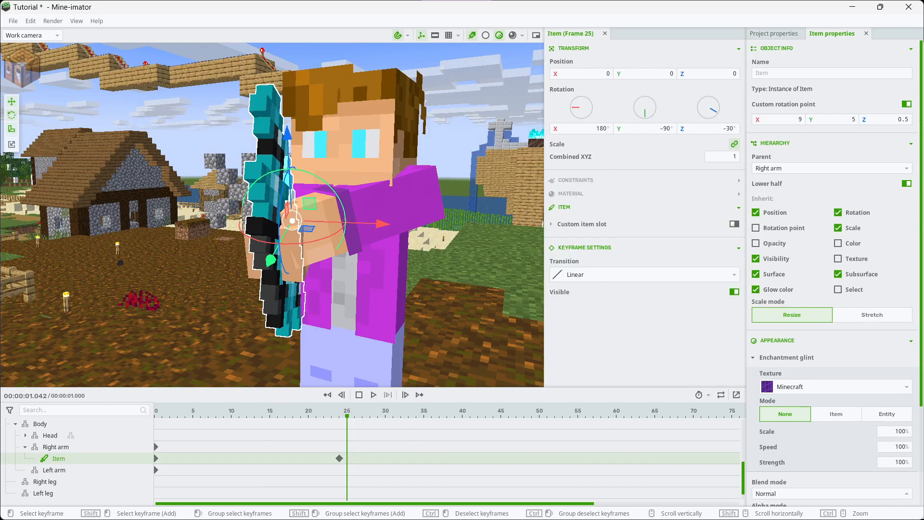
click(339, 458)
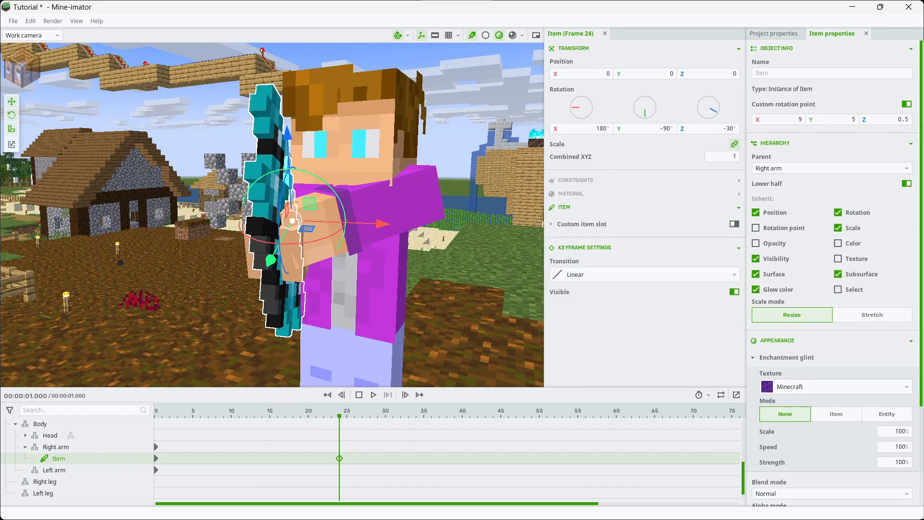
Set the bow's Z rotation to -45° at frame 24 so that it lines up with the character's hand
right_drag(272, 215, 192, 234)
key(w)
key(d)
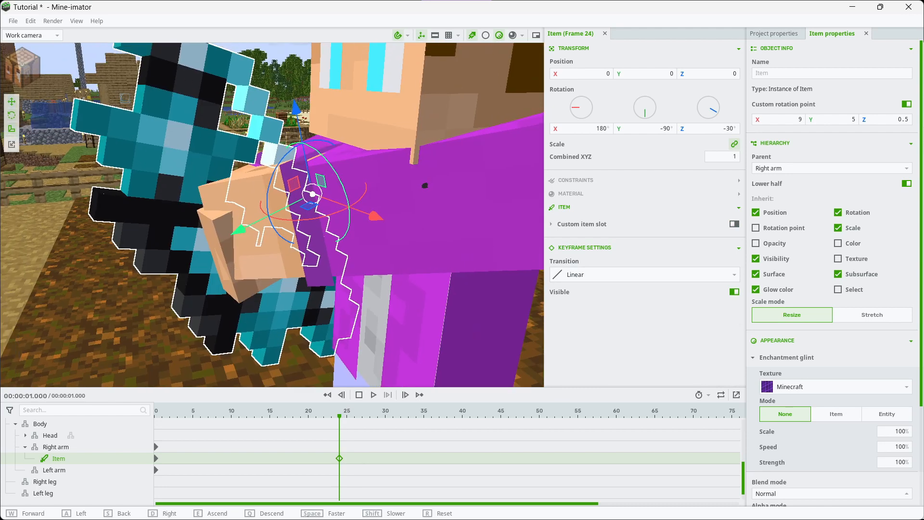
right_drag(271, 215, 310, 196)
drag(239, 193, 234, 216)
right_drag(272, 214, 385, 224)
key(d)
key(a)
key(w)
key(s)
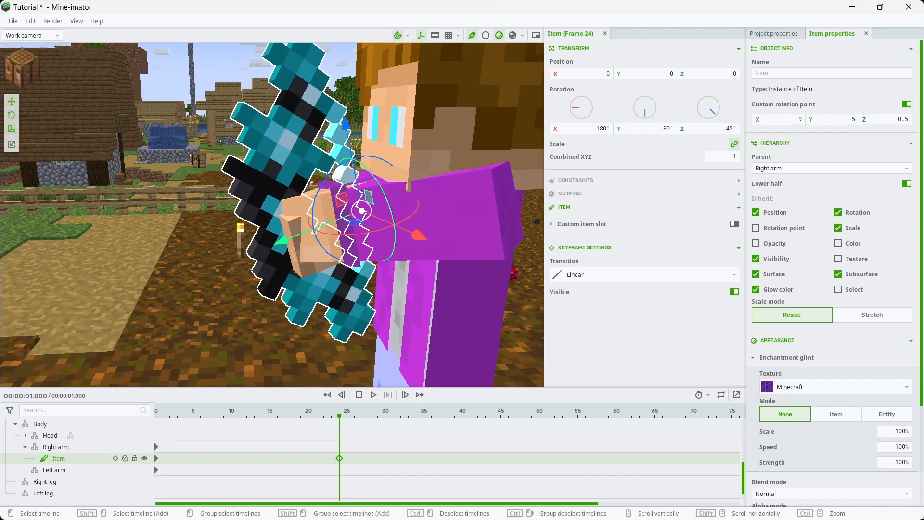
Duplicate the bow item on the right arm and turn on the duplicate's custom item slot with slot 101
right_click(14, 447)
click(44, 435)
click(734, 224)
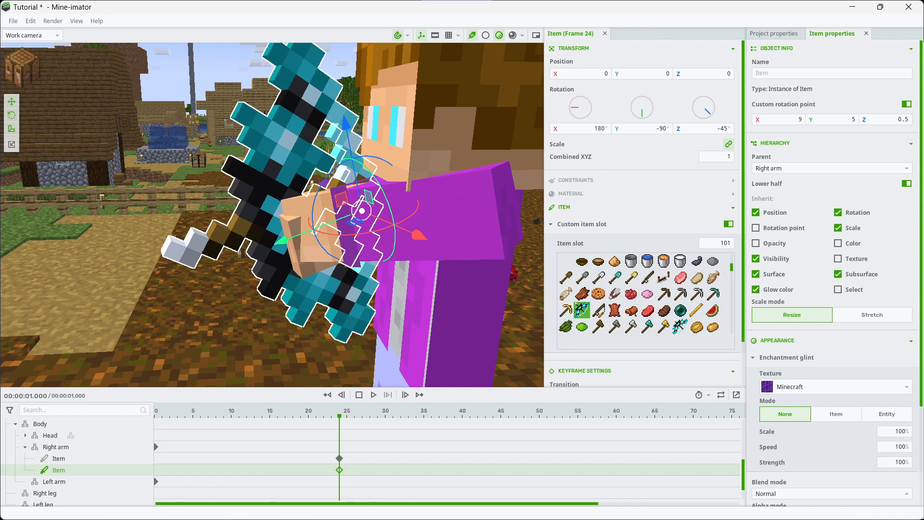
scroll(645, 293, up, 4)
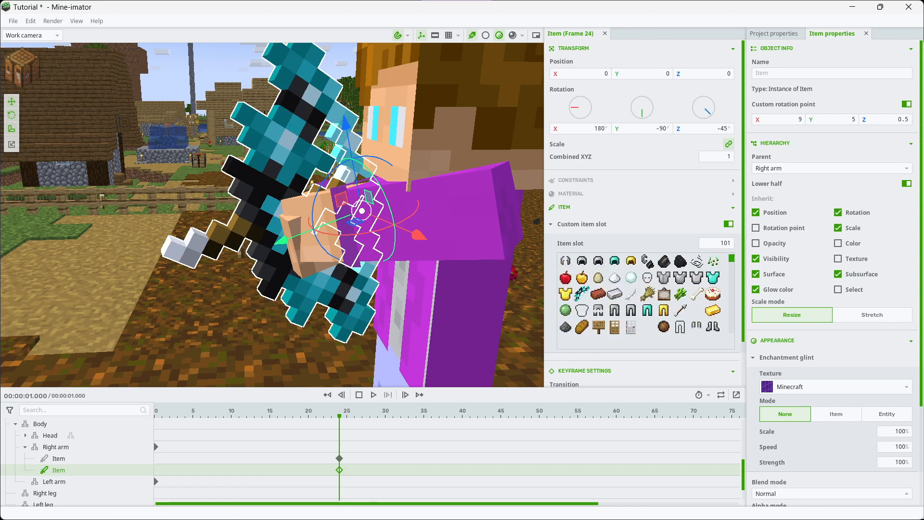
scroll(645, 293, up, 3)
scroll(645, 294, down, 4)
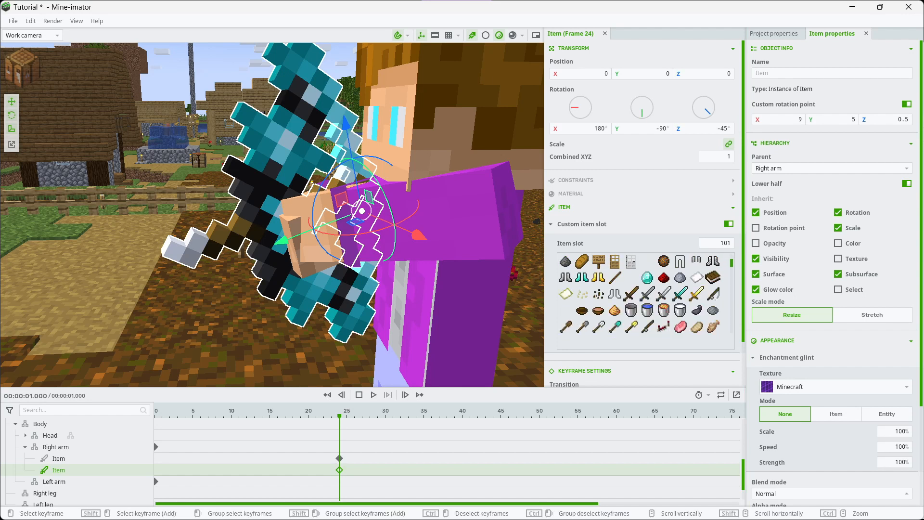
Move the duplicate slot 101 bow's keyframe to frame 25, leaving the original bow's custom item slot off
click(340, 458)
click(728, 224)
click(727, 224)
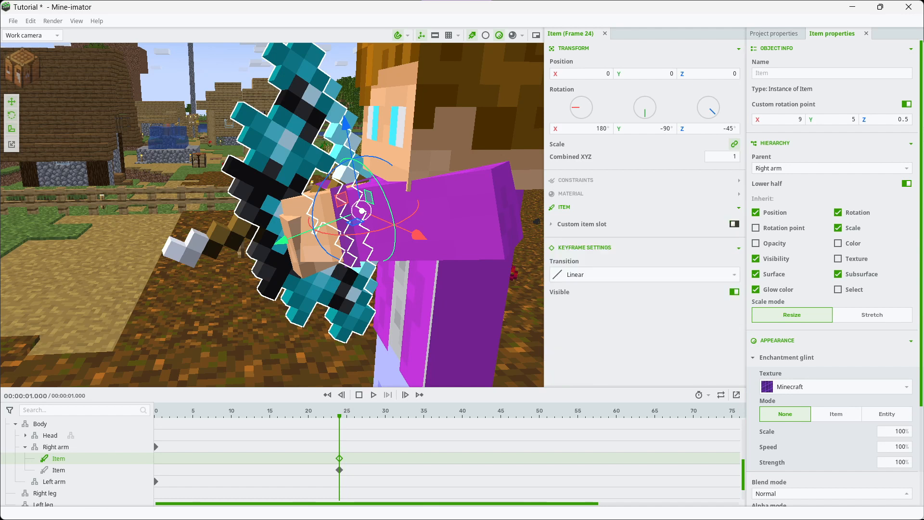
click(339, 469)
click(224, 469)
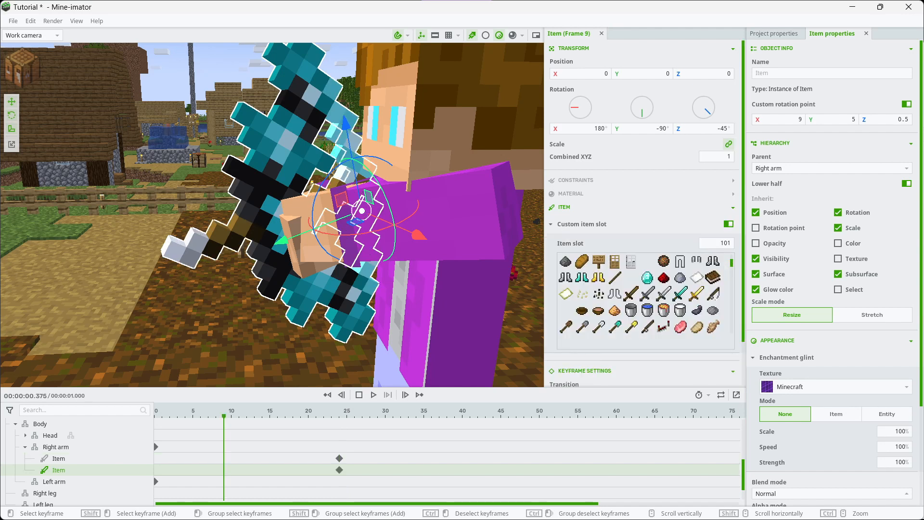
drag(339, 469, 347, 470)
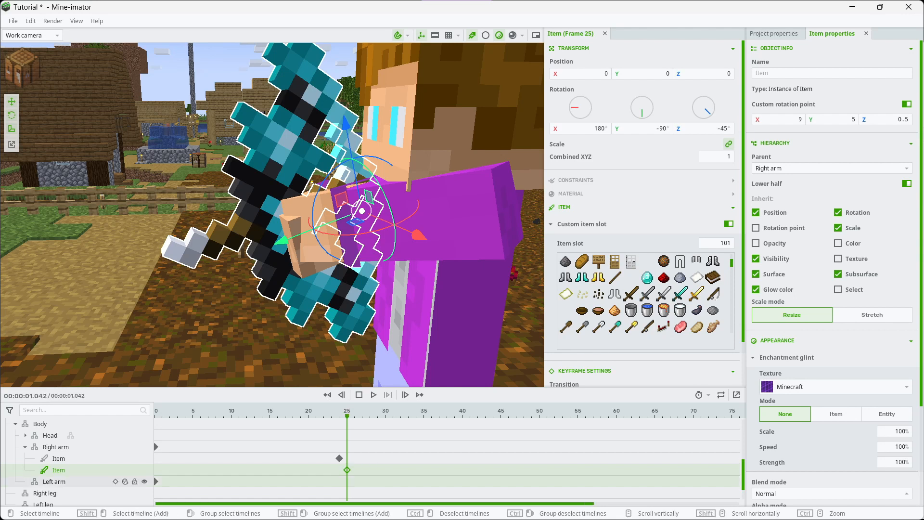
Add a keyframe at frame 9 that hides the duplicate bow, and play back the result
click(224, 469)
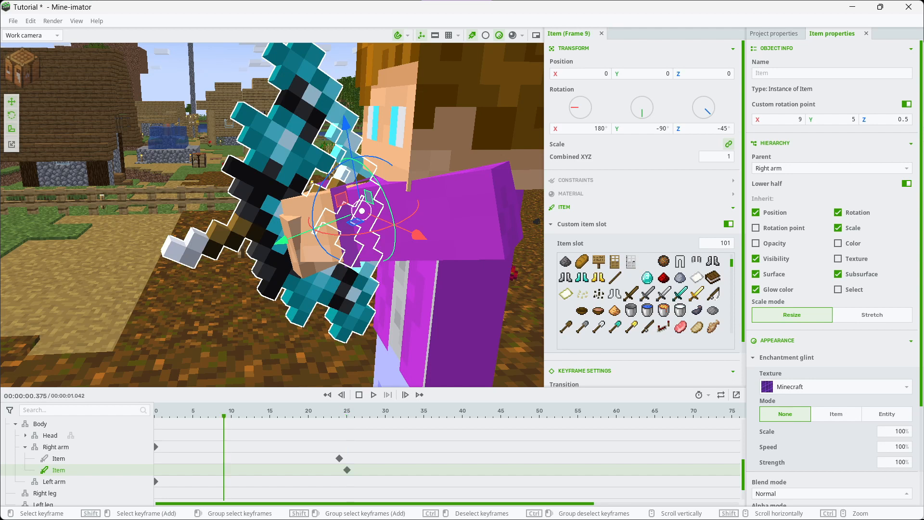
scroll(645, 211, down, 2)
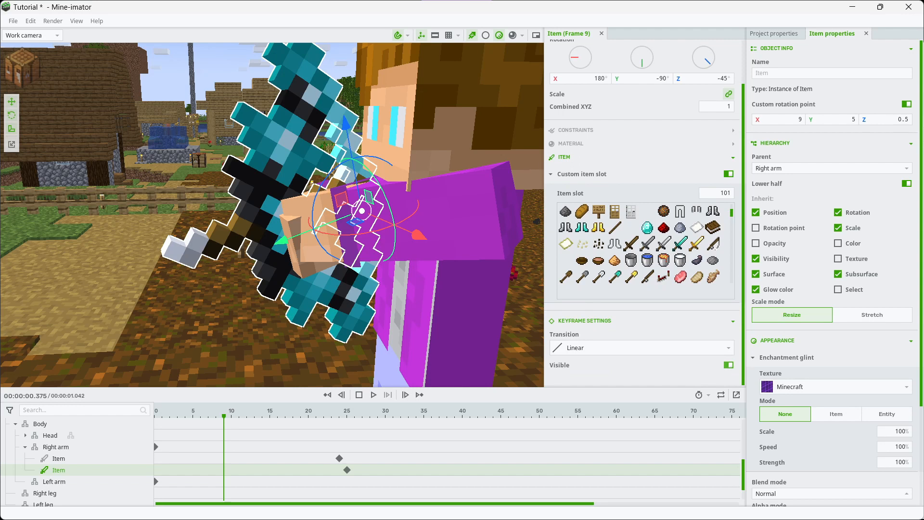
click(728, 365)
click(374, 395)
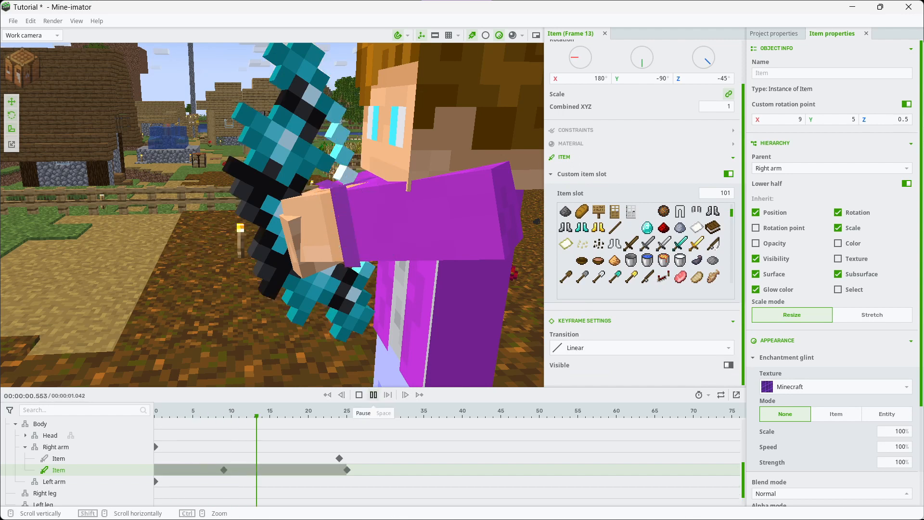
click(374, 395)
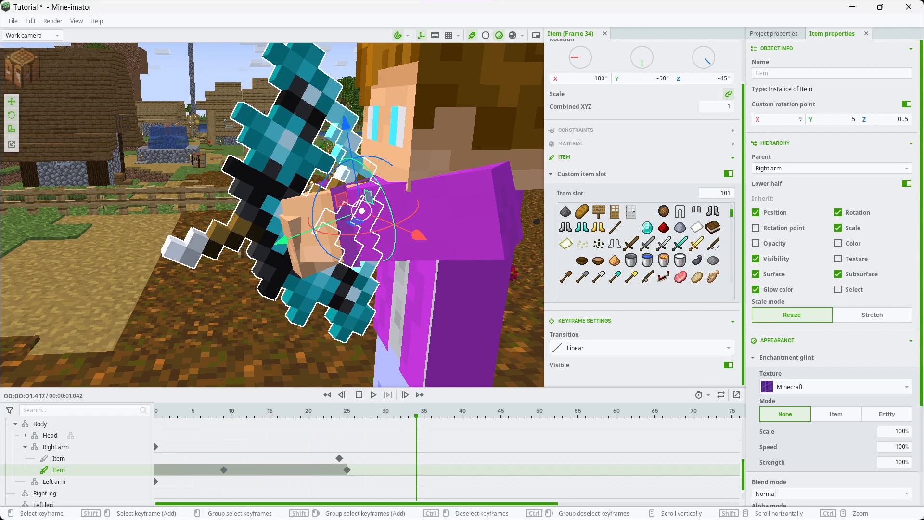
Keep the original bow visible at frame 24 and add a keyframe at frame 25 that hides it
click(339, 458)
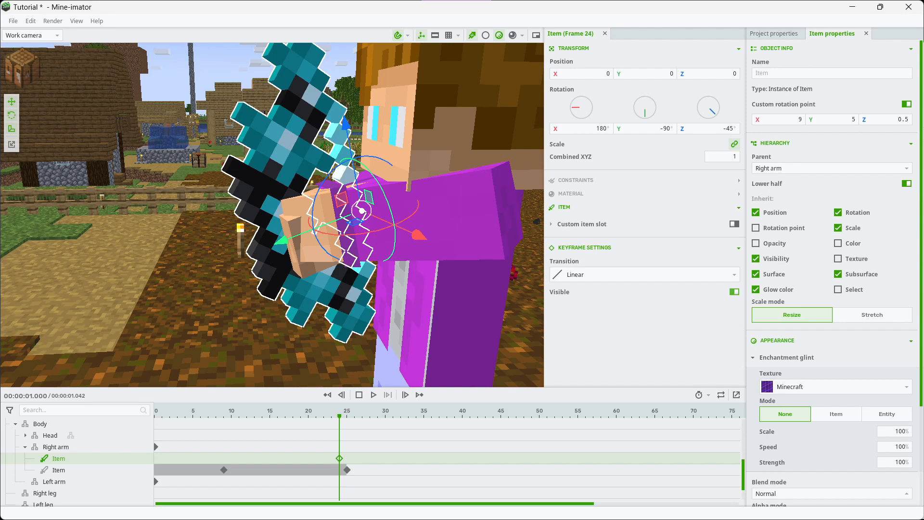
click(734, 292)
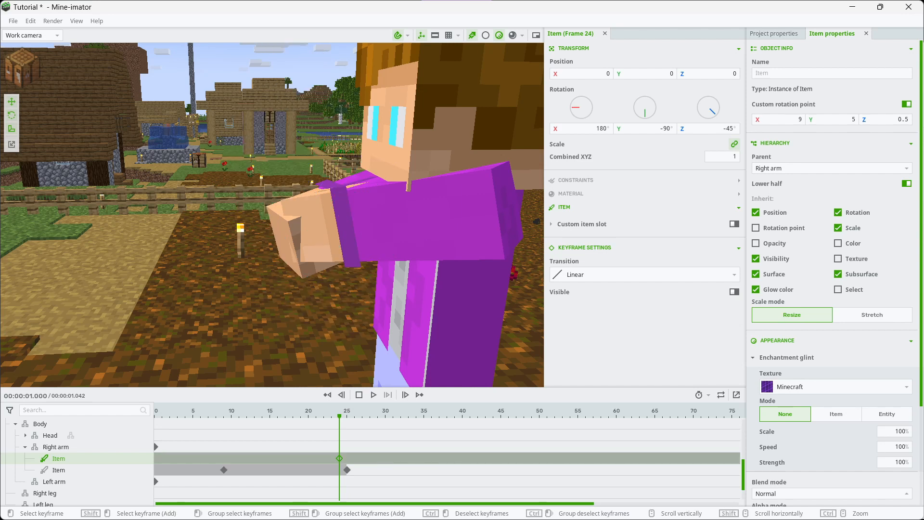
right_click(260, 458)
click(248, 457)
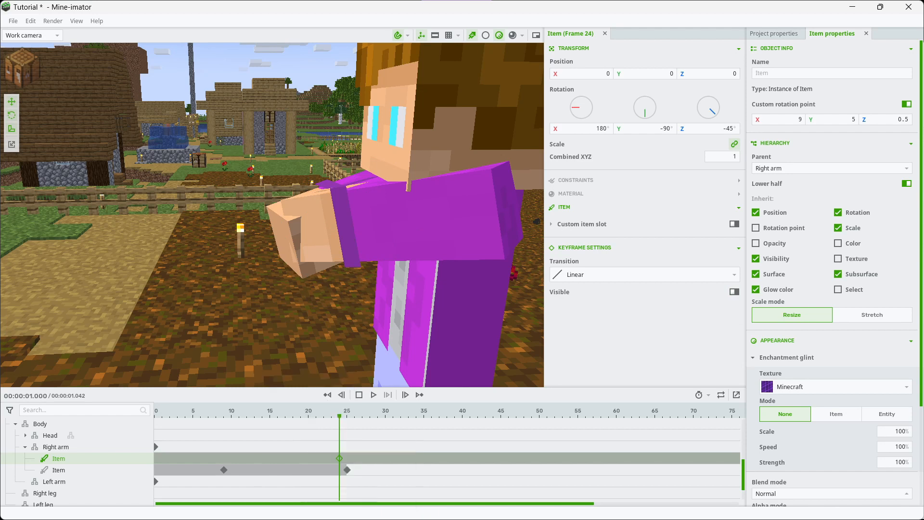
click(734, 292)
key(Right)
click(733, 292)
Play back the frames around 25 several times to check the swap from the original bow to the drawn bow
click(316, 458)
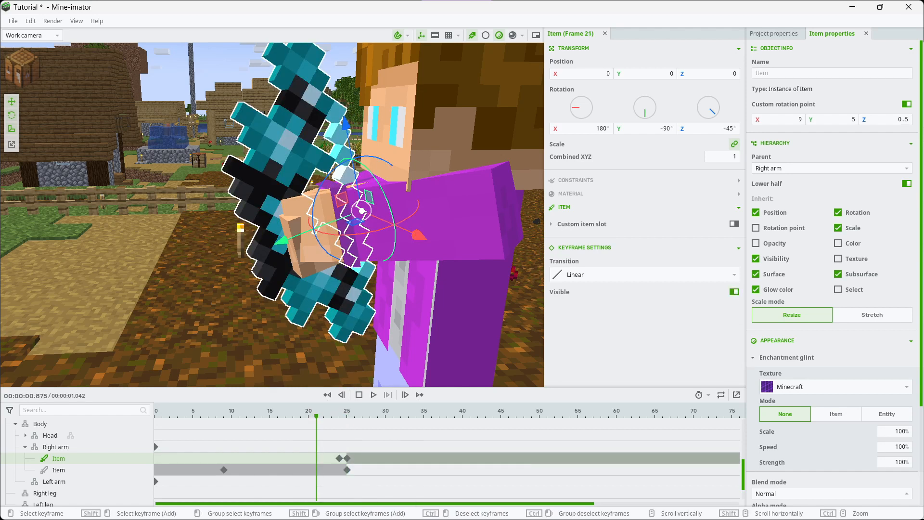
key(space)
click(316, 458)
click(373, 395)
click(286, 458)
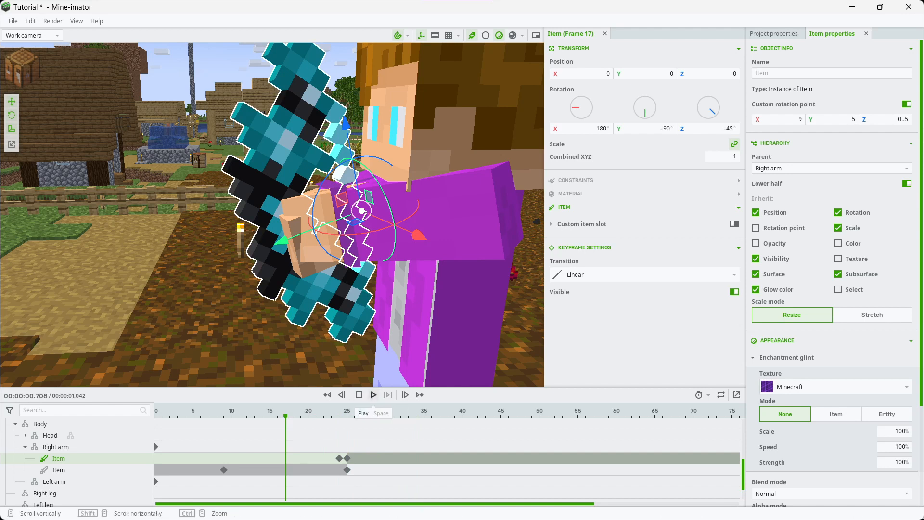
click(373, 395)
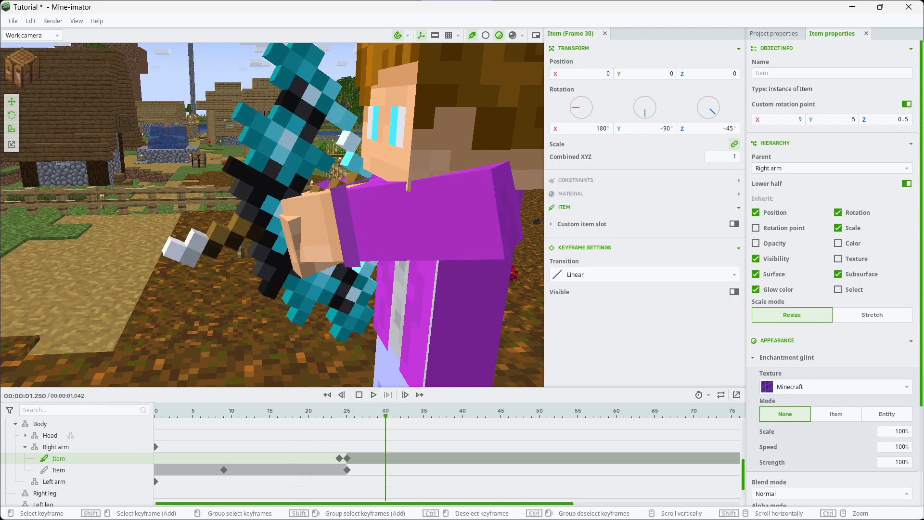
click(239, 458)
click(373, 394)
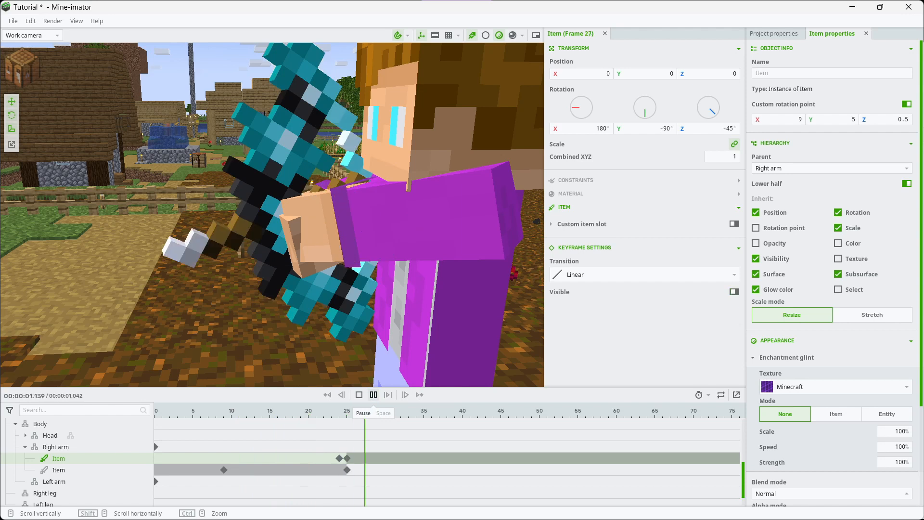
click(373, 395)
Duplicate the slot 101 bow, move the copy's last keyframe to frame 26, and set its item slot to 117
right_click(58, 470)
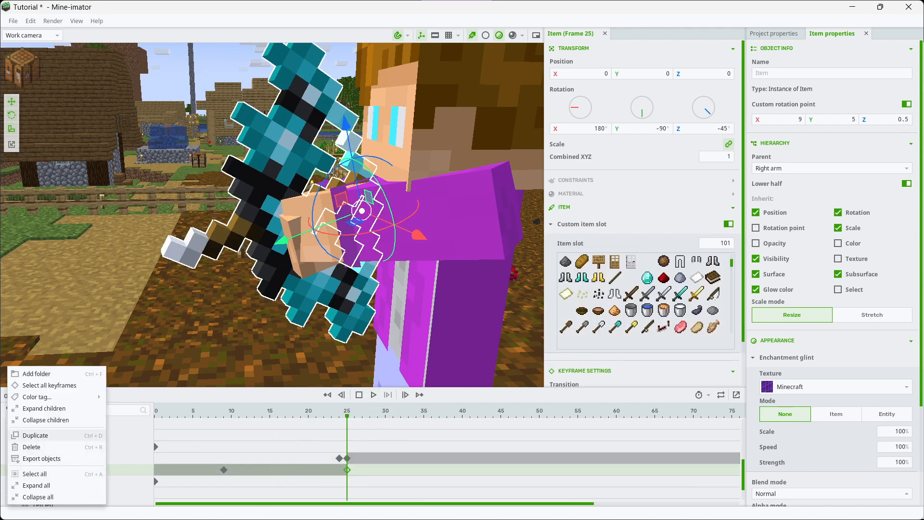
click(35, 435)
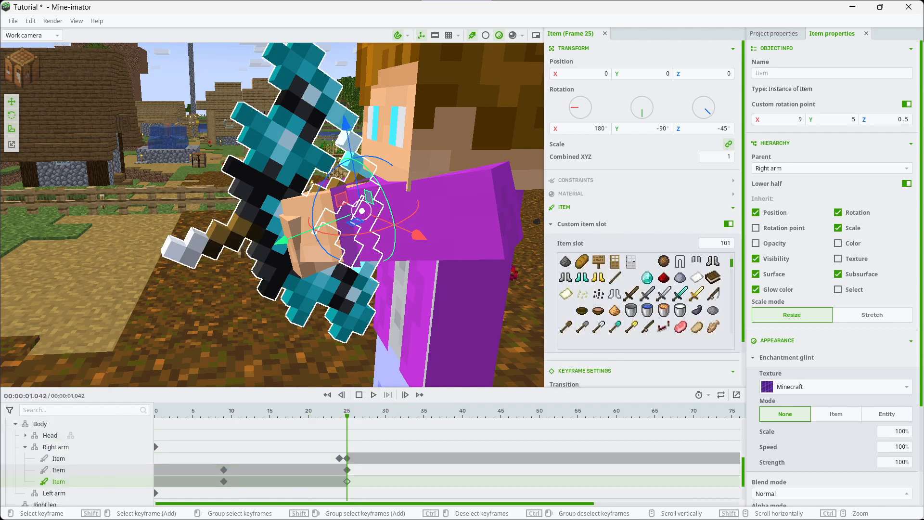
scroll(645, 293, down, 1)
scroll(644, 293, down, 2)
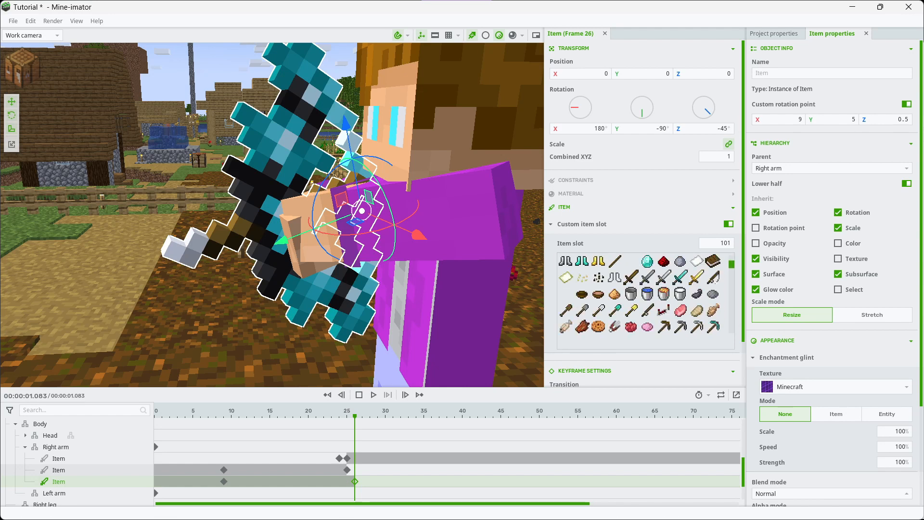
scroll(645, 294, down, 2)
click(680, 311)
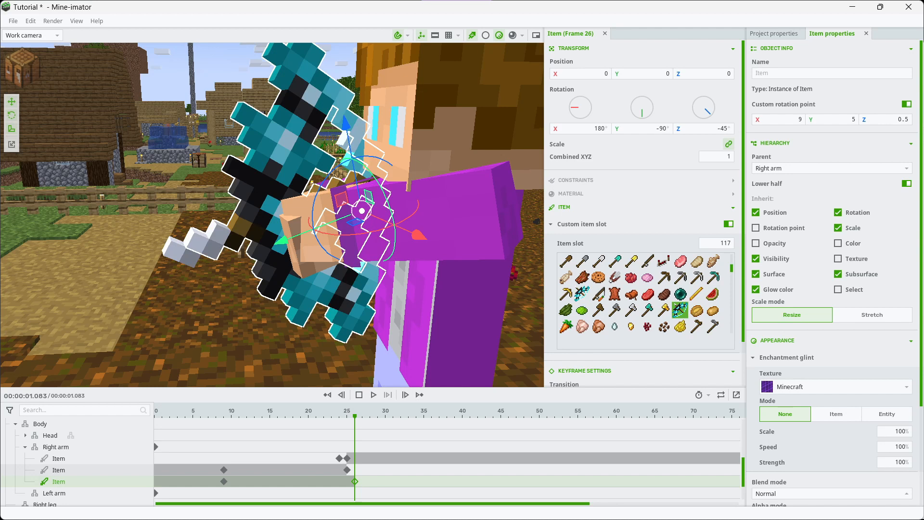
Add a keyframe at frame 26 that hides the slot 101 bow
double_click(354, 470)
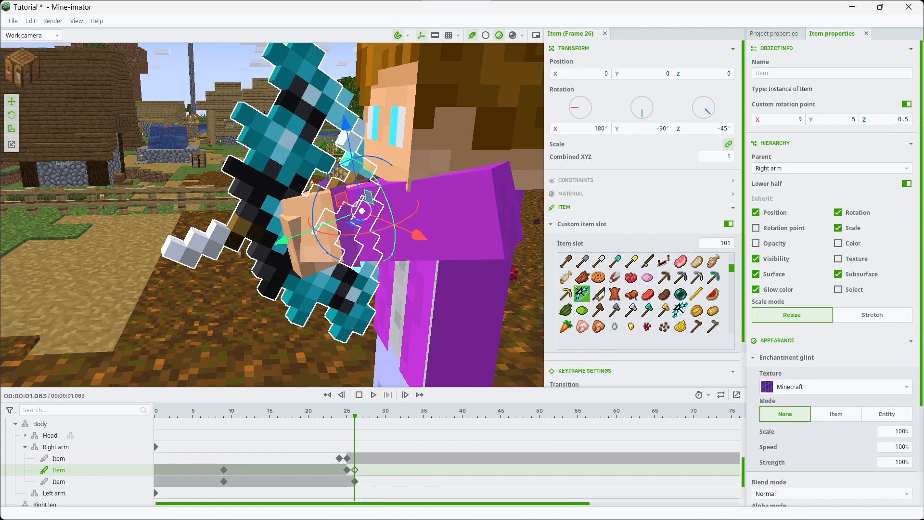
scroll(645, 212, down, 2)
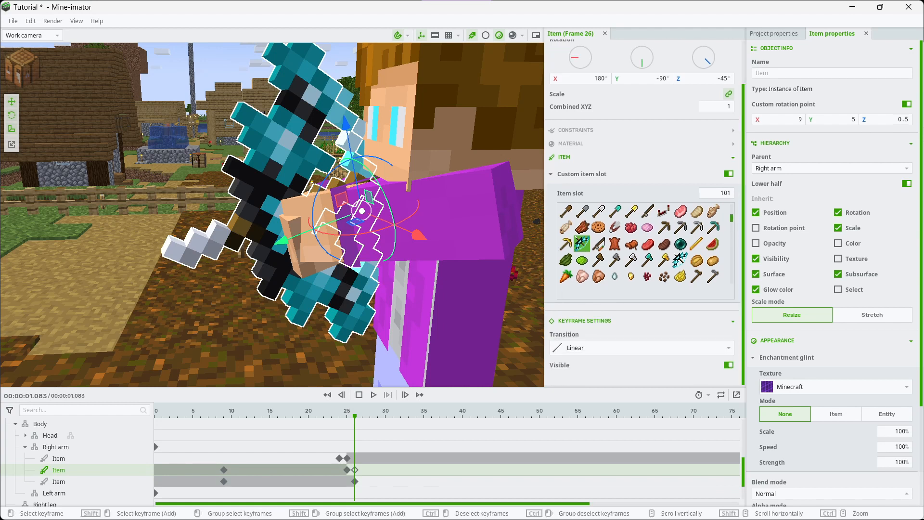
click(728, 365)
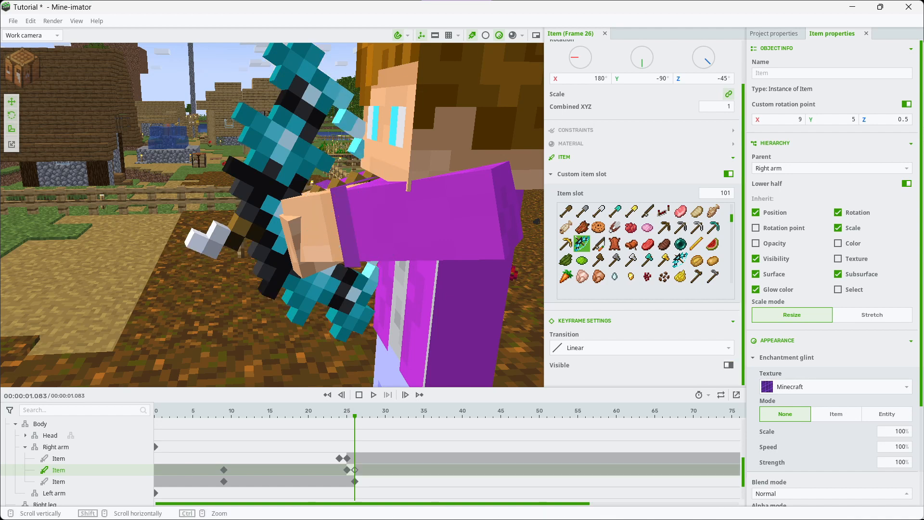
Play back the bow sequence and inspect the frame 26 keyframes of the slot 101 and slot 117 bows
click(374, 395)
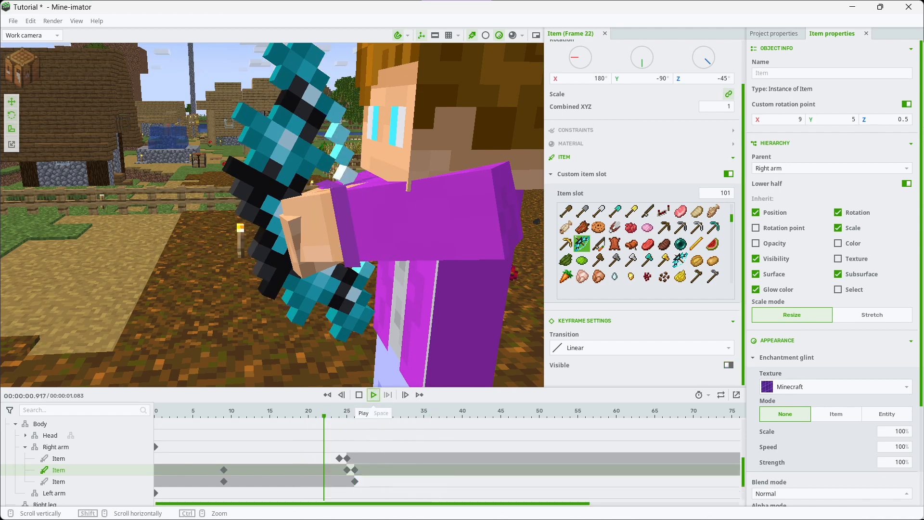
click(374, 394)
click(354, 469)
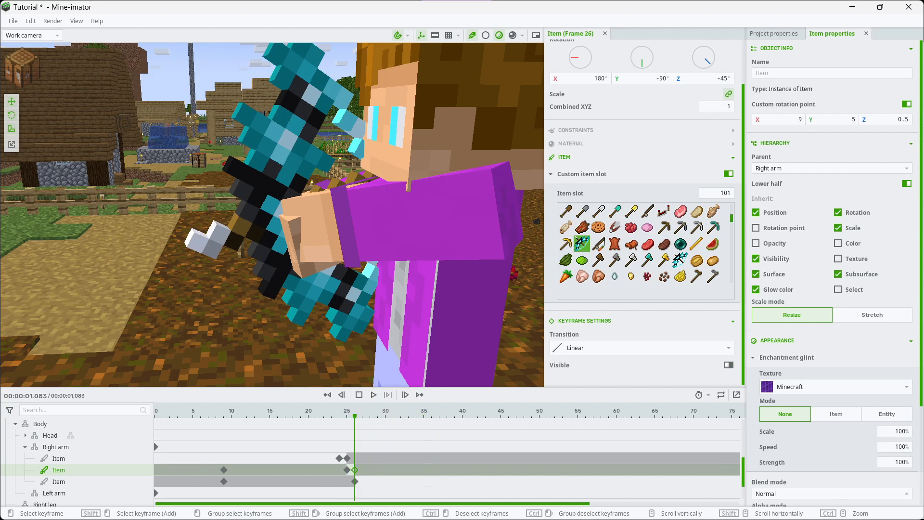
click(355, 481)
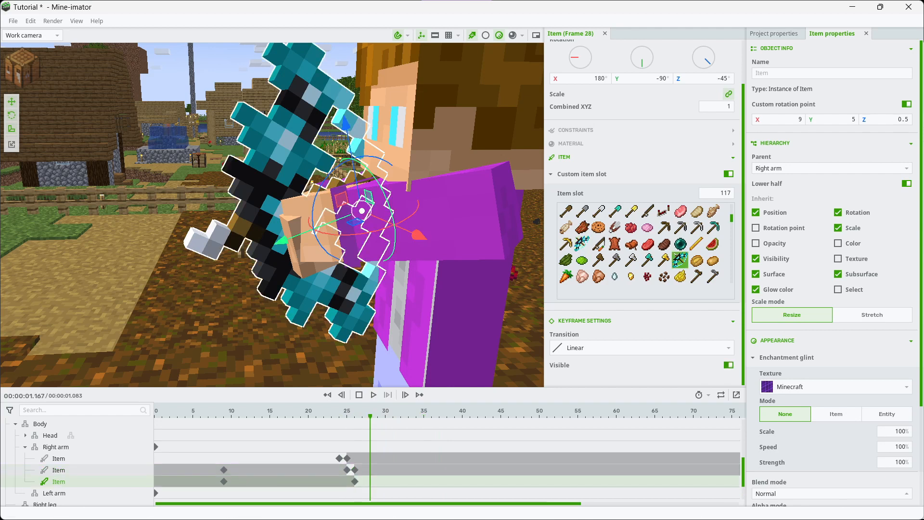
click(373, 395)
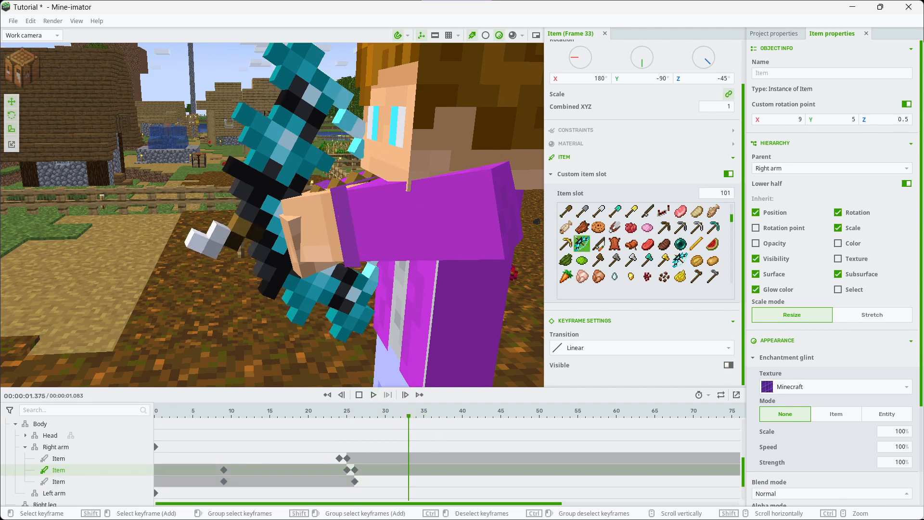
Move the frame 26 keyframes of the slot 101 and slot 117 bows to frame 27
click(355, 481)
click(355, 470)
drag(354, 470, 362, 481)
click(373, 394)
click(363, 481)
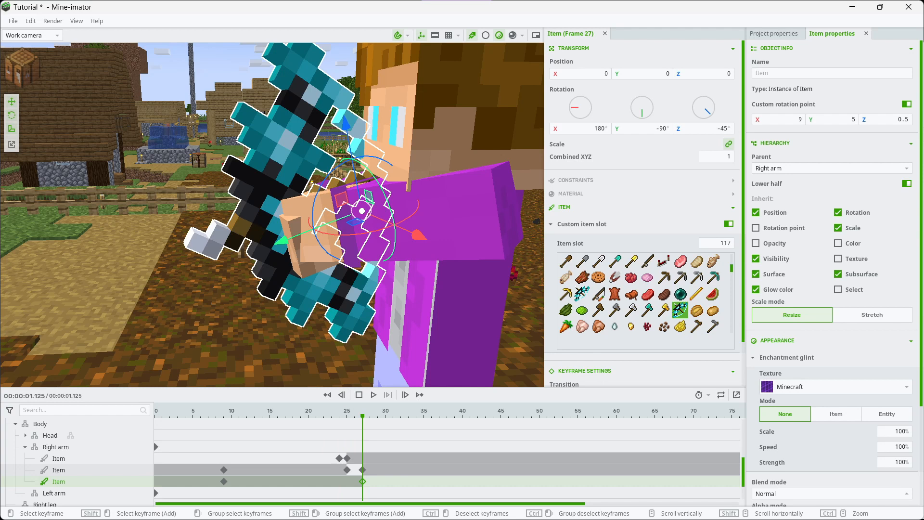
Add a keyframe at frame 29 that hides the slot 117 bow
click(378, 470)
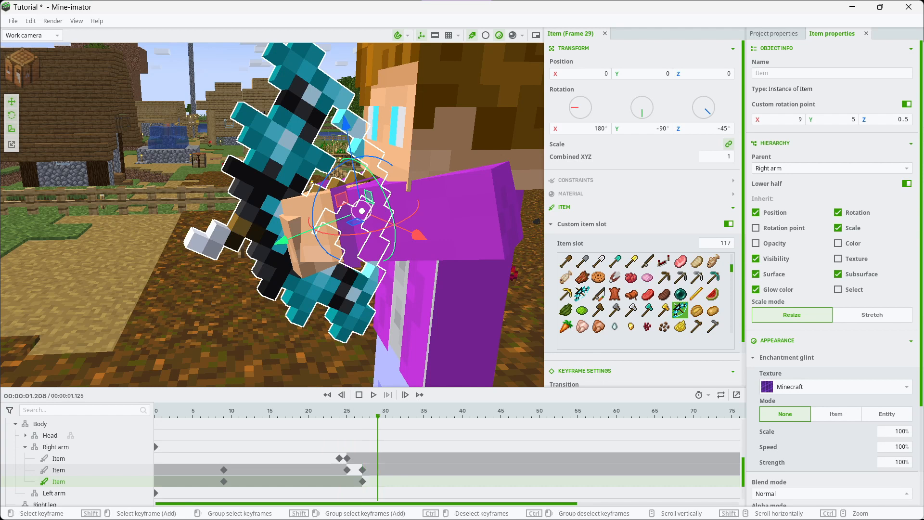
key(q)
drag(743, 294, 743, 338)
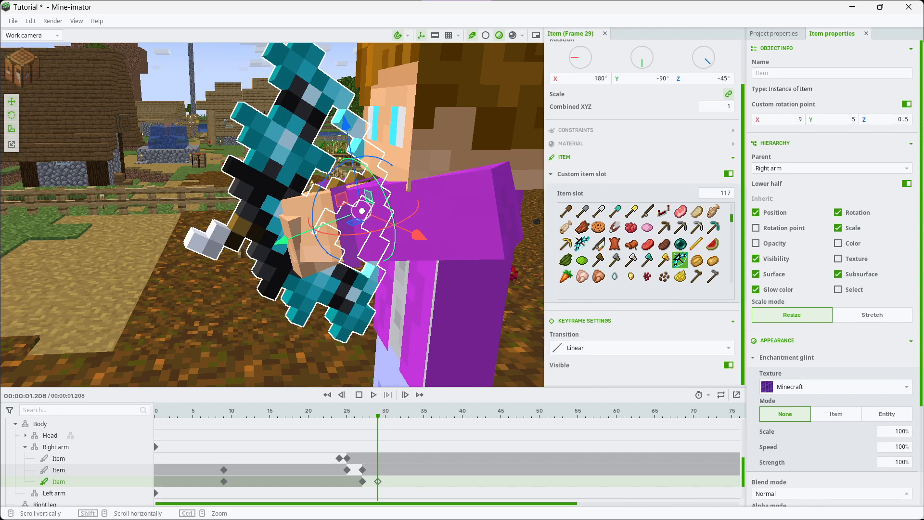
click(729, 365)
Play back the complete bow-drawing sequence through frame 33
click(301, 412)
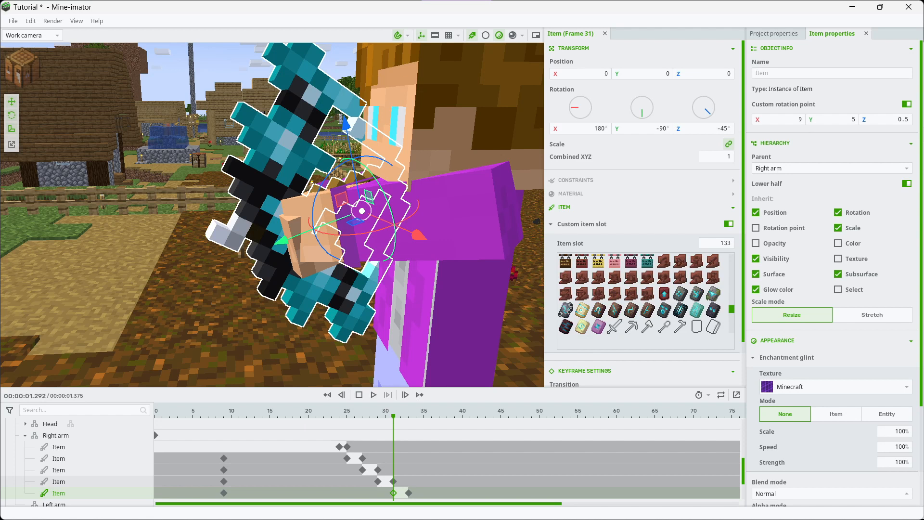
click(373, 394)
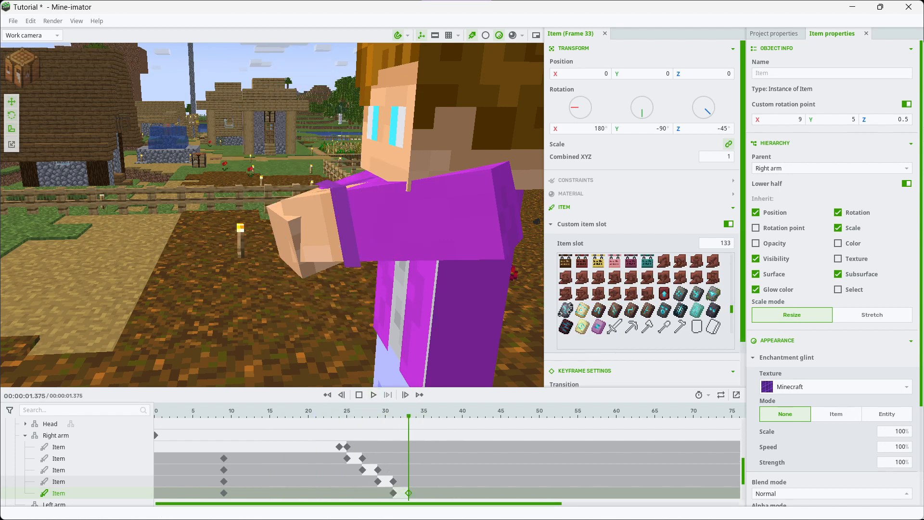
Make the slot 133 bow visible at frame 33 and play back the bow-drawing sequence
scroll(642, 217, down, 2)
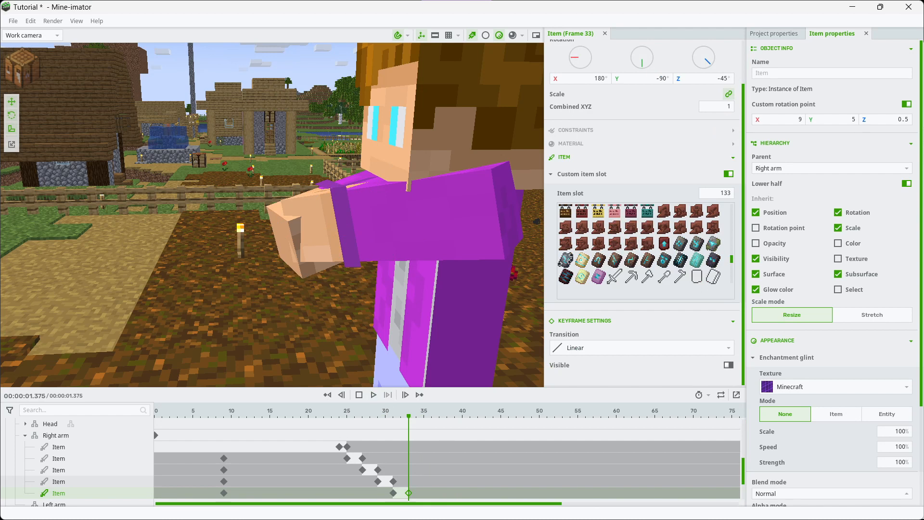
click(728, 365)
click(293, 412)
click(373, 394)
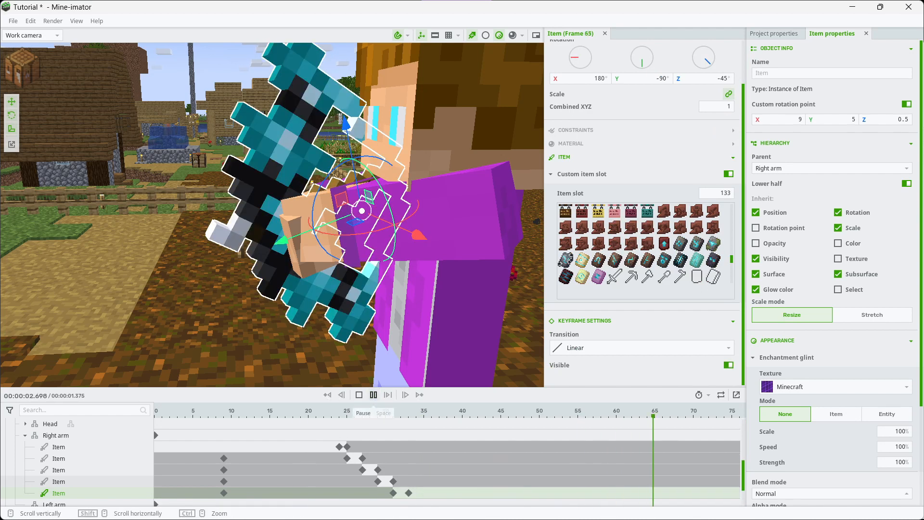
click(374, 394)
click(262, 436)
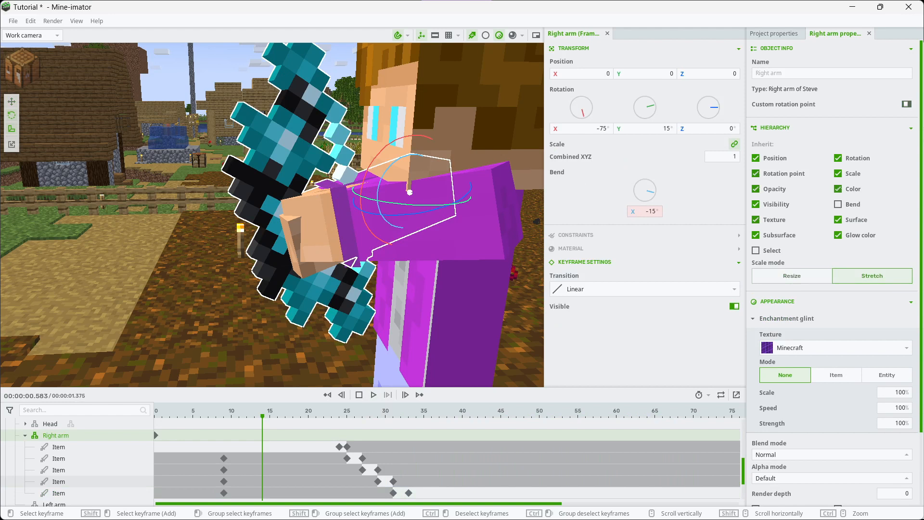
Replay the bow-drawing sequence past frame 33 and view the fully drawn bow from a slightly different angle
click(373, 395)
click(270, 412)
click(374, 394)
click(374, 395)
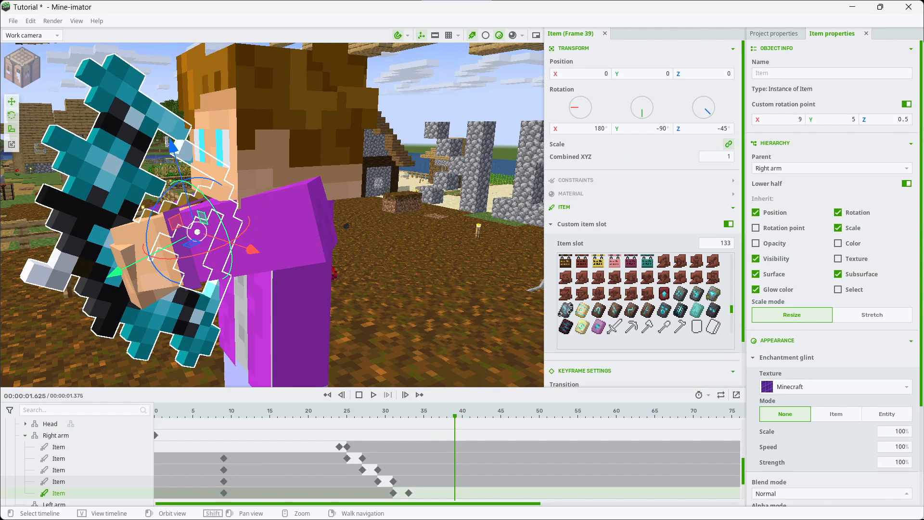
mouse_move(272, 215)
right_down()
mouse_move(262, 214)
mouse_move(272, 215)
right_up()
key(s)
key(w)
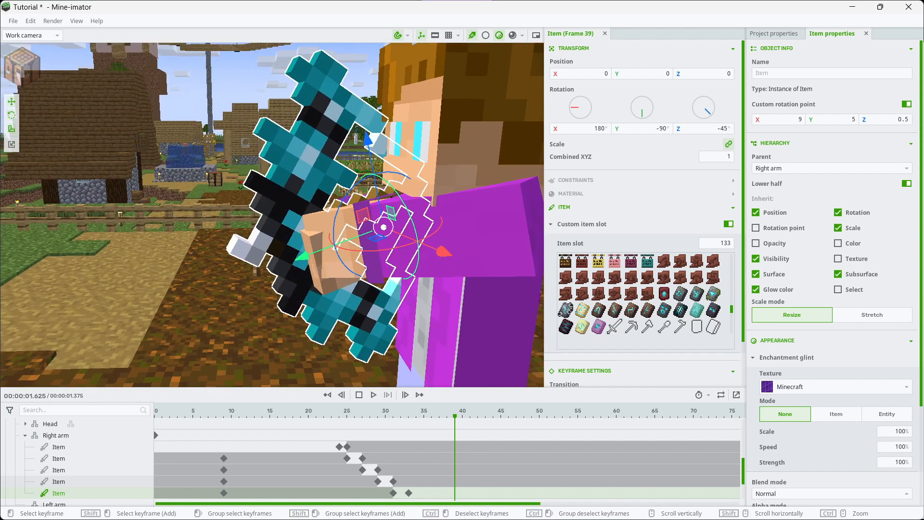
Paste the copied keyframe at frame 47 of the slot 133 bow and duplicate that bow item
click(516, 481)
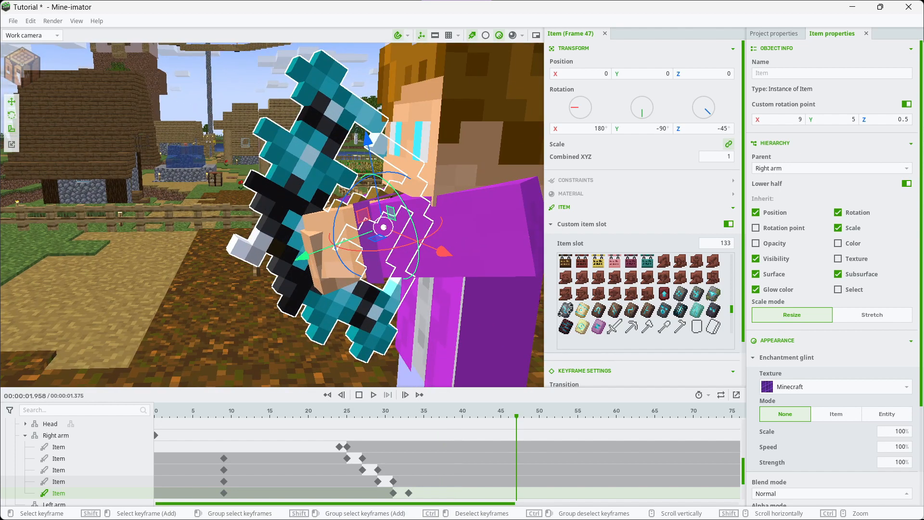
key(ctrl+v)
right_click(17, 481)
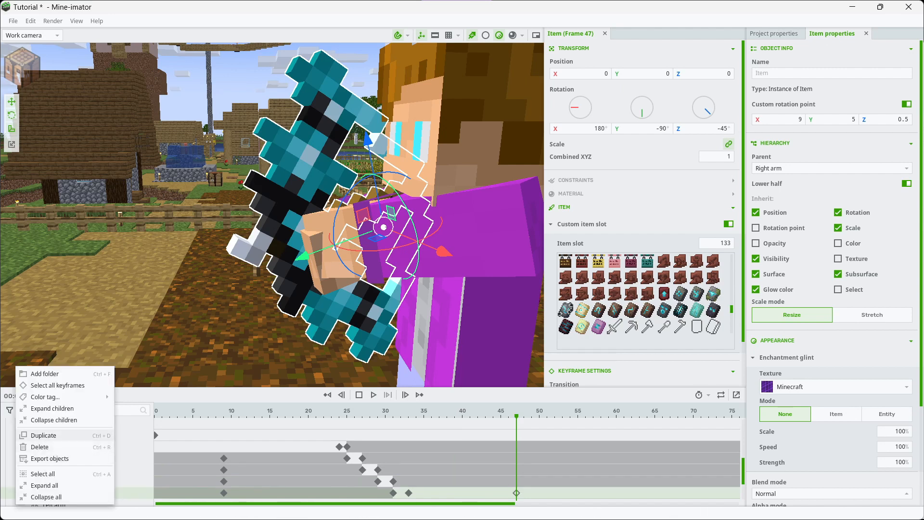
click(44, 435)
Delete the duplicate bow's frame 33 keyframe and move its frame 31 keyframe to frame 46
scroll(408, 469, down, 1)
click(408, 481)
click(393, 481)
click(409, 481)
right_click(330, 474)
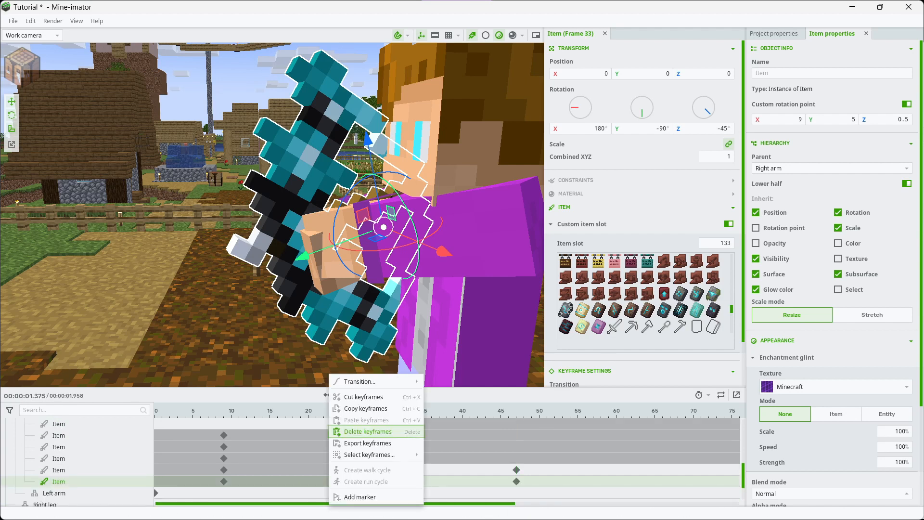
click(359, 431)
drag(393, 481, 509, 481)
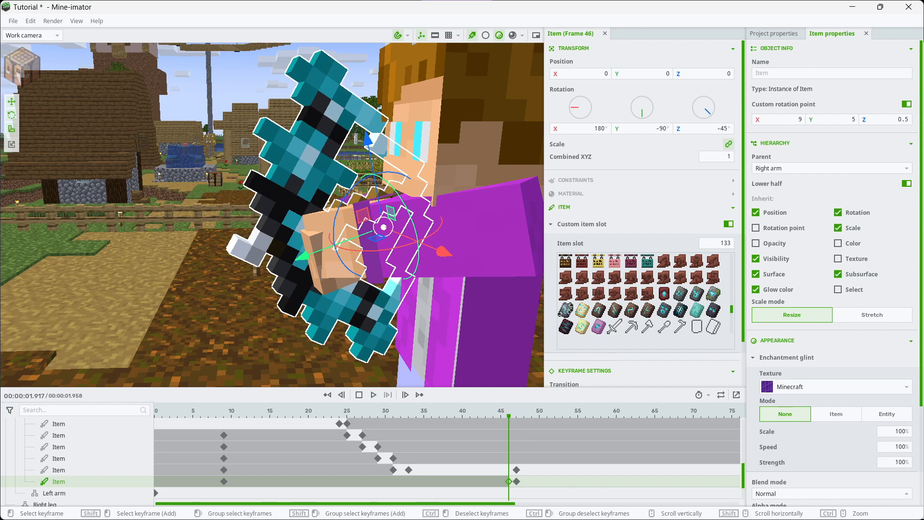
Set the duplicate bow's frame 47 keyframe to the undrawn bow in item slot 21
click(516, 481)
scroll(645, 296, up, 5)
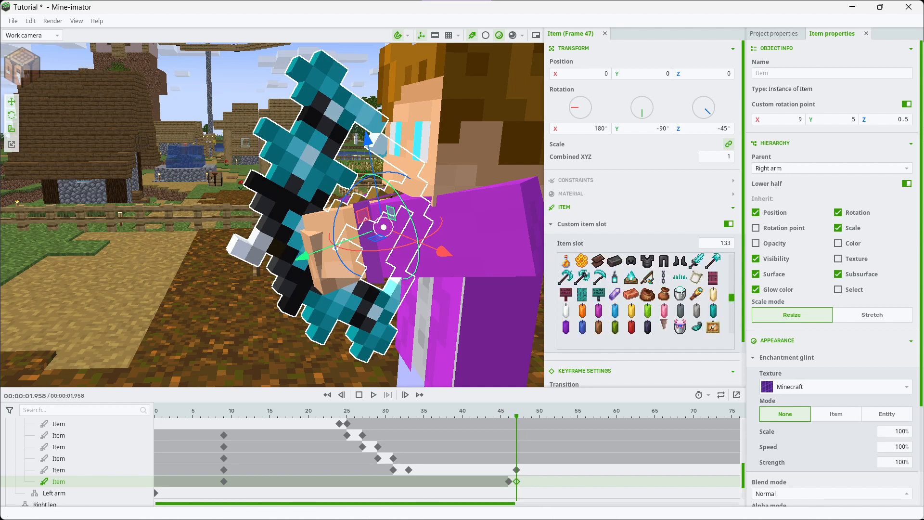
scroll(644, 296, up, 3)
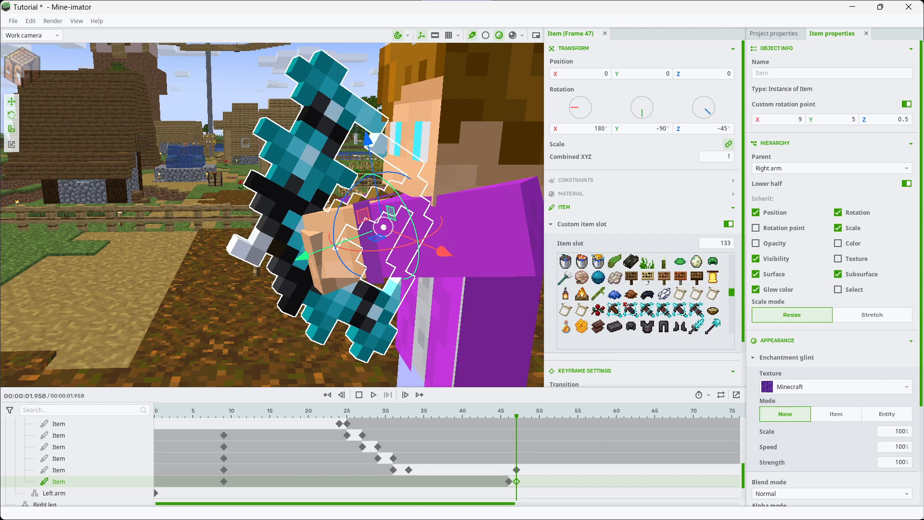
scroll(645, 296, up, 5)
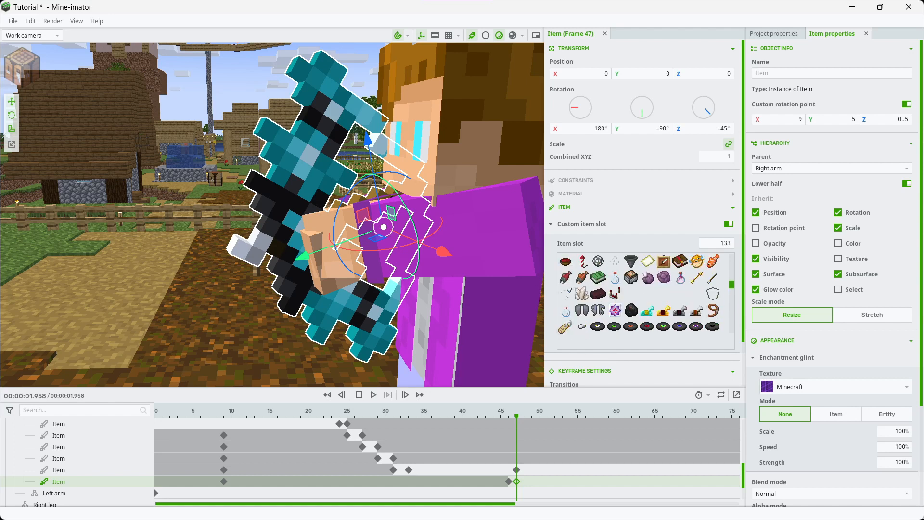
scroll(644, 296, up, 5)
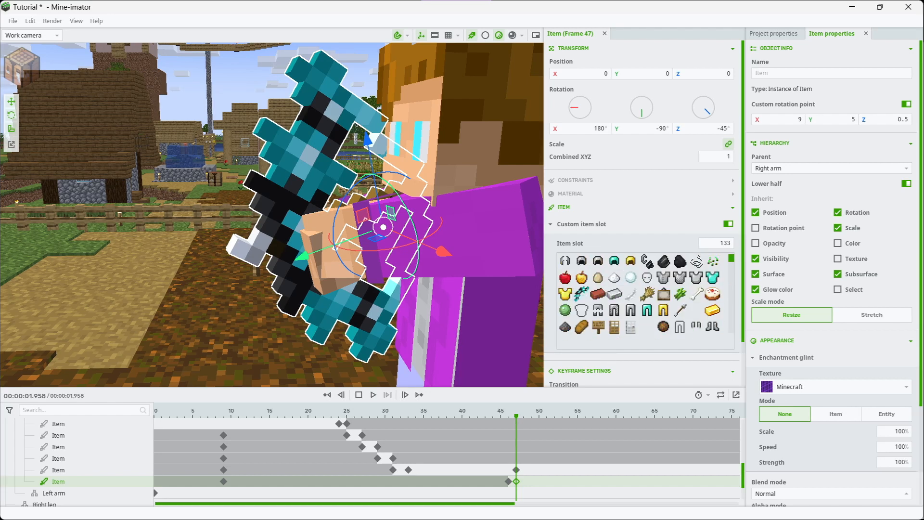
click(581, 293)
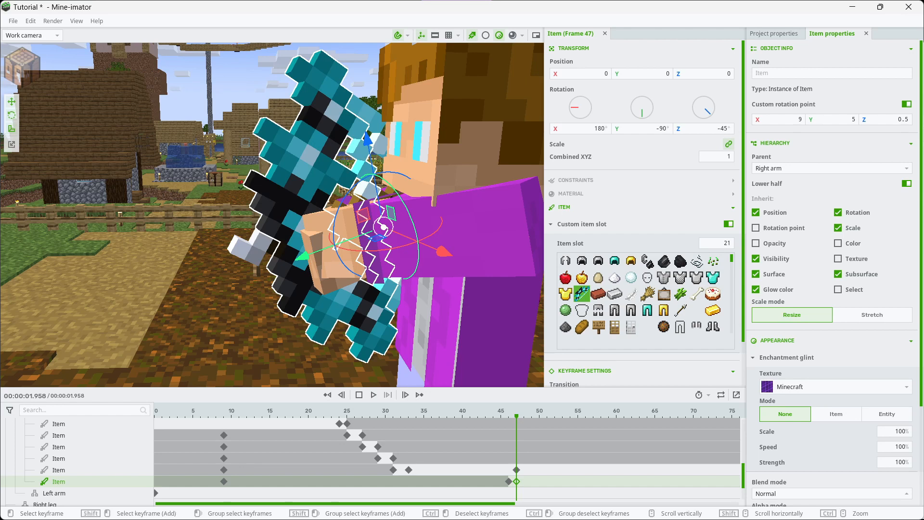
Move the slot 133 bow's frame 47 keyframe to frame 46 and hide that bow at frame 47
drag(516, 470, 508, 470)
key(Right)
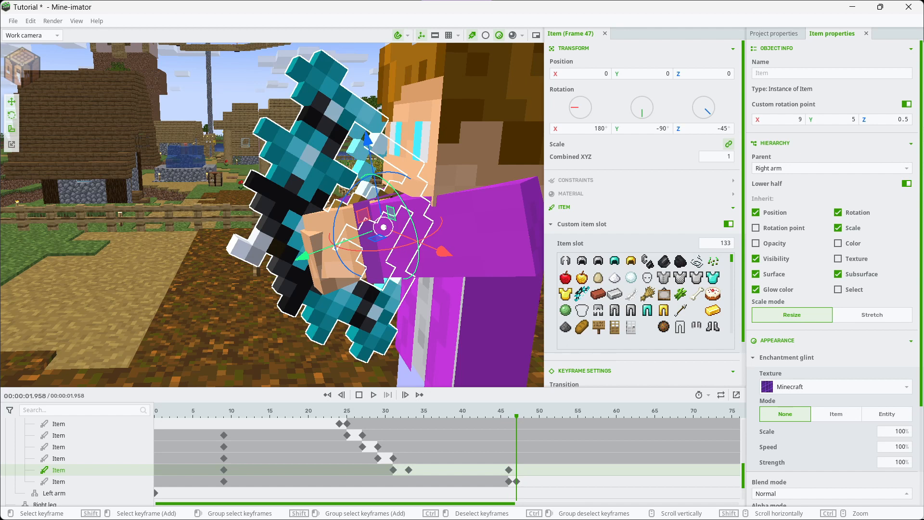
drag(743, 315, 743, 361)
double_click(729, 364)
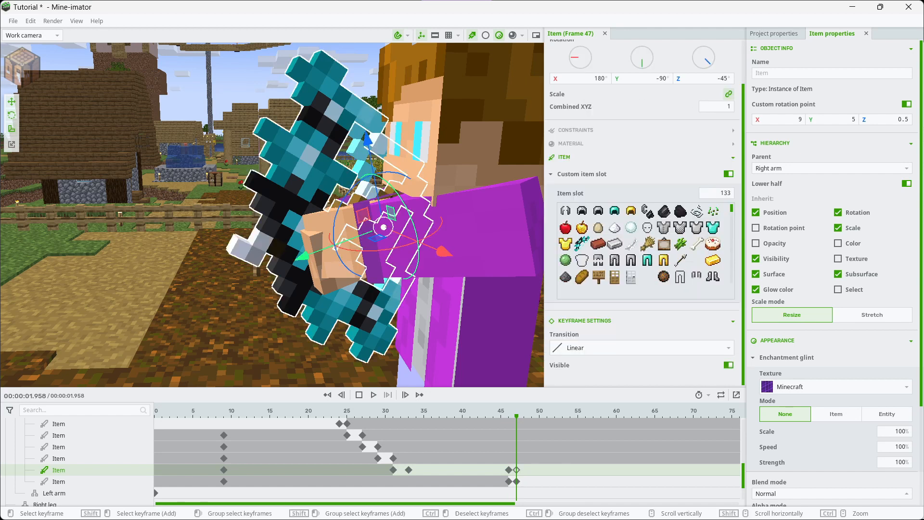
click(729, 365)
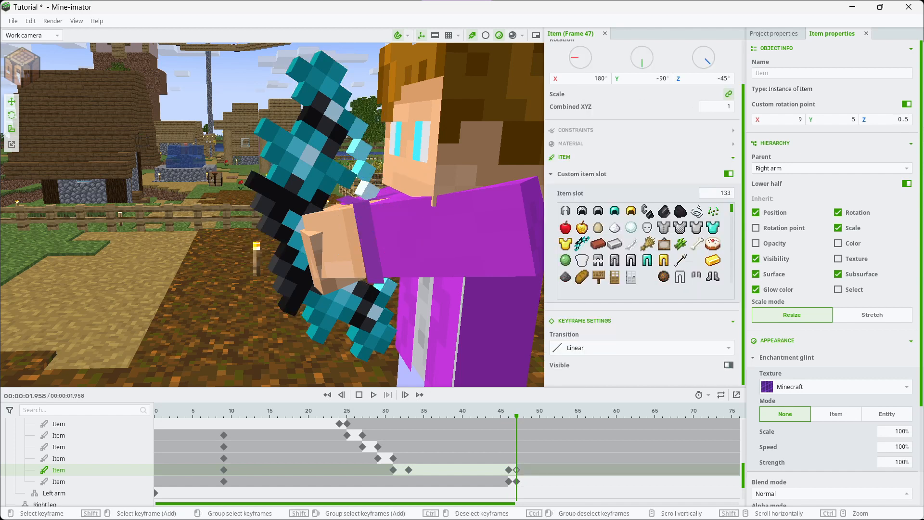
click(374, 395)
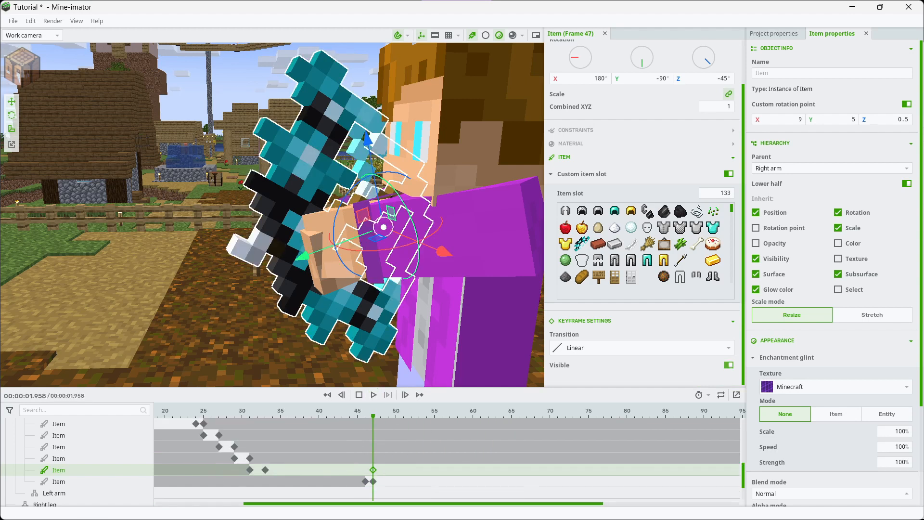
click(728, 365)
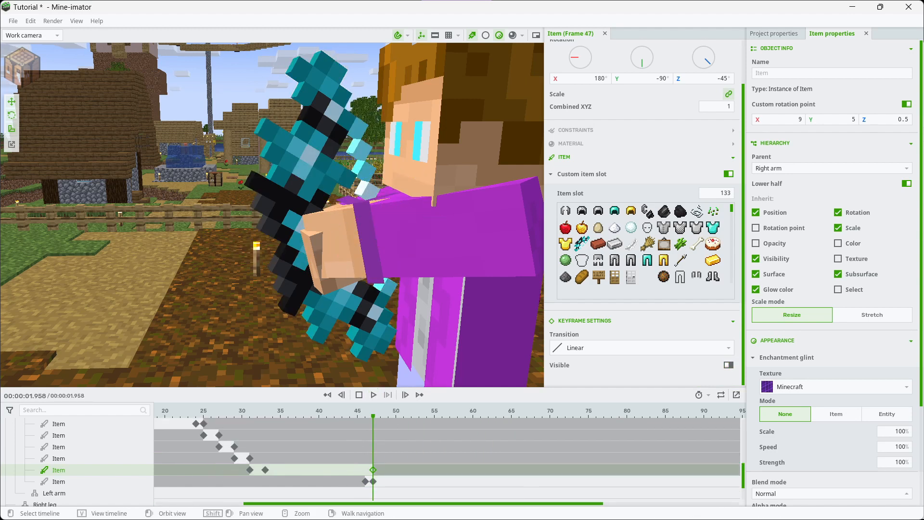
Play back the draw-and-release sequence and move the slot 133 bow's frame 46 keyframe to frame 47
click(359, 395)
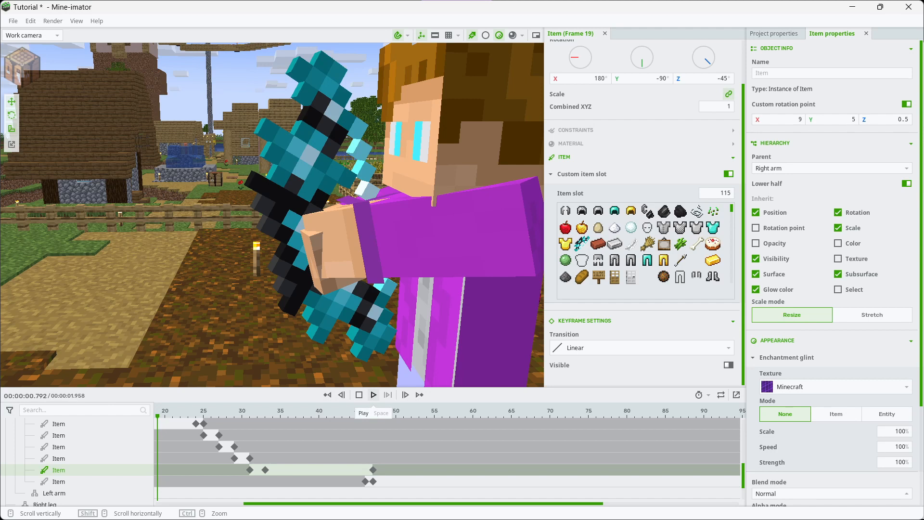
click(374, 395)
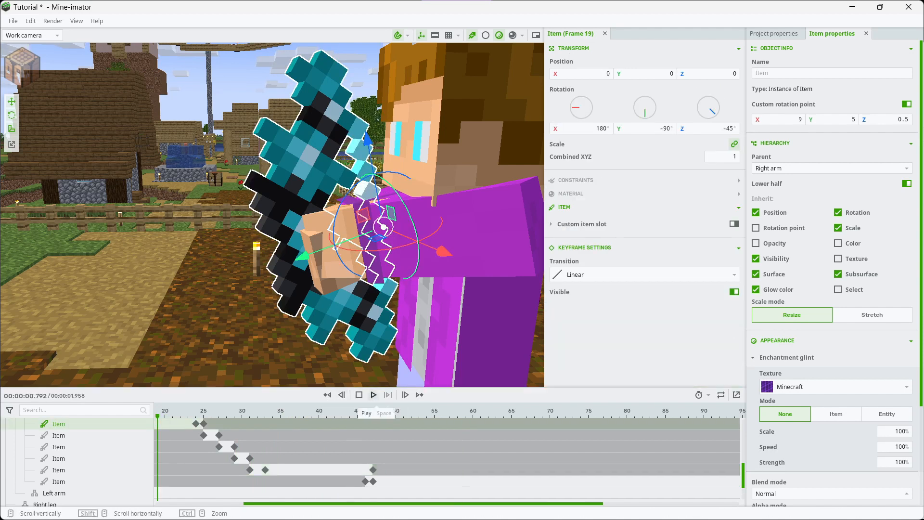
click(373, 394)
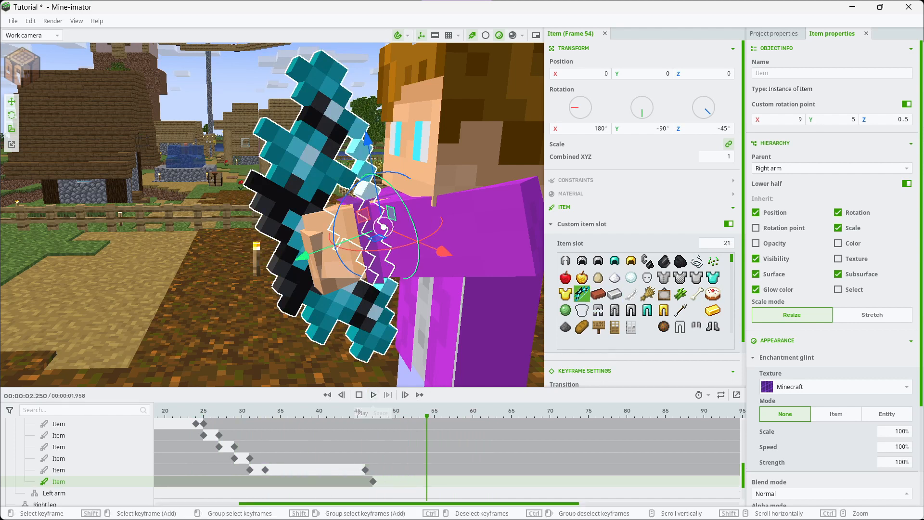
drag(365, 470, 373, 470)
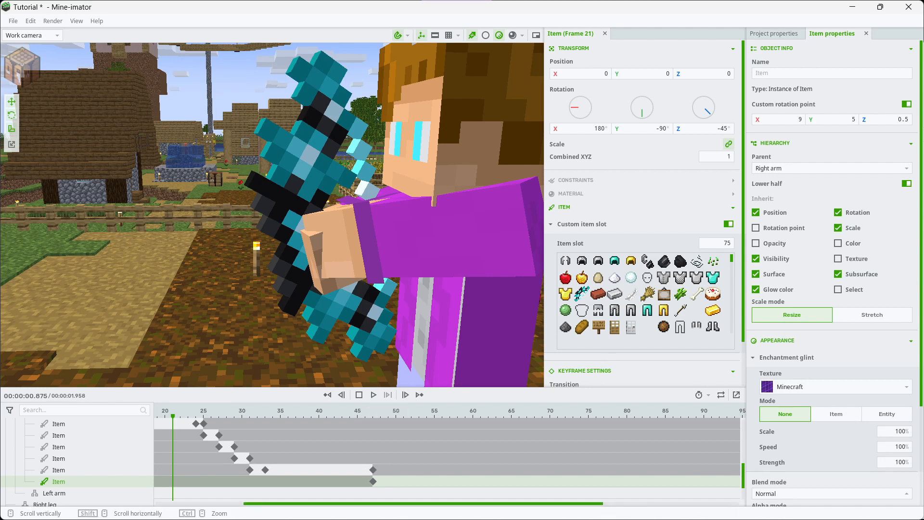
Open the object creation workbench at frame 47 and preview the Arrow special block
click(373, 412)
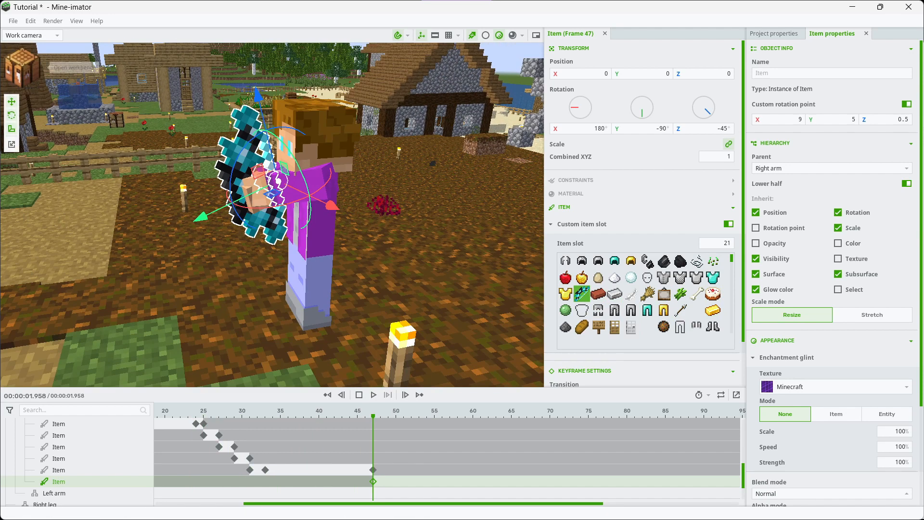
click(21, 60)
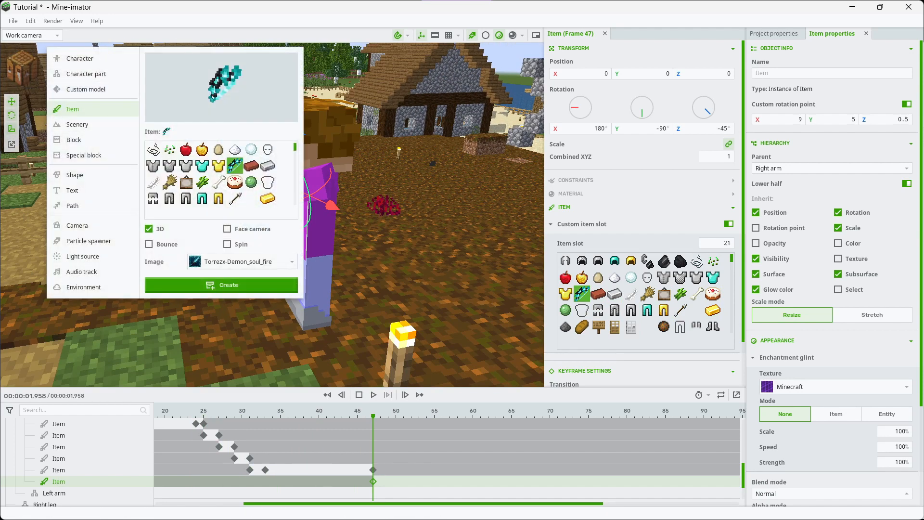
click(84, 155)
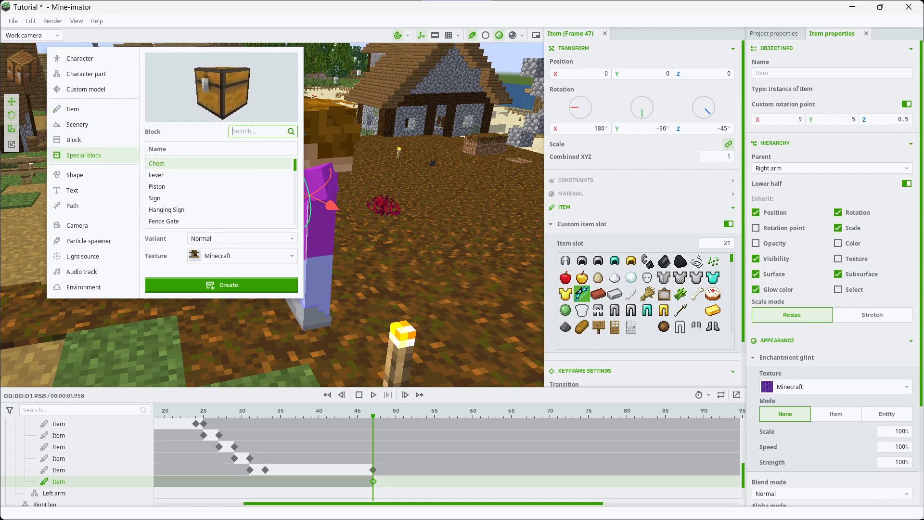
text(arrow)
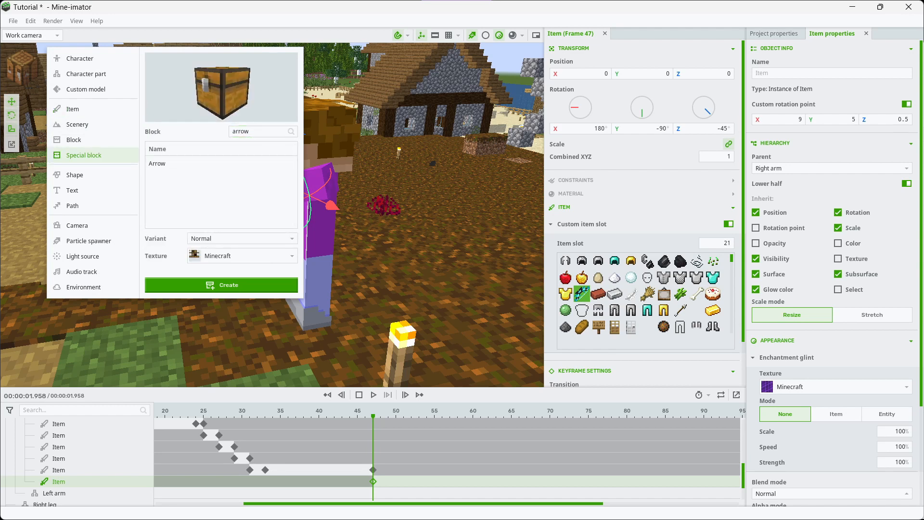
click(222, 163)
scroll(222, 87, down, 3)
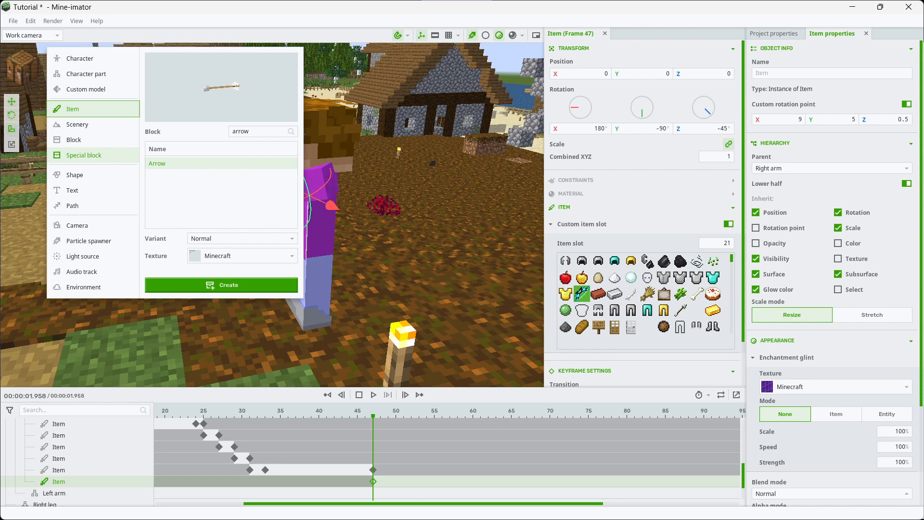
Create a 3D arrow item using the Torrezx-Demon_soul_fire image
click(72, 109)
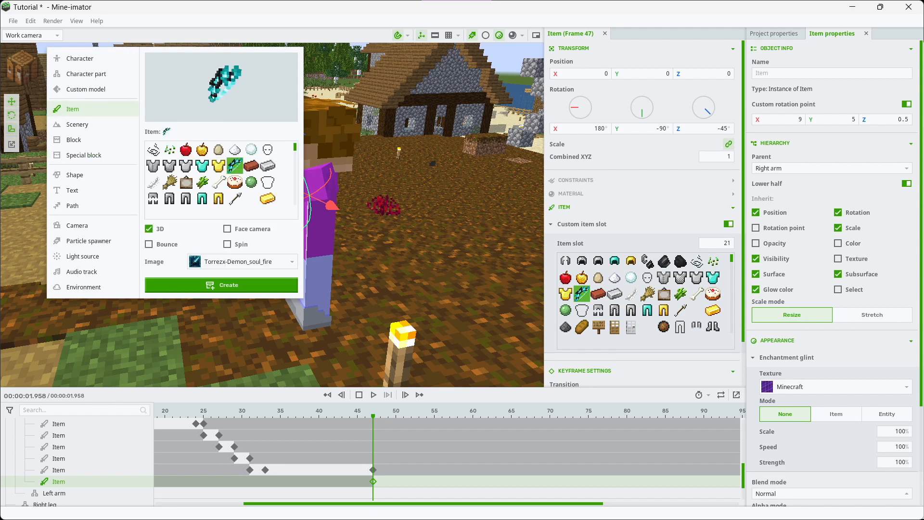
click(234, 198)
click(220, 285)
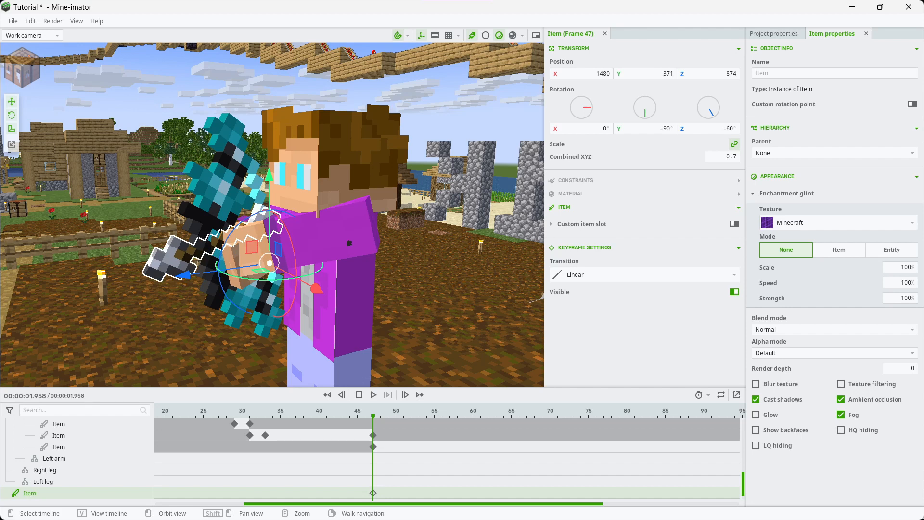
Add a keyframe hiding the arrow item at frame 36 and compare it with the arrow's frame 47 keyframe
click(288, 411)
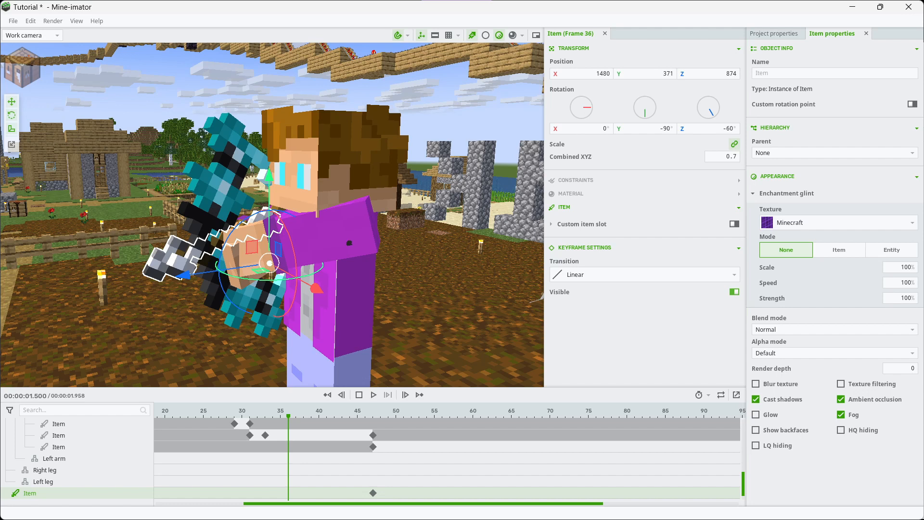
click(734, 292)
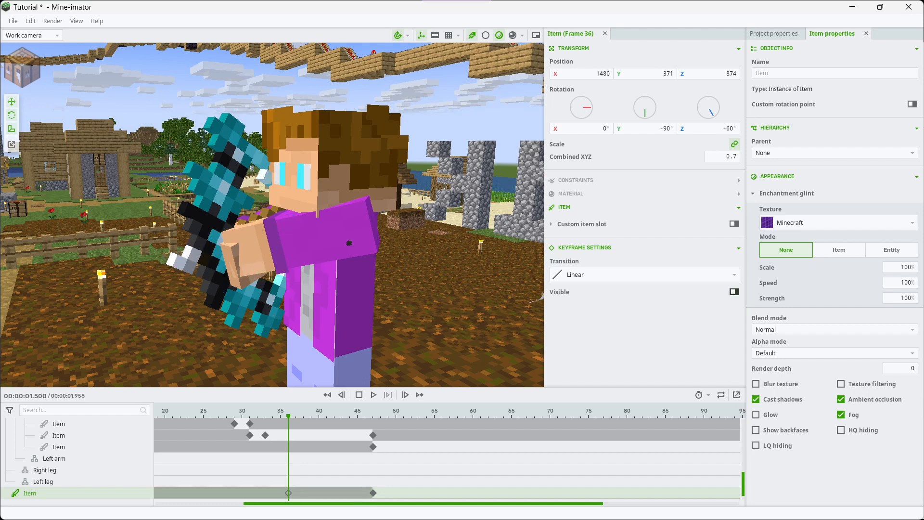
click(373, 493)
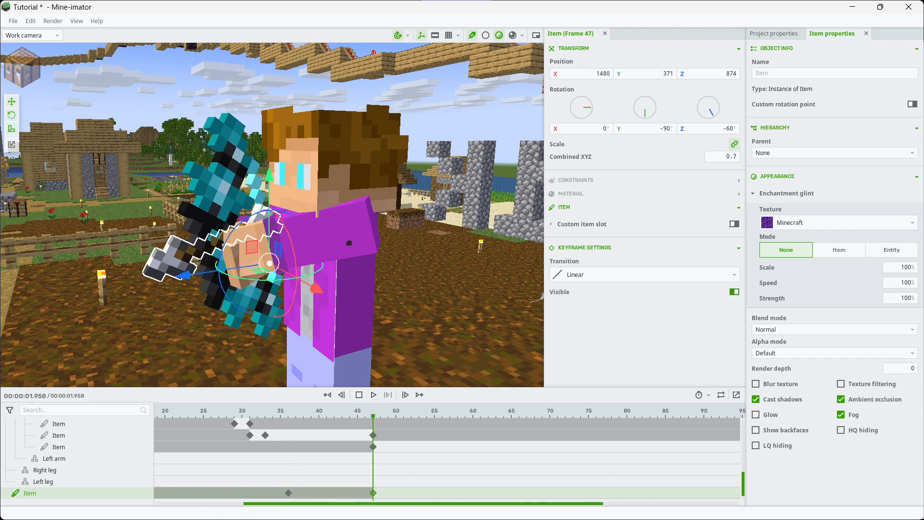
click(288, 493)
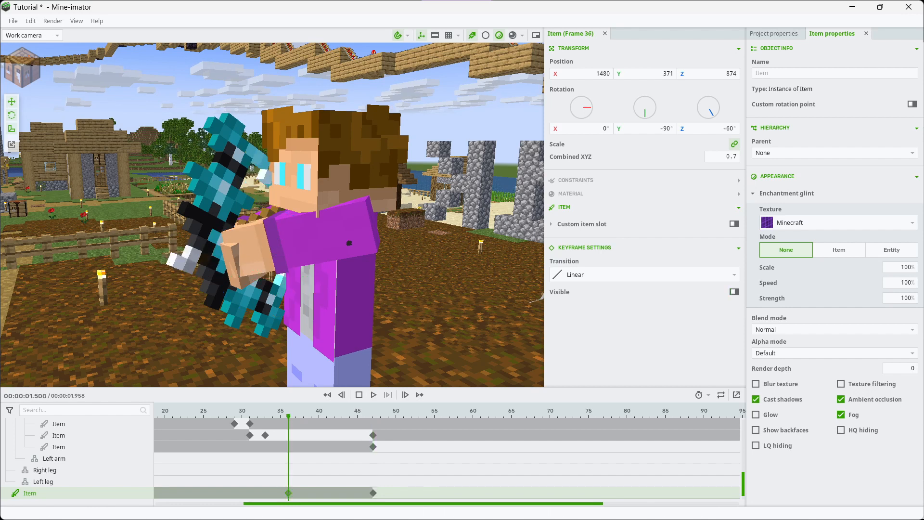
click(373, 492)
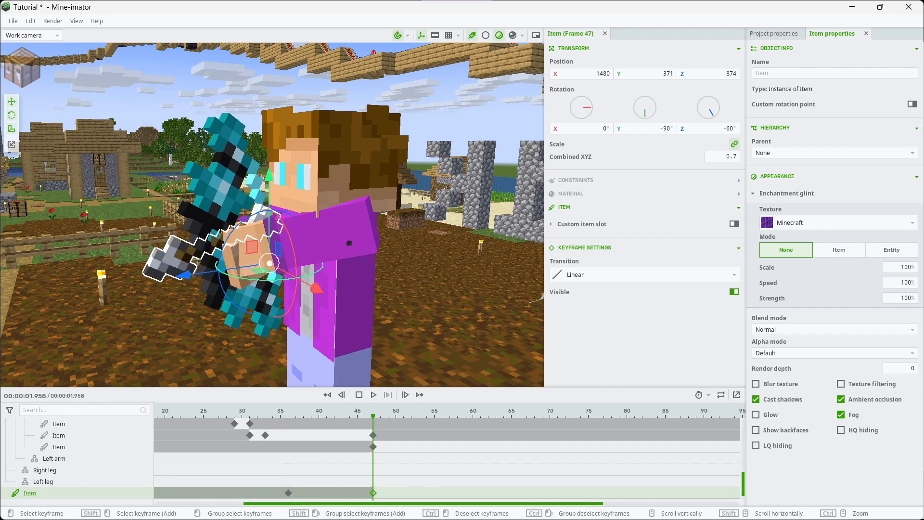
Check the bow and arrow keyframes around frame 47 and play back the release from frame 34
click(350, 493)
click(434, 469)
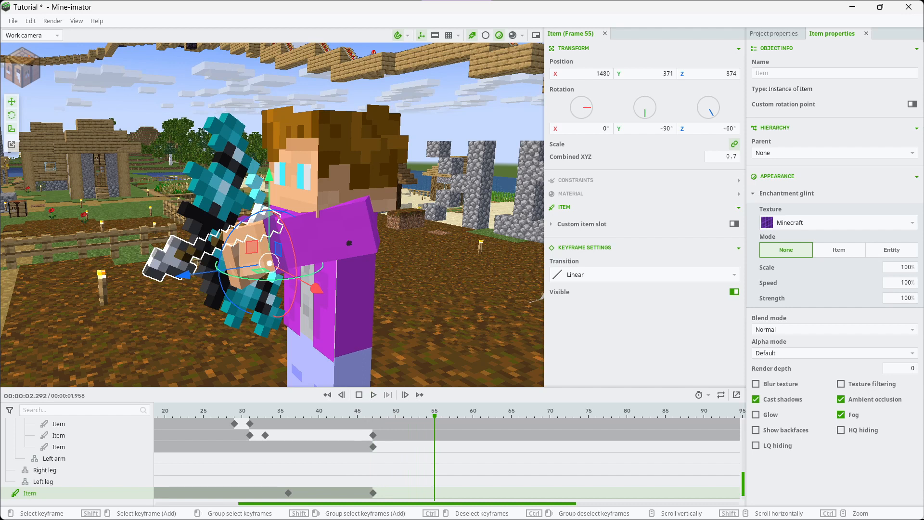
click(373, 434)
click(373, 447)
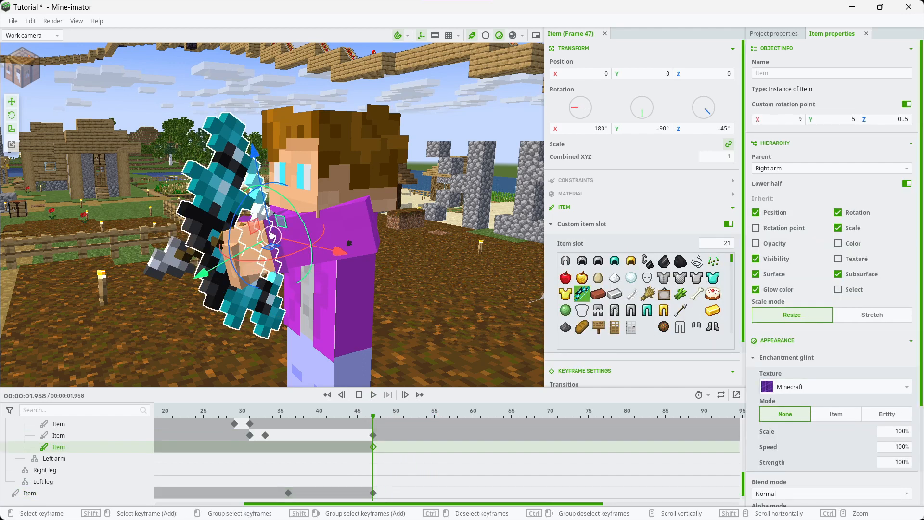
click(373, 493)
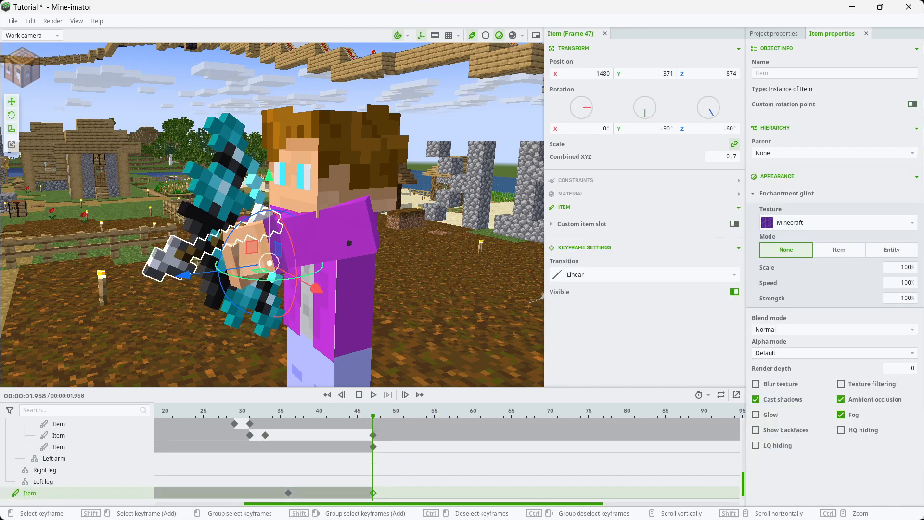
click(273, 469)
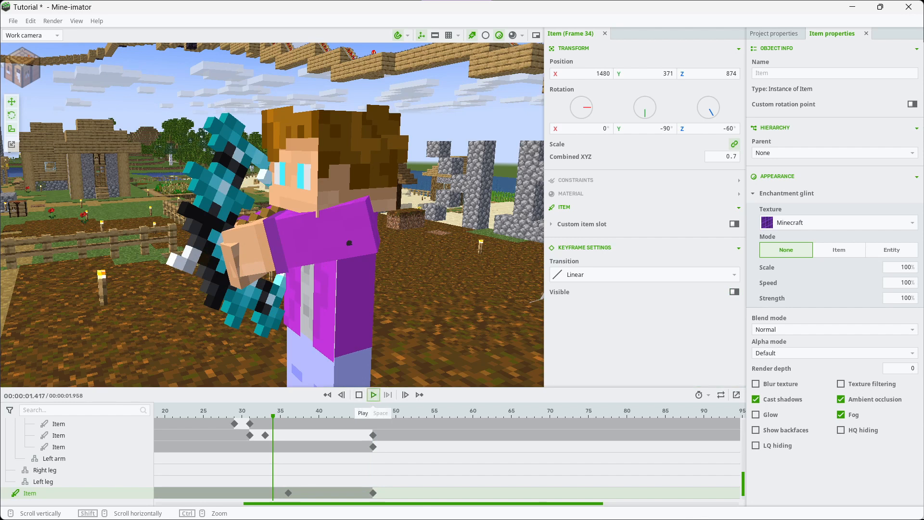
click(373, 394)
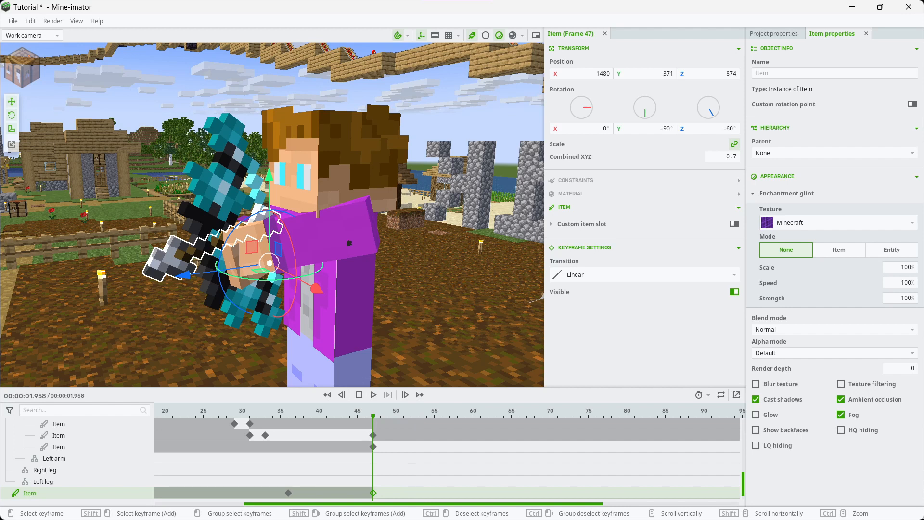
Add an arrow keyframe at frame 53 with the arrow moved forward to Z 884
click(419, 470)
right_drag(356, 269, 275, 293)
key(s)
drag(394, 204, 318, 198)
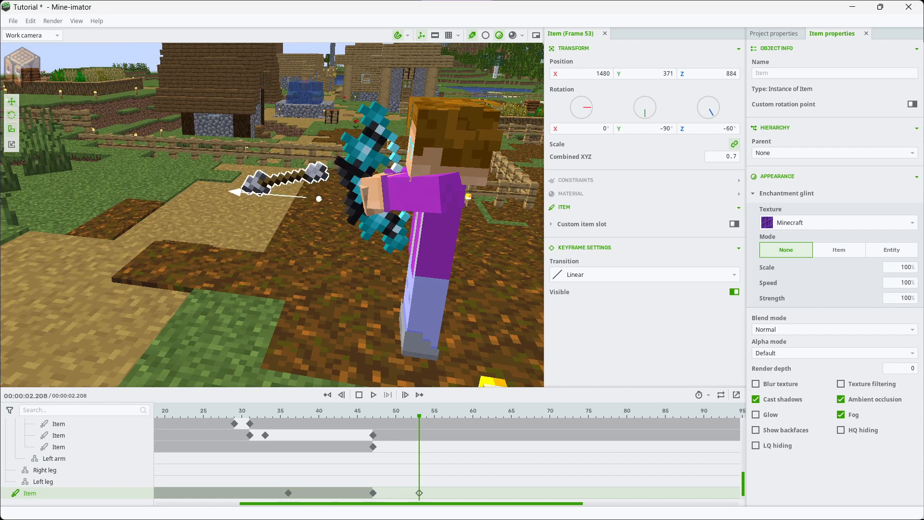
Preview the arrow's flight and move its frame 53 keyframe to frame 50
click(350, 462)
click(373, 395)
click(374, 395)
drag(419, 493, 396, 493)
Add a frame 52 arrow keyframe with a Z rotation of -135° and the arrow lowered to Y 361
click(426, 474)
click(412, 473)
drag(283, 160, 267, 200)
drag(320, 127, 319, 165)
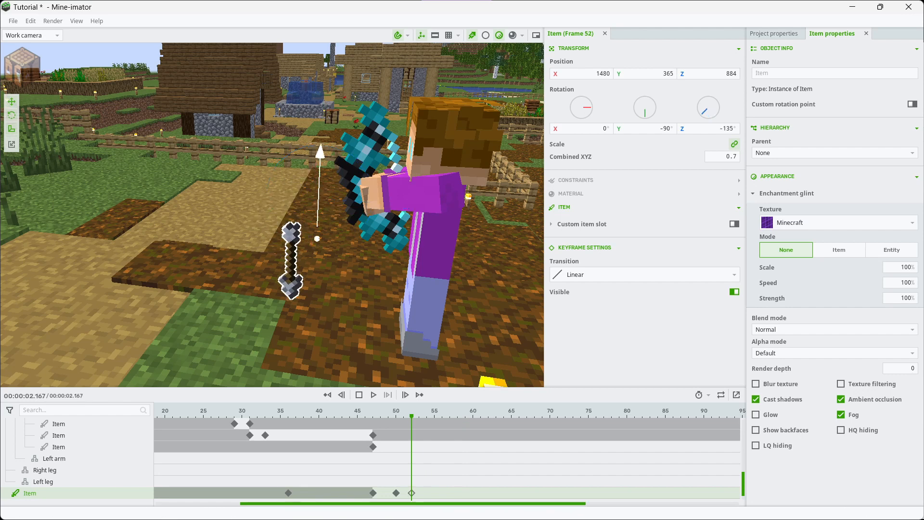
Play back the release from frame 46 and inspect the arrow's frame 50 keyframe
click(327, 293)
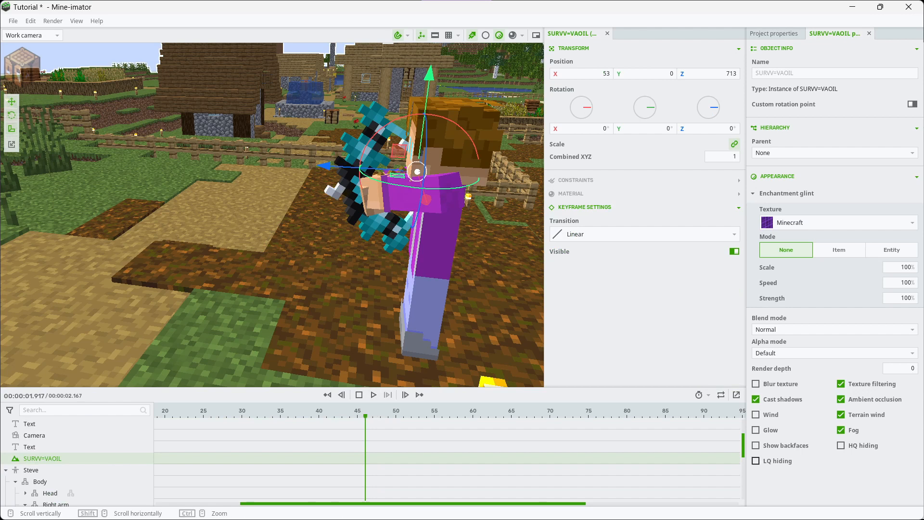
click(370, 153)
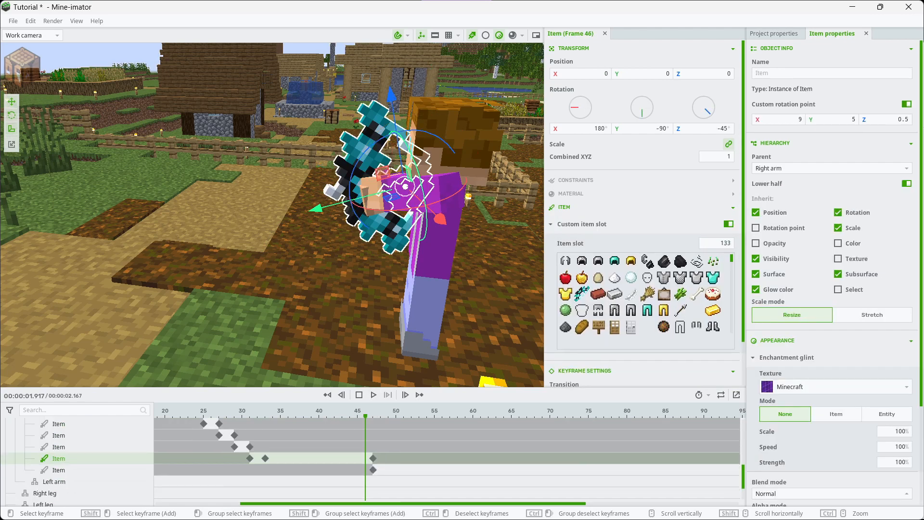
drag(742, 479, 741, 493)
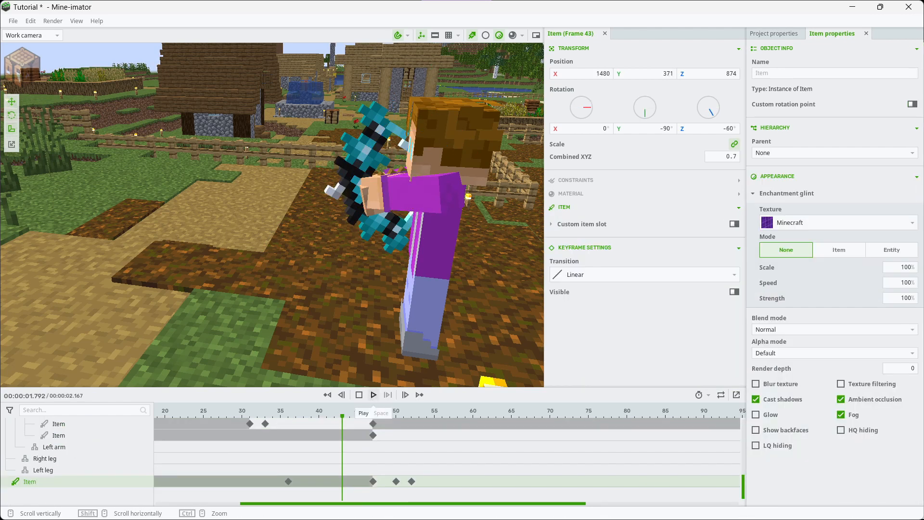
click(373, 395)
click(374, 395)
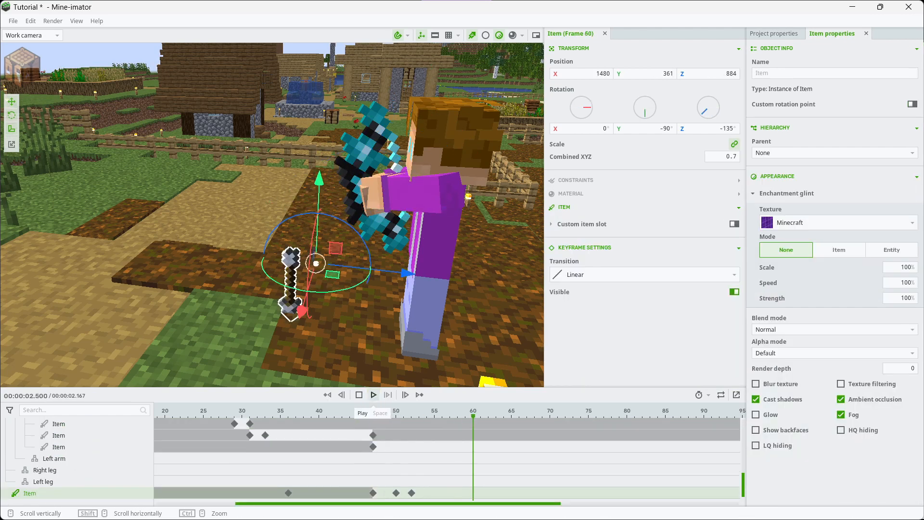
click(396, 493)
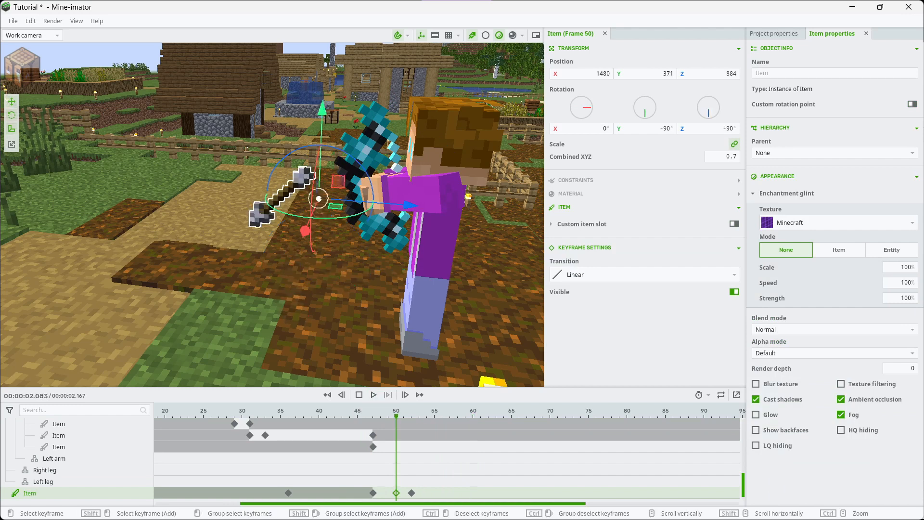
Move the arrow at frame 52 forward to Z 889 and play back the flight
click(411, 492)
drag(406, 273, 373, 269)
click(373, 395)
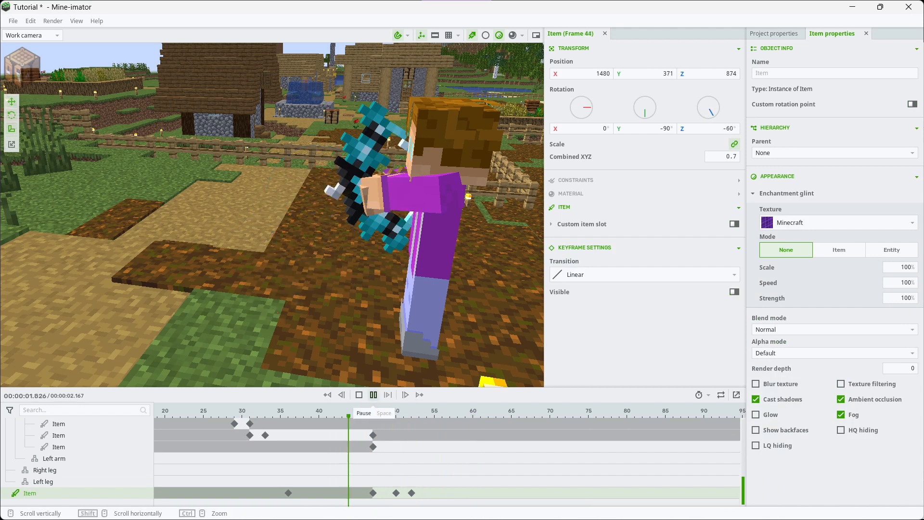
click(373, 395)
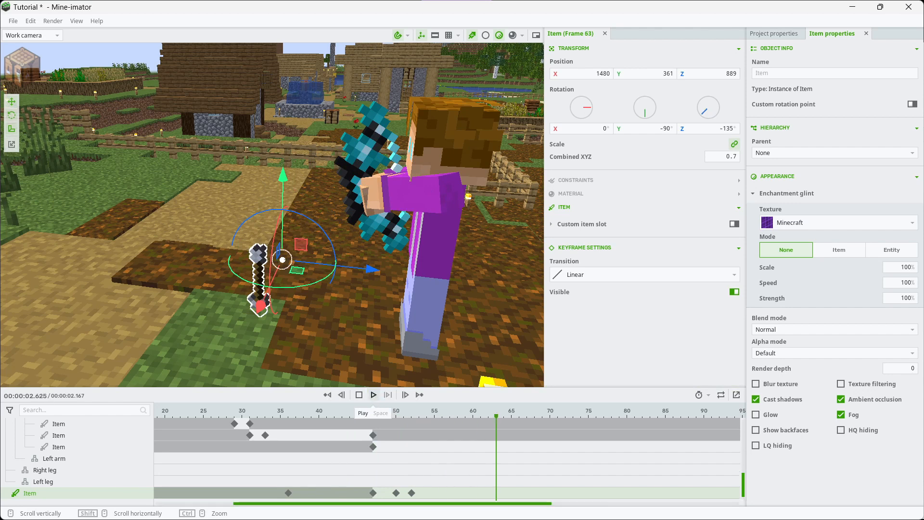
Tilt the arrow further downward and lower it slightly at its frame 50 keyframe
click(411, 493)
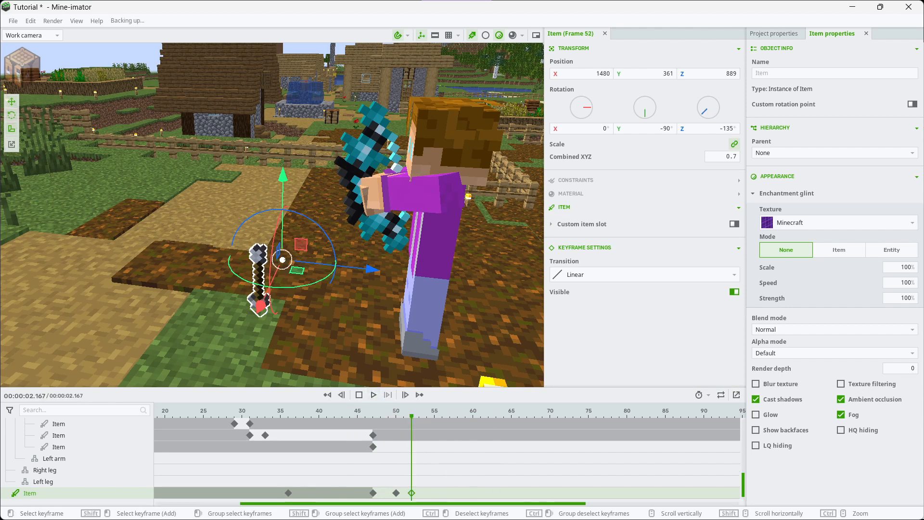
click(396, 493)
drag(373, 191, 366, 220)
drag(321, 107, 321, 121)
Move the arrow at frame 52 to Y 359 and Z 922 and shift that keyframe to frame 55
click(411, 493)
drag(370, 269, 174, 247)
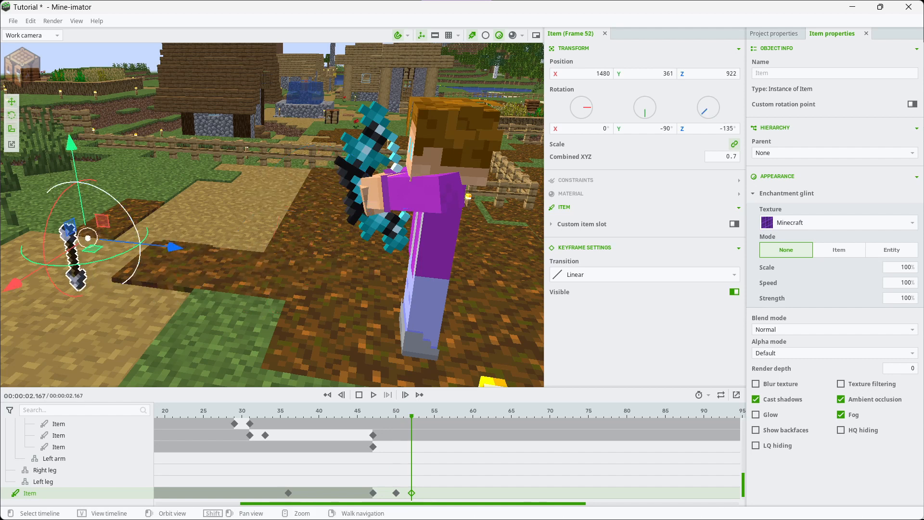
drag(72, 144, 73, 155)
click(480, 493)
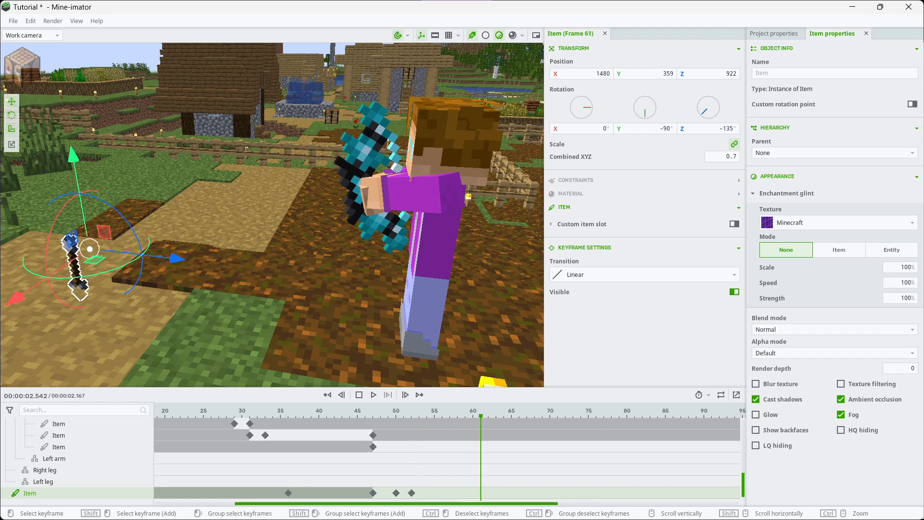
drag(412, 493, 434, 493)
Play back the arrow's flight from frame 46 and the whole bow animation from frame 0
click(357, 493)
click(365, 492)
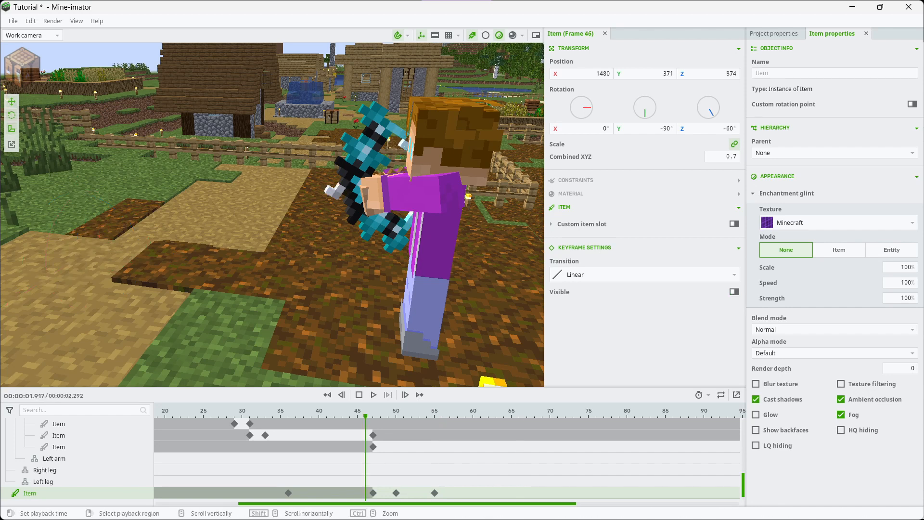
click(373, 395)
click(373, 395)
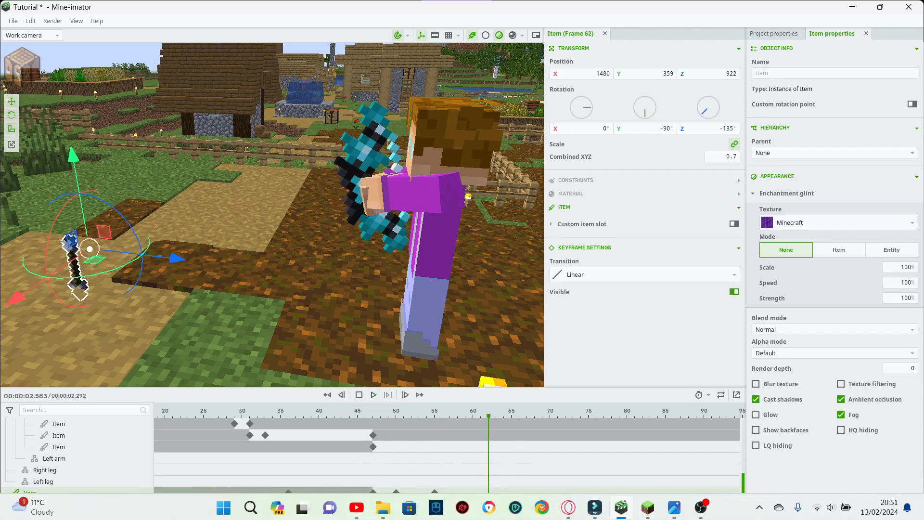
drag(391, 503, 309, 503)
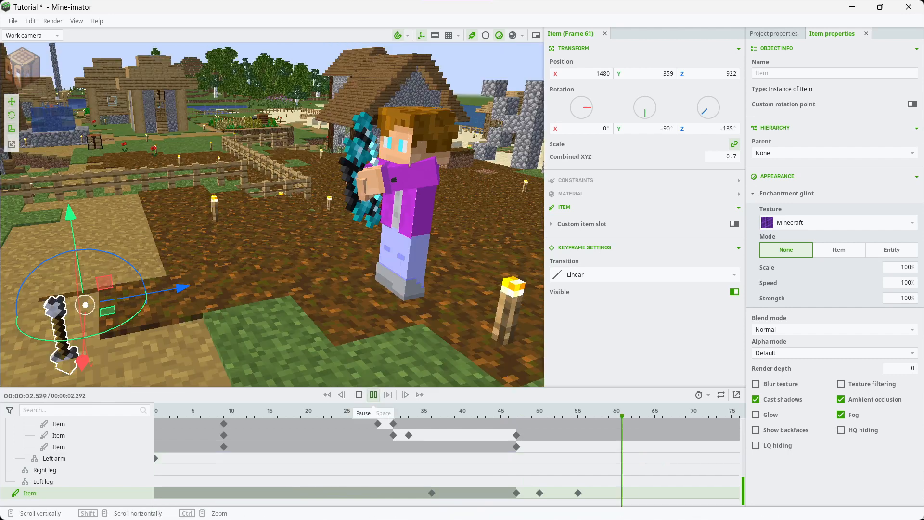
click(373, 395)
click(359, 395)
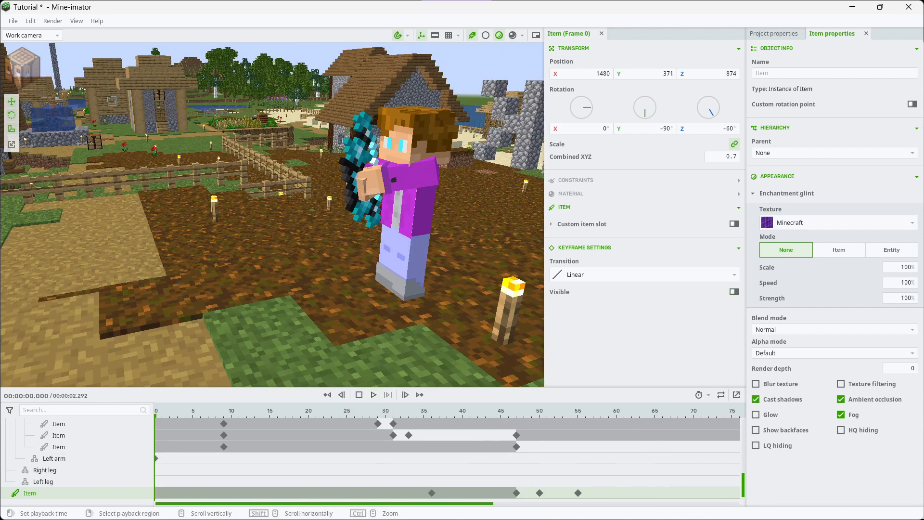
click(374, 395)
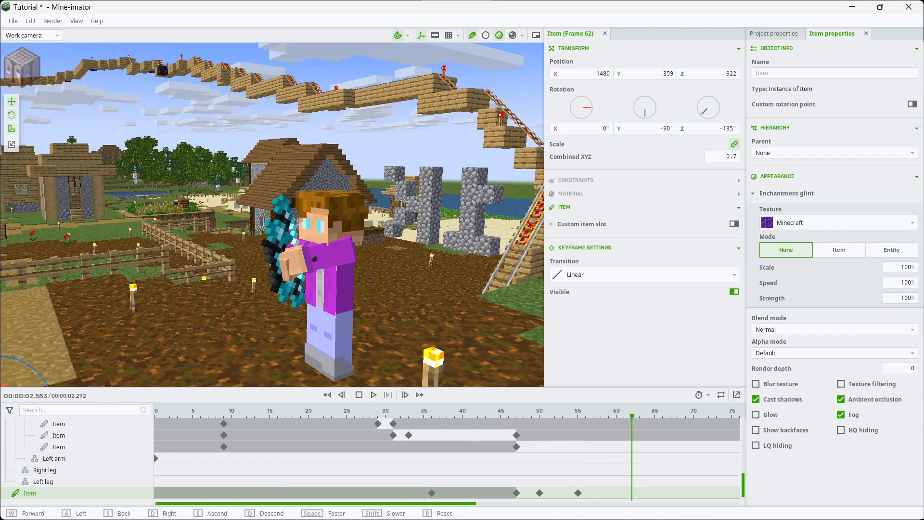
Frame the character and bow close up from the front and create a camera at that view
right_drag(272, 192, 231, 207)
click(289, 145)
key(w)
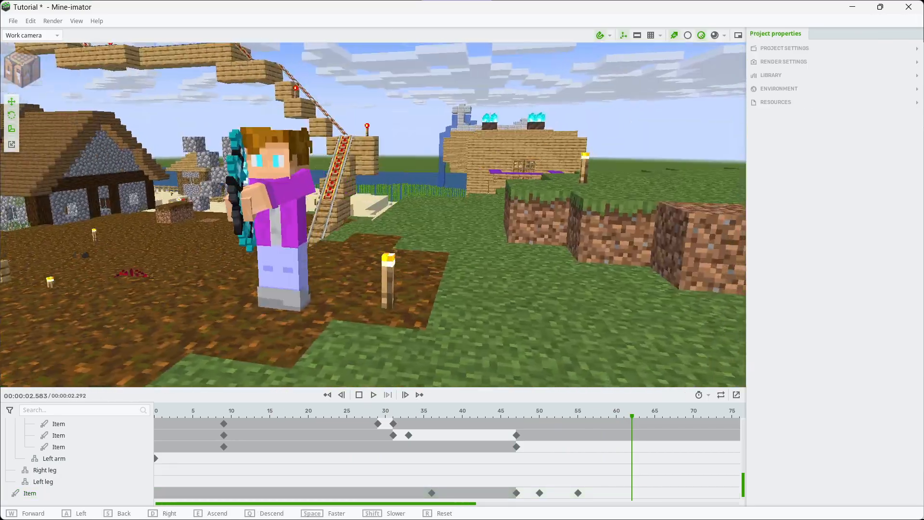
key(s)
mouse_move(373, 215)
right_down()
mouse_move(358, 214)
mouse_move(376, 210)
mouse_move(383, 221)
right_up()
key(w)
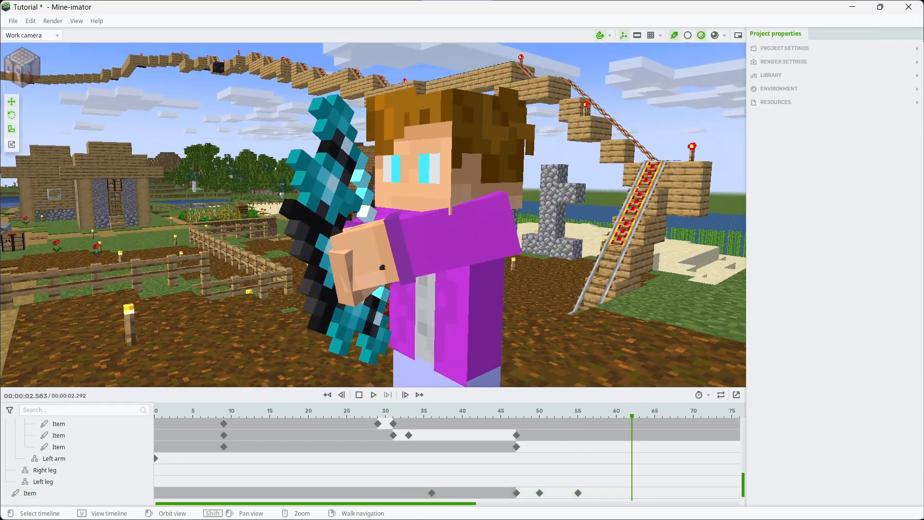
click(23, 66)
click(78, 225)
Move the camera closer to the character at about X 1497, Y 378, Z 887 and place its keyframe at frame 0
key(s)
right_drag(96, 225, 72, 255)
right_drag(185, 214, 187, 206)
click(213, 215)
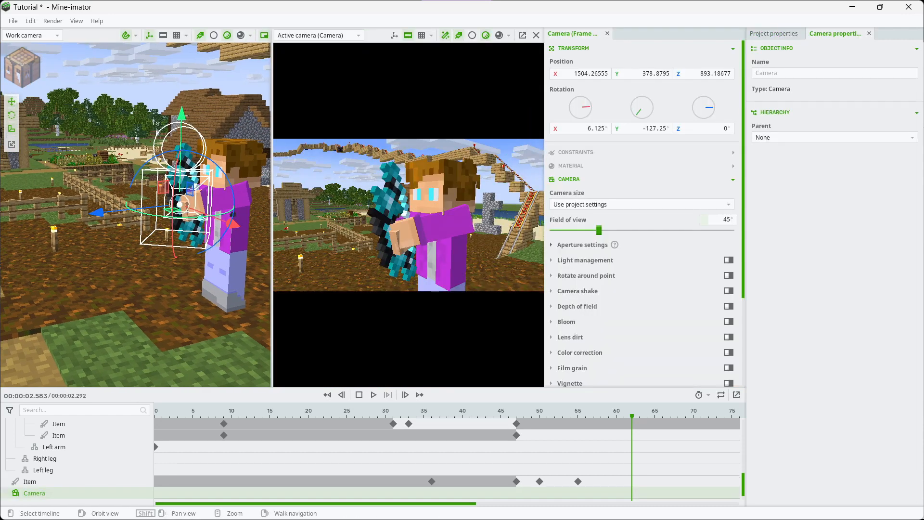
right_drag(409, 215, 413, 207)
key(w)
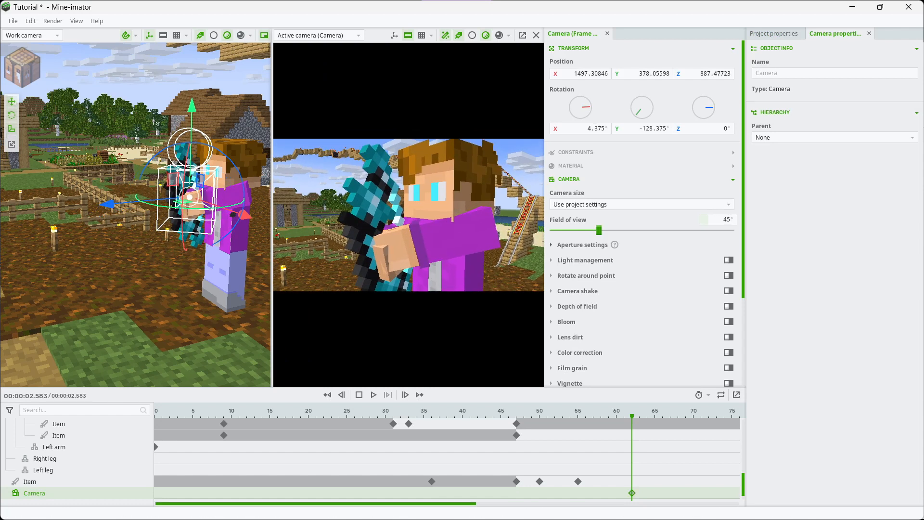
drag(609, 492, 162, 481)
Paste the camera keyframe at frame 38 and add one at frame 39 at about X 1519, Y 384, Z 870 facing the arrow's landing spot
click(373, 394)
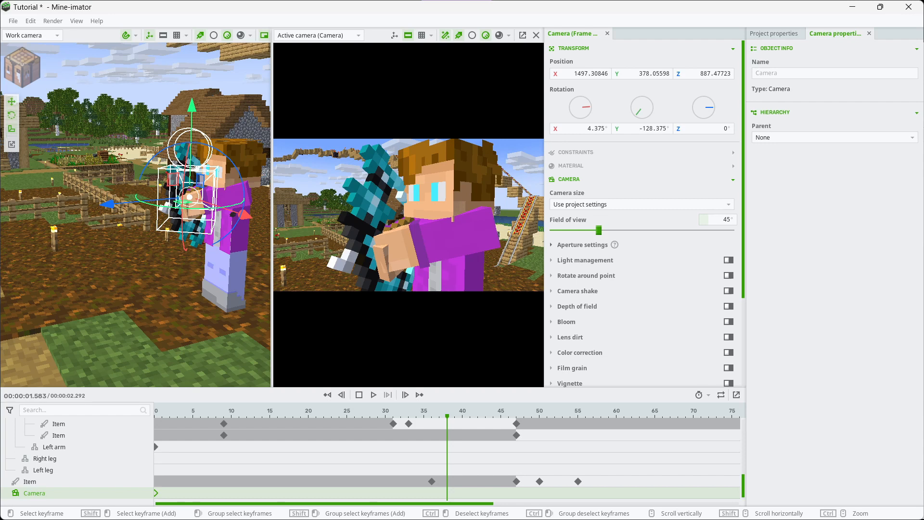
key(ctrl+v)
click(455, 493)
right_drag(409, 216, 210, 242)
key(s)
key(d)
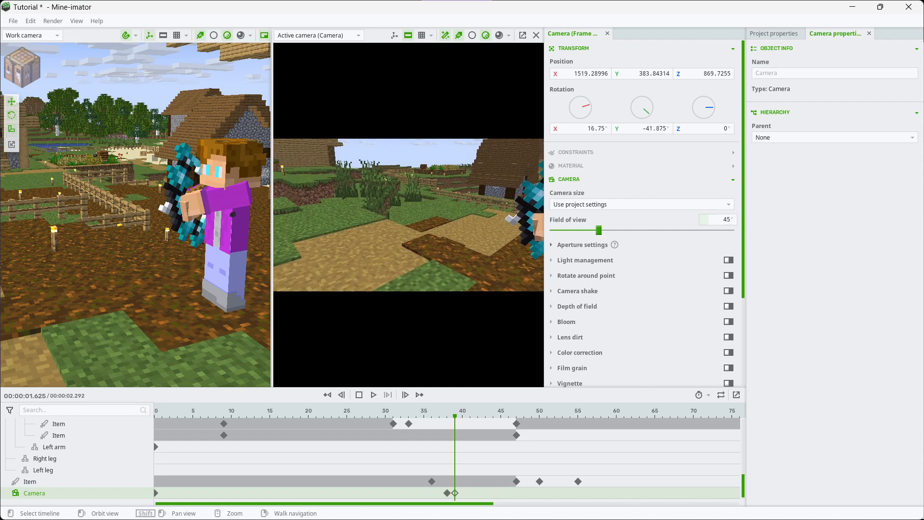
Play back the sequence from frame 0 through the active camera to review the camera cut
click(156, 493)
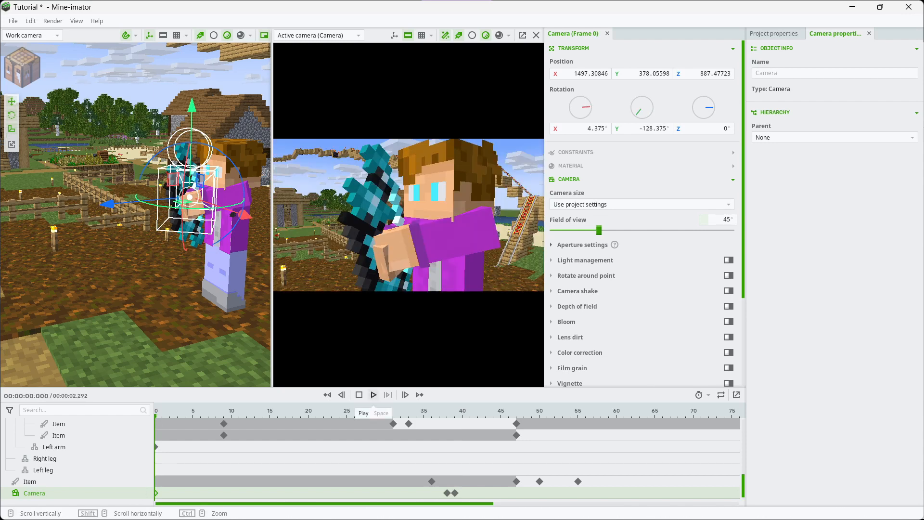
click(373, 395)
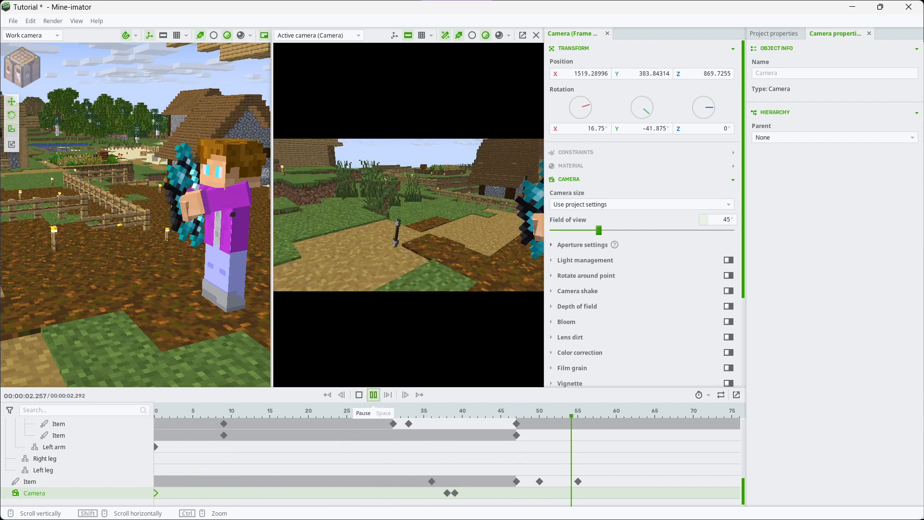
click(373, 395)
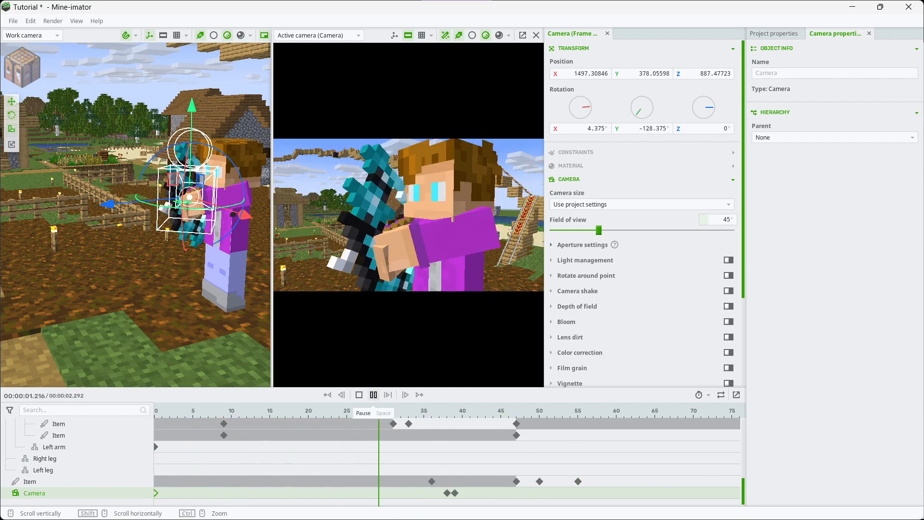
click(155, 412)
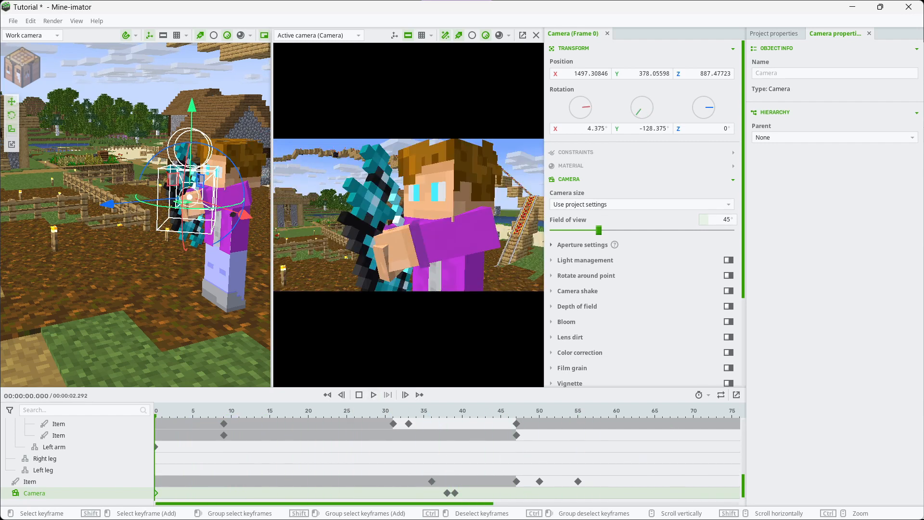
click(373, 395)
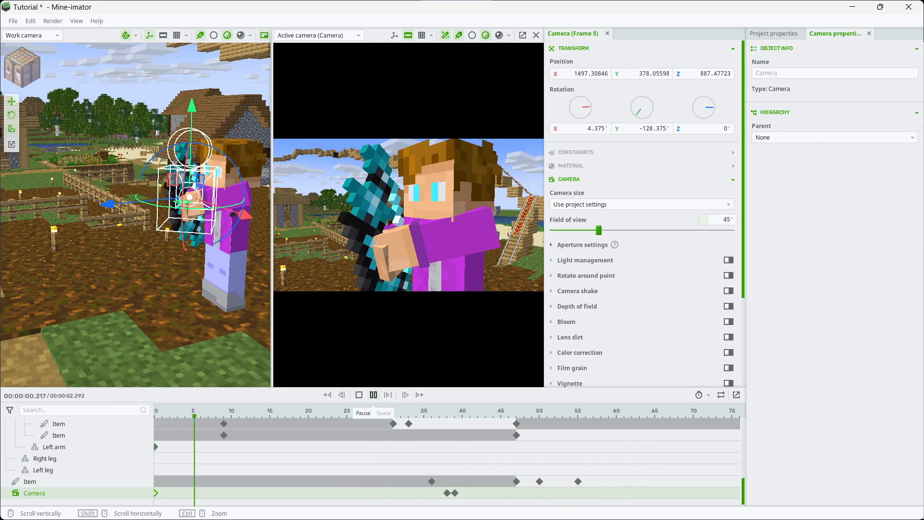
click(373, 394)
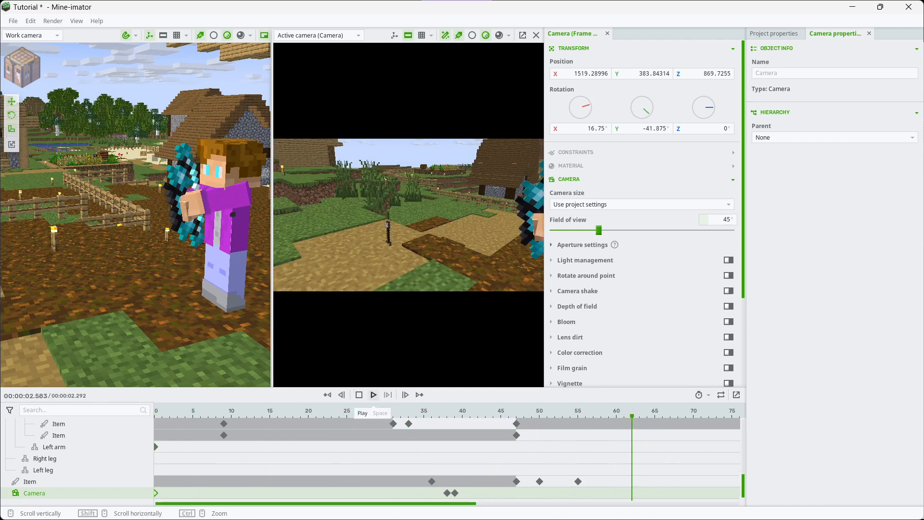
Shift the last two camera keyframes to frames 37 and 38 and play back the sequence from frame 0
drag(454, 493, 447, 492)
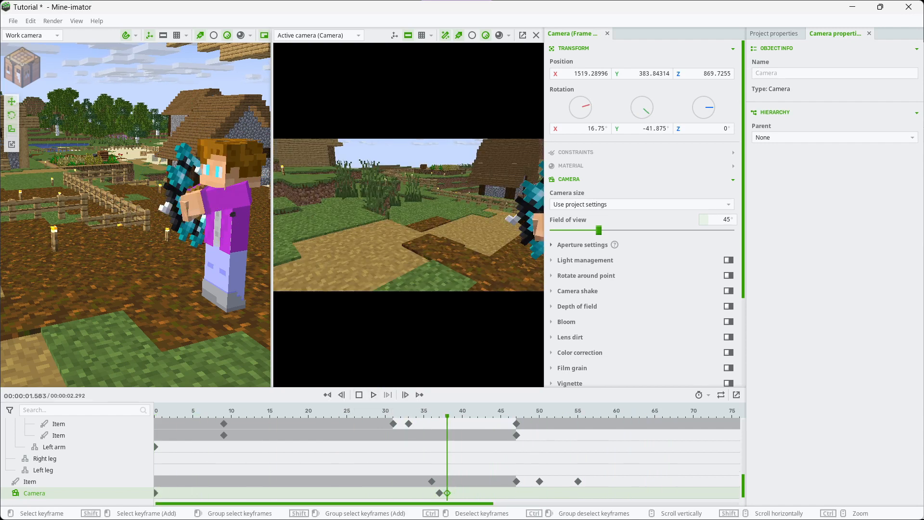
click(155, 412)
click(374, 395)
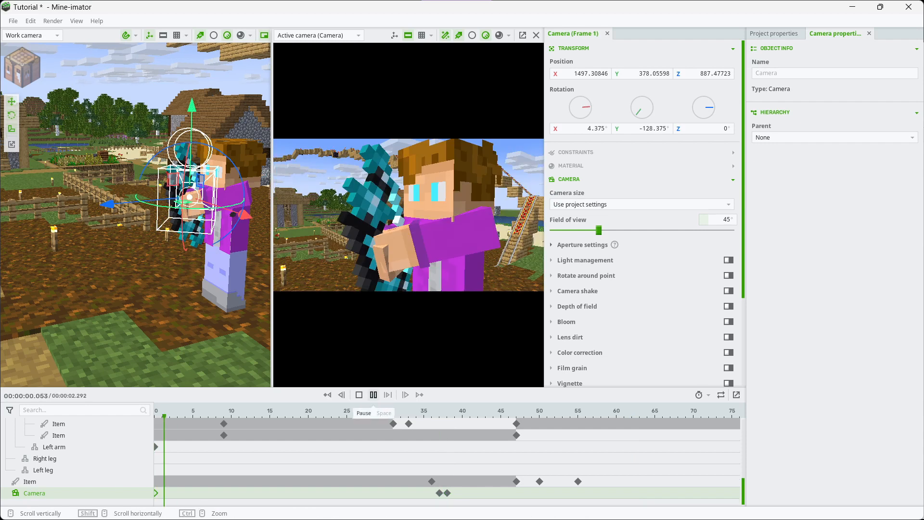
click(373, 395)
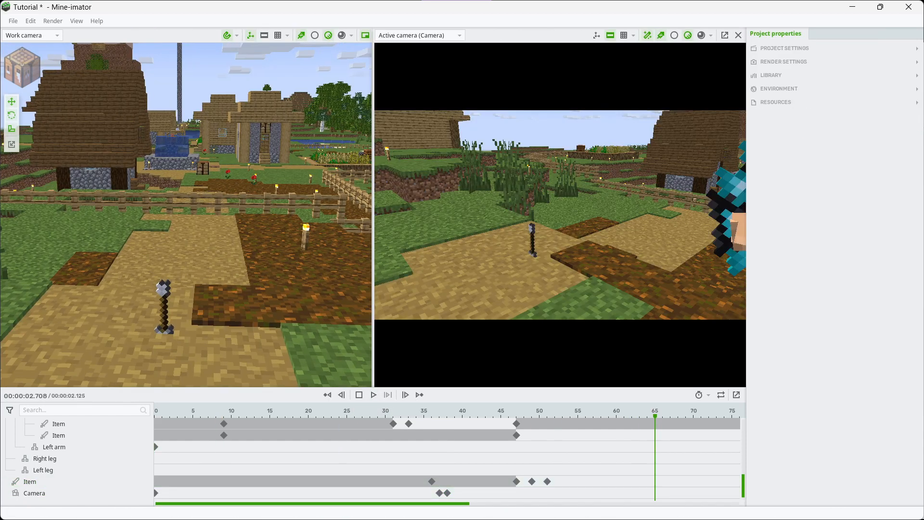
Close the active camera view and view the landed arrow together with the character
click(738, 35)
right_drag(568, 164, 461, 177)
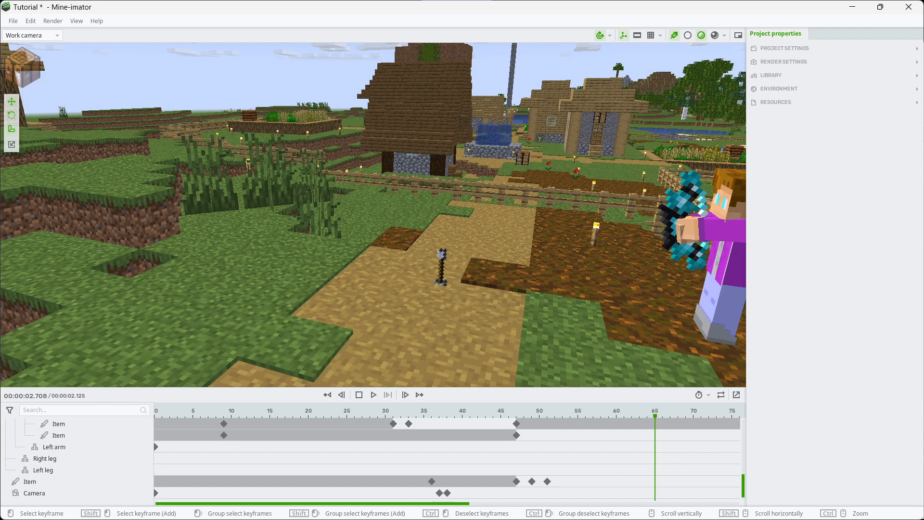
Return to frame 0 and select the Villager model for a new character
click(156, 482)
click(307, 240)
right_drag(308, 240, 347, 255)
click(22, 67)
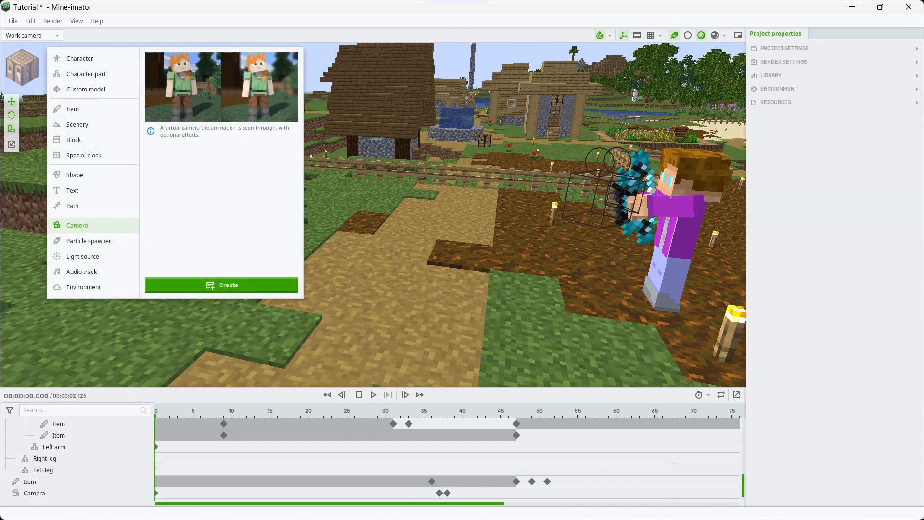
click(80, 58)
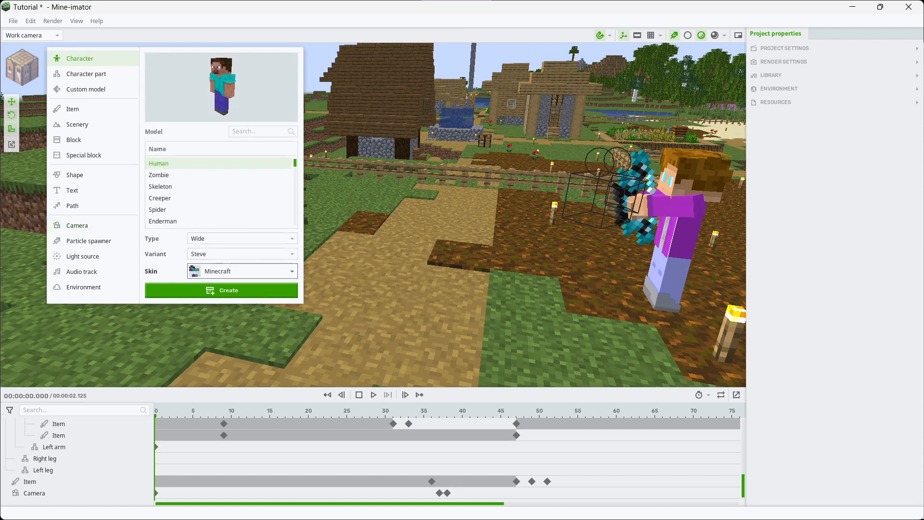
click(257, 131)
text(vill)
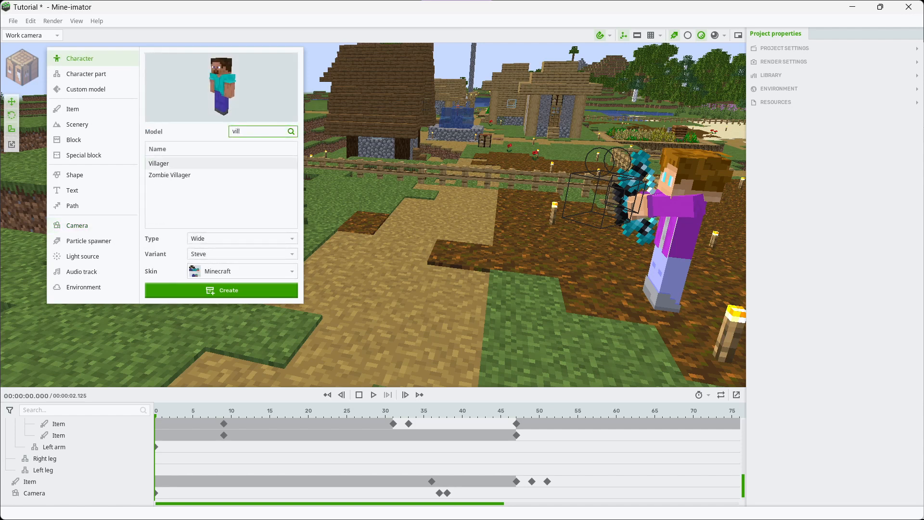
click(222, 163)
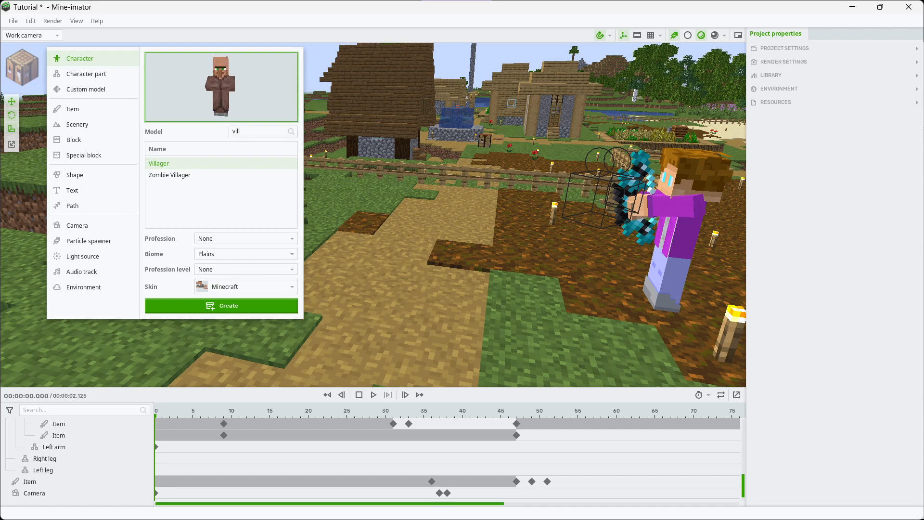
Set the villager's profession to Nitwit and its biome to Jungle, and create it
click(243, 238)
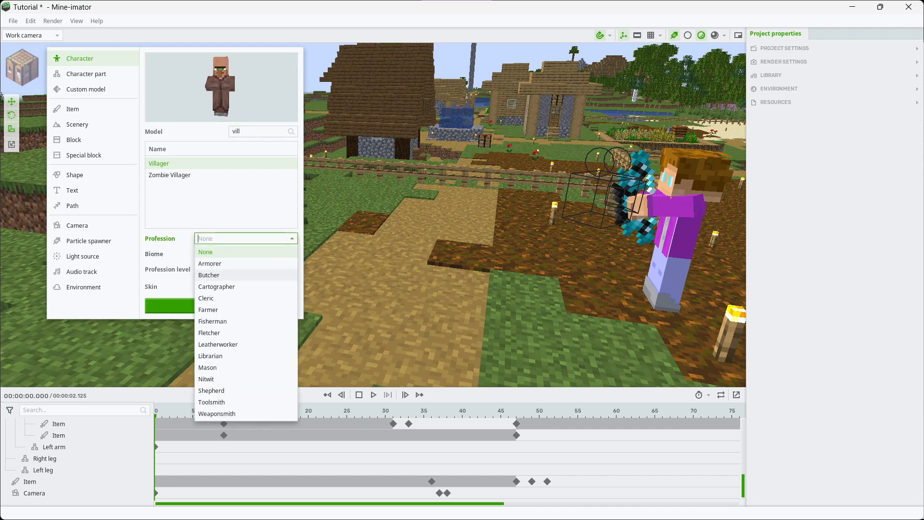
click(208, 275)
click(243, 238)
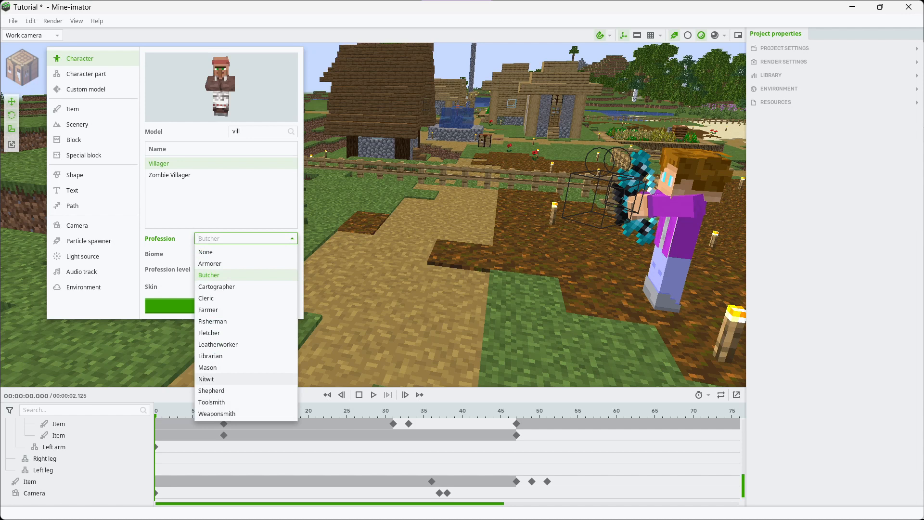
click(212, 379)
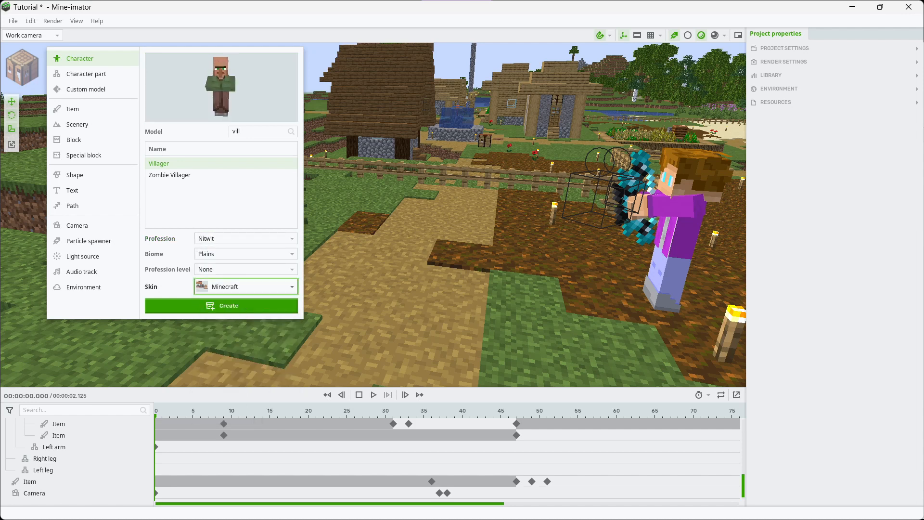
click(243, 253)
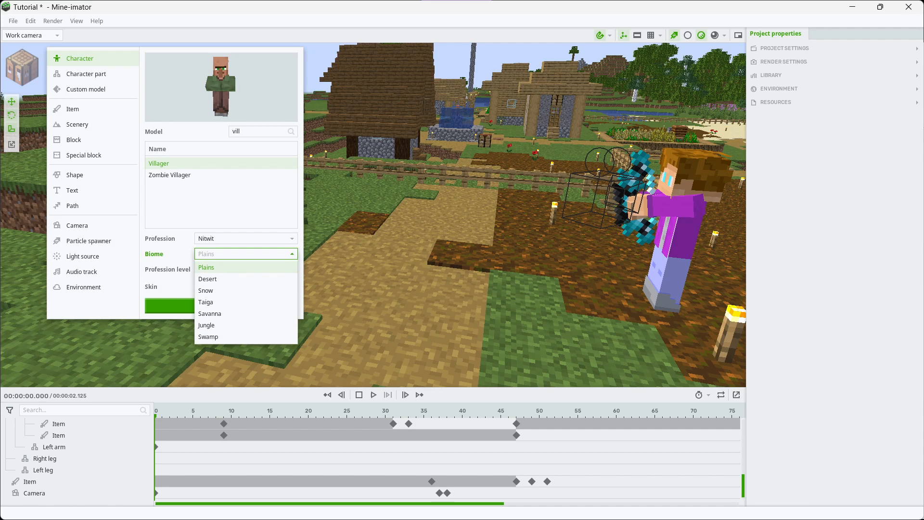
click(207, 325)
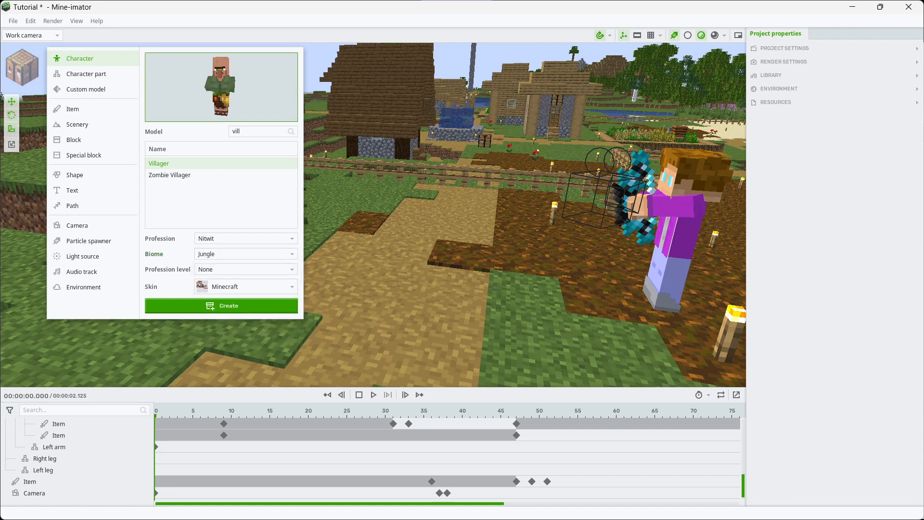
click(222, 306)
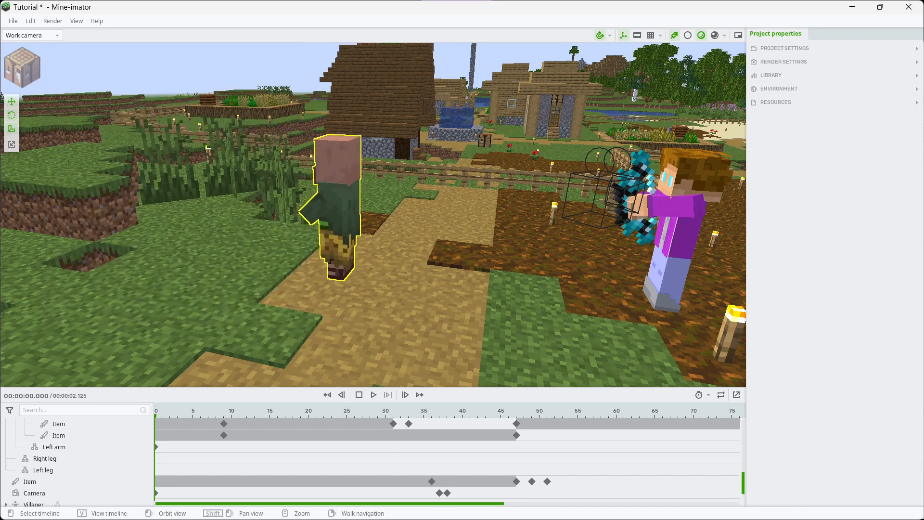
Place the villager by the landing spot at X 1468, Y 352, Z 957, rotated 120° about Y, and play the sequence
drag(316, 234, 264, 221)
click(373, 395)
click(373, 394)
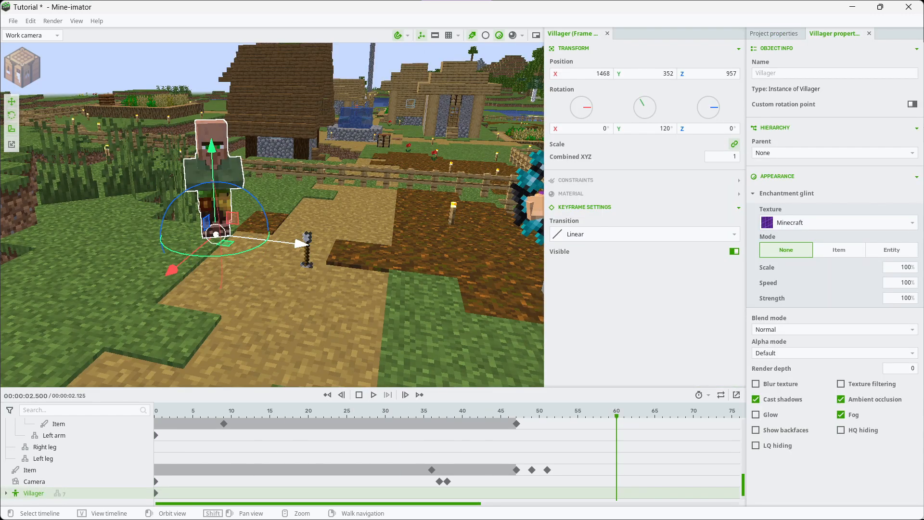
Shift the villager's frame 0 position to Y 351, Z 944 and play back to compare it with the landed arrow
click(156, 492)
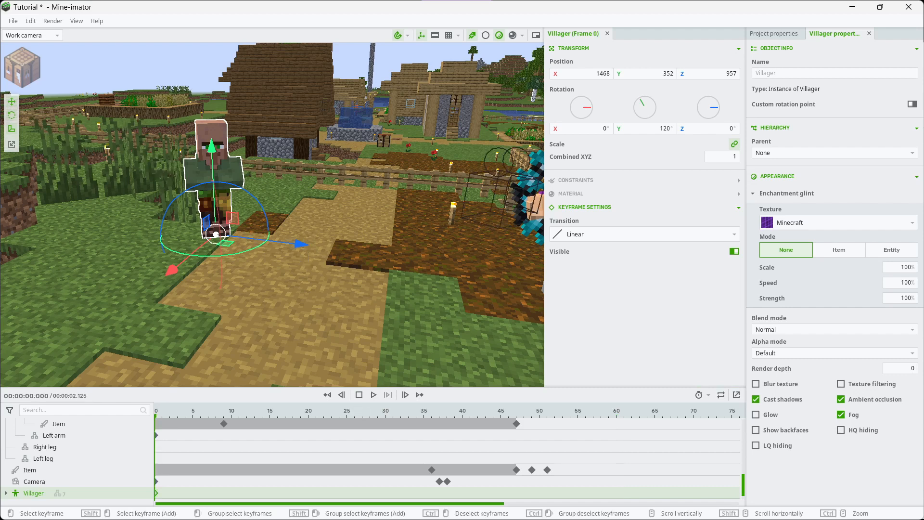
drag(299, 243, 340, 249)
drag(254, 193, 255, 198)
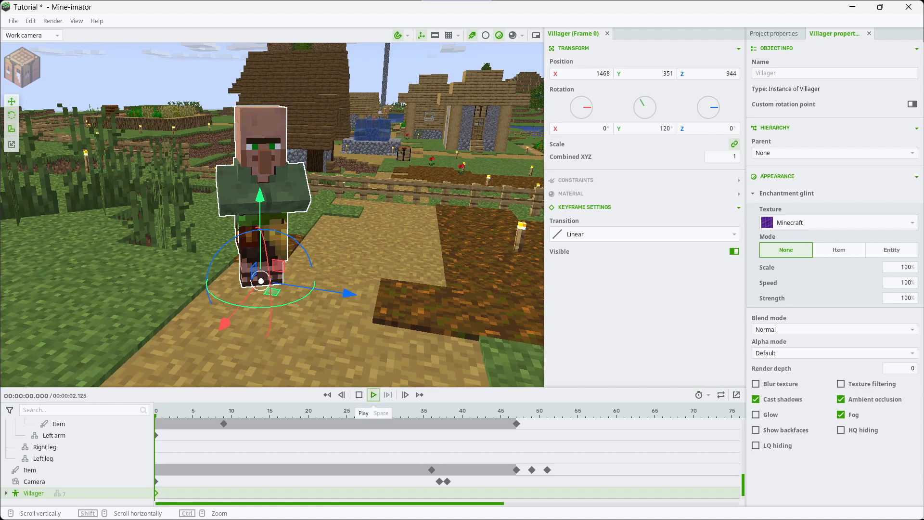
click(373, 395)
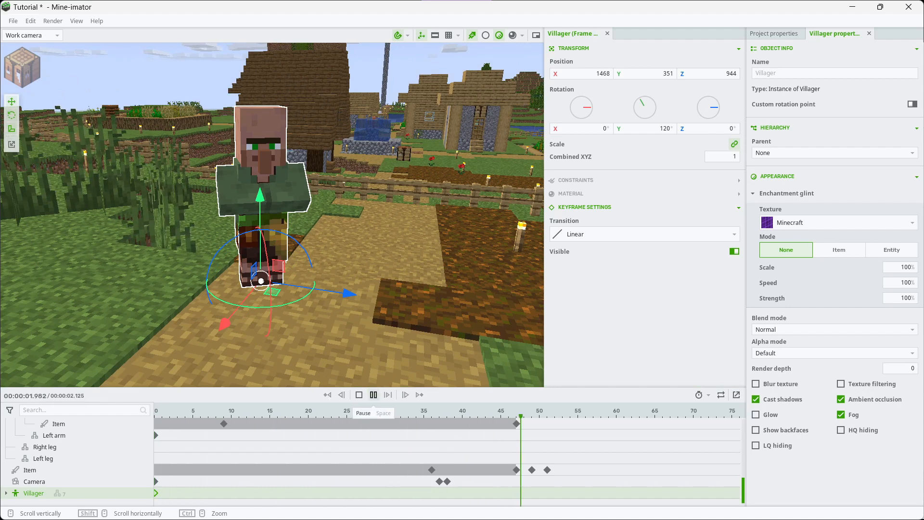
click(374, 395)
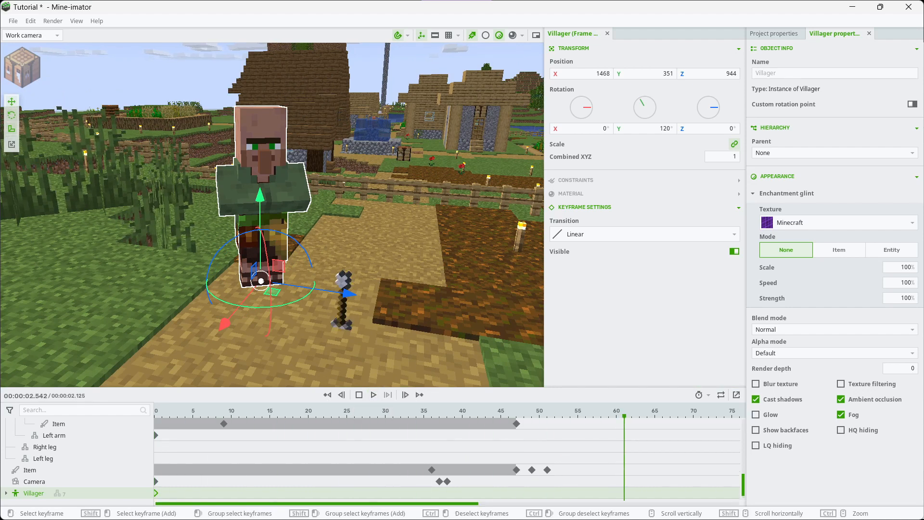
Add keyframes for the villager and its body at frame 61
key(s)
right_drag(288, 221, 346, 227)
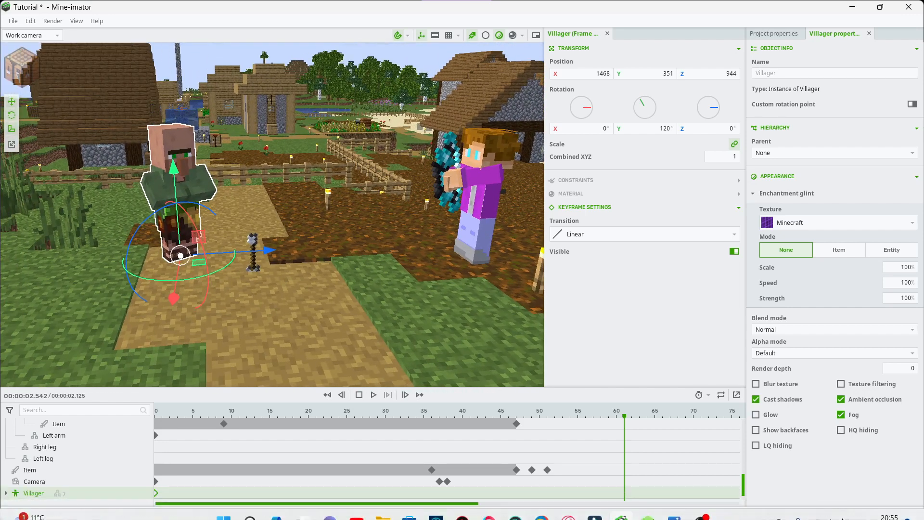
key(ctrl+v)
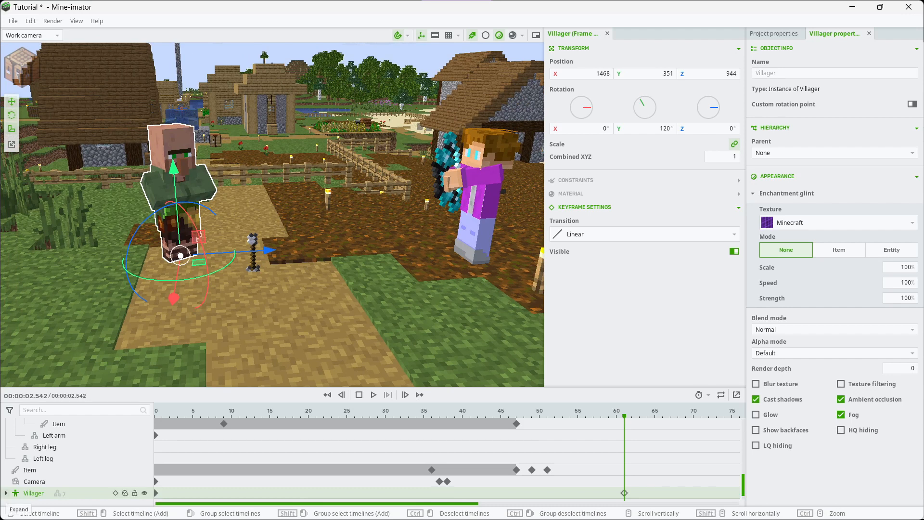
scroll(448, 461, down, 2)
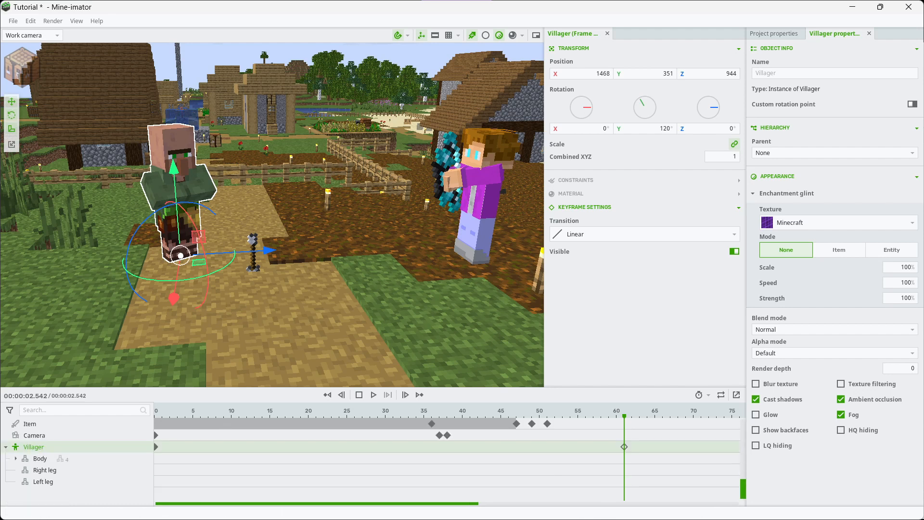
click(40, 458)
key(ctrl+v)
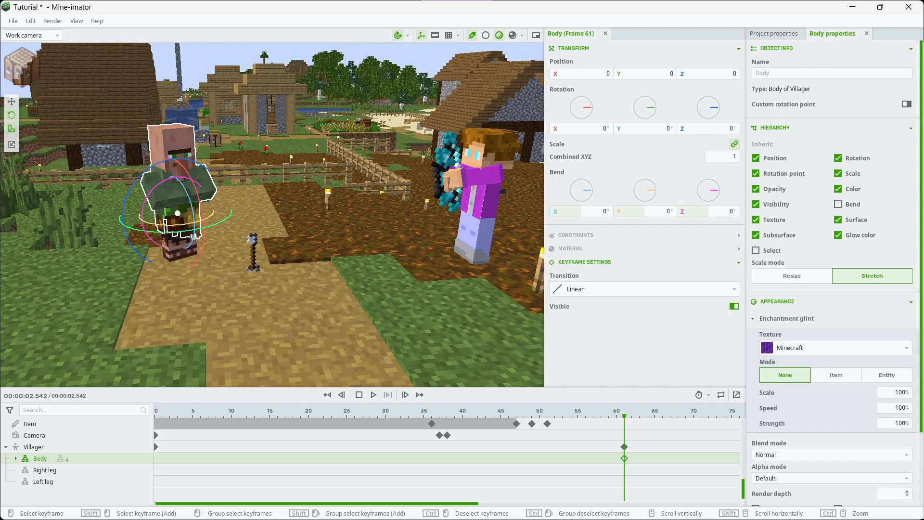
At frame 70, bend the villager's body forward over the arrow and rotate its arms to −45° about X
click(693, 452)
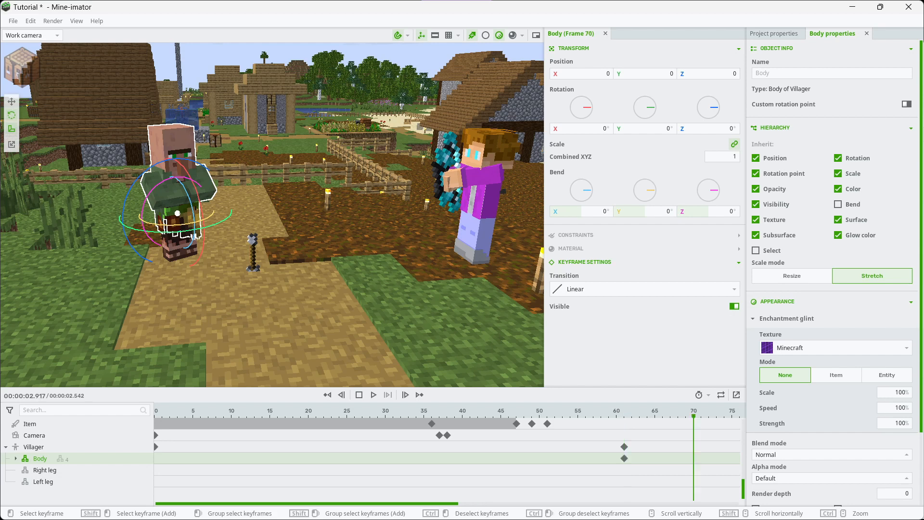
key(w)
mouse_move(272, 215)
right_down()
mouse_move(207, 192)
mouse_move(260, 216)
right_up()
drag(264, 213, 276, 255)
click(261, 261)
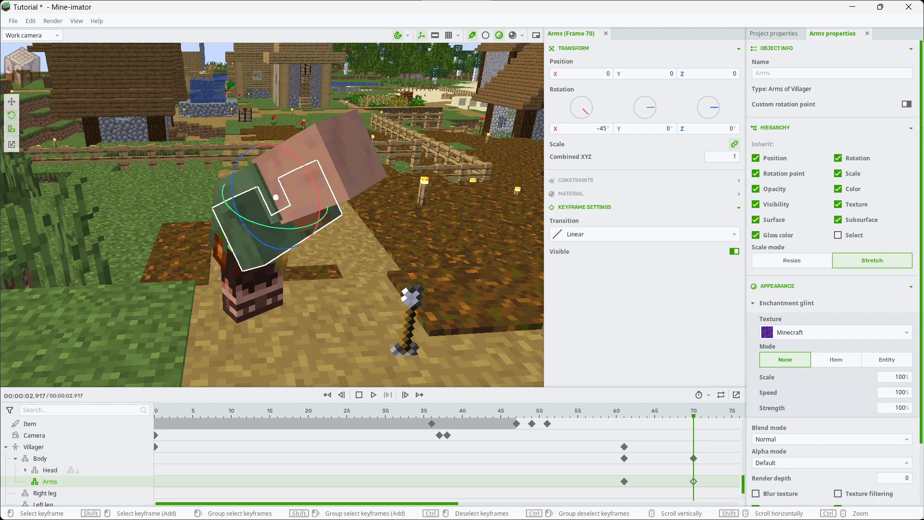
Shift the villager's last body and arms keyframes to frame 66 and play back the bend
click(373, 394)
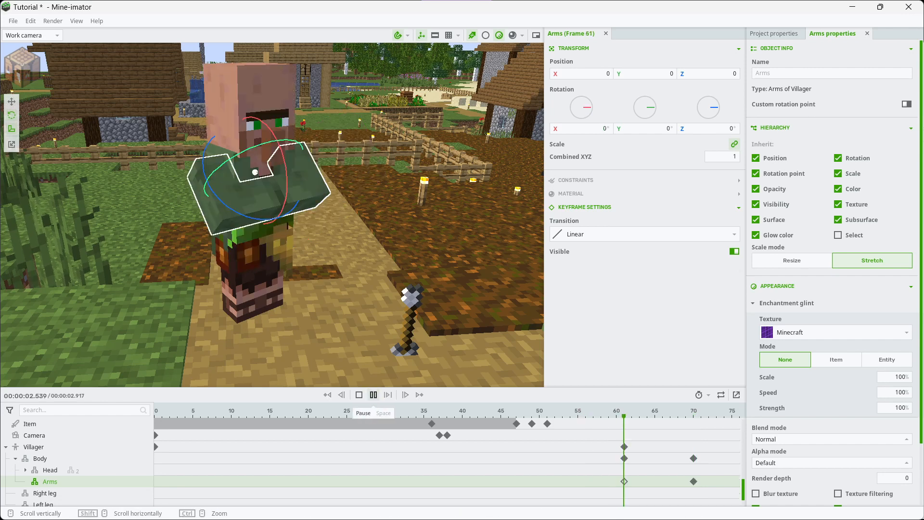
click(374, 395)
drag(693, 458, 663, 481)
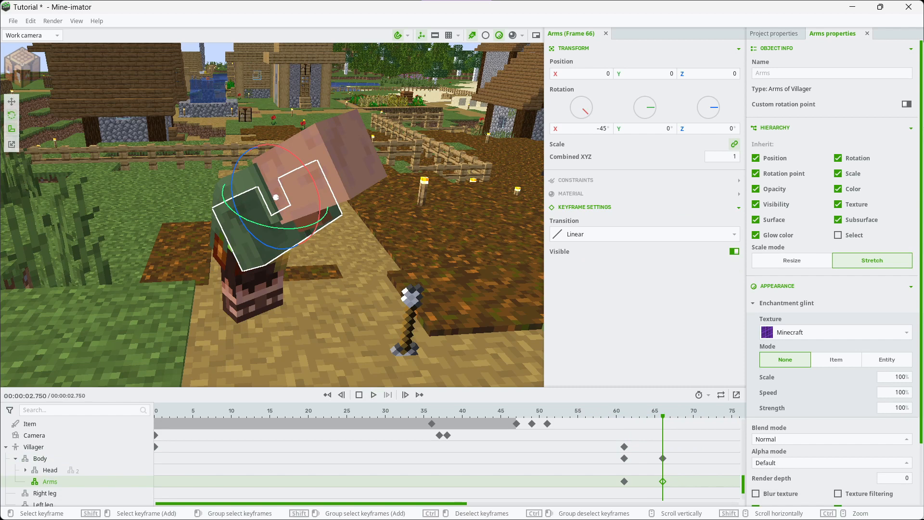
click(373, 394)
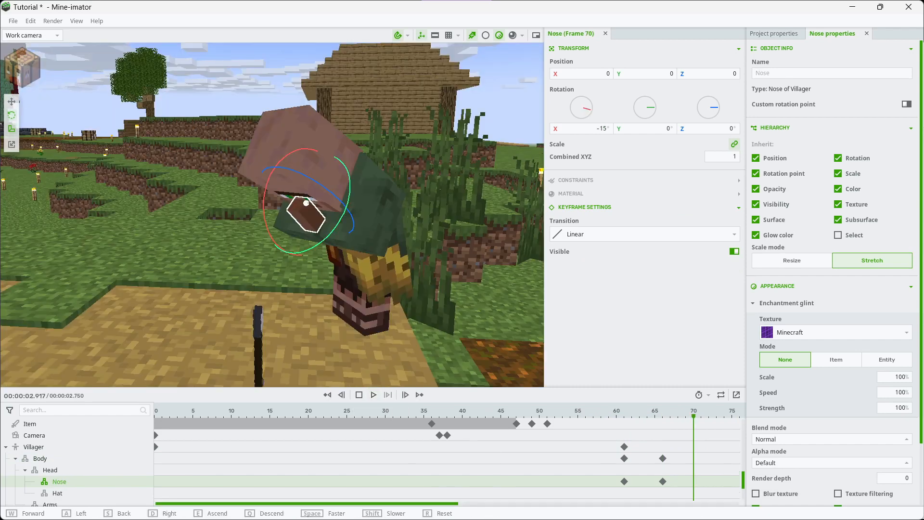
Show the active camera view and keyframe the villager's head at frame 101 with rotation X −45°, Y 30°
right_drag(271, 214, 298, 179)
key(s)
click(373, 394)
click(374, 394)
click(340, 411)
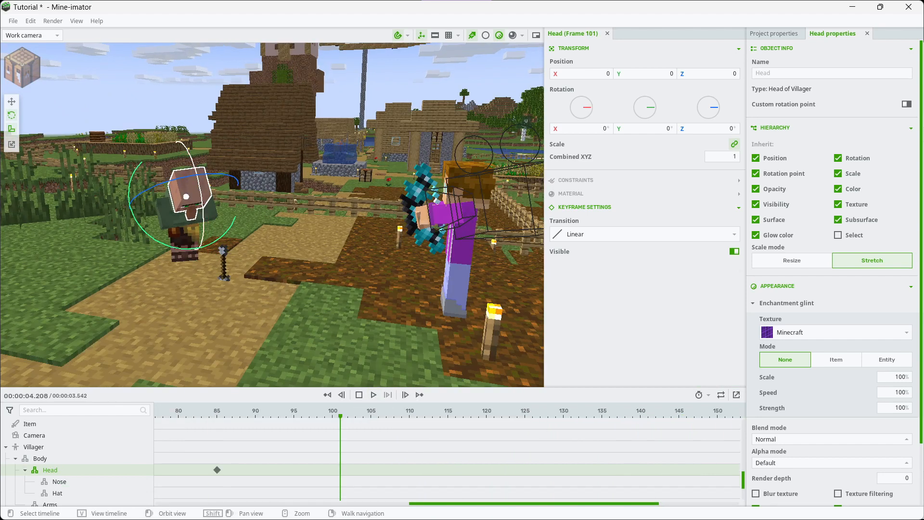
drag(202, 212, 195, 171)
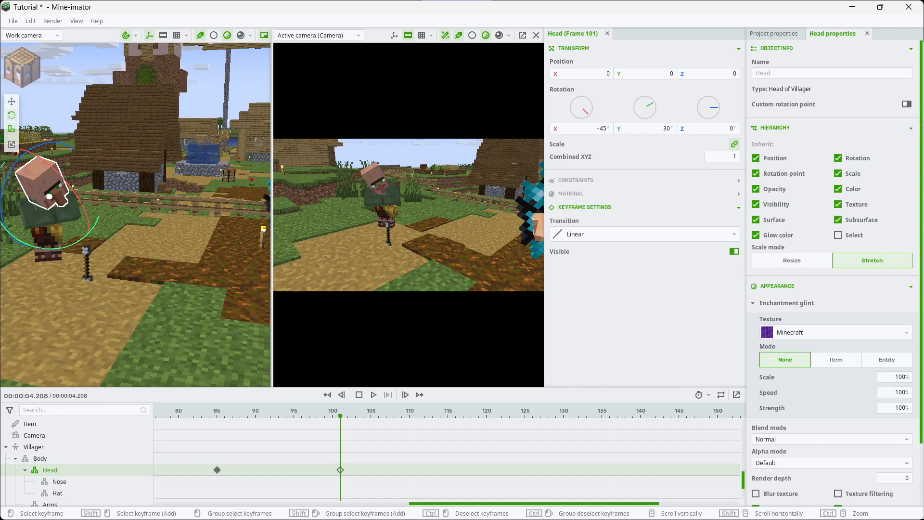
Play back the sequence through the active camera to review the villager's head turn
click(373, 395)
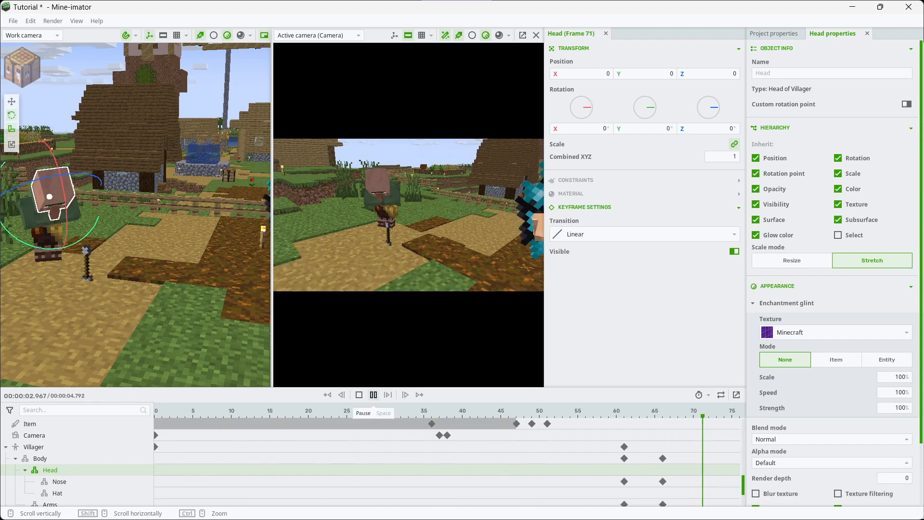
click(374, 394)
drag(265, 503, 264, 503)
Examine the villager, the landed arrow and the archer from several viewpoints, with nothing selected
right_drag(145, 216, 212, 210)
key(s)
key(s)
key(d)
key(s)
key(a)
key(w)
key(s)
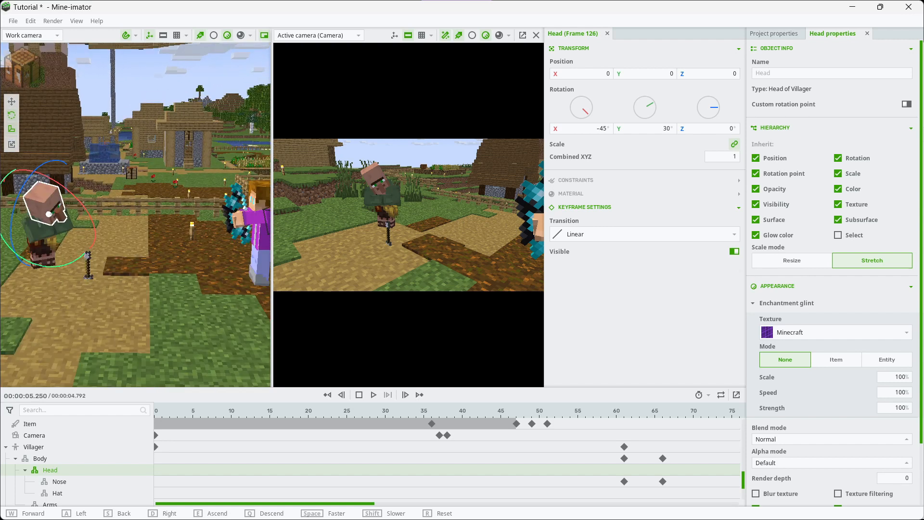
right_drag(135, 212, 185, 235)
key(d)
click(136, 211)
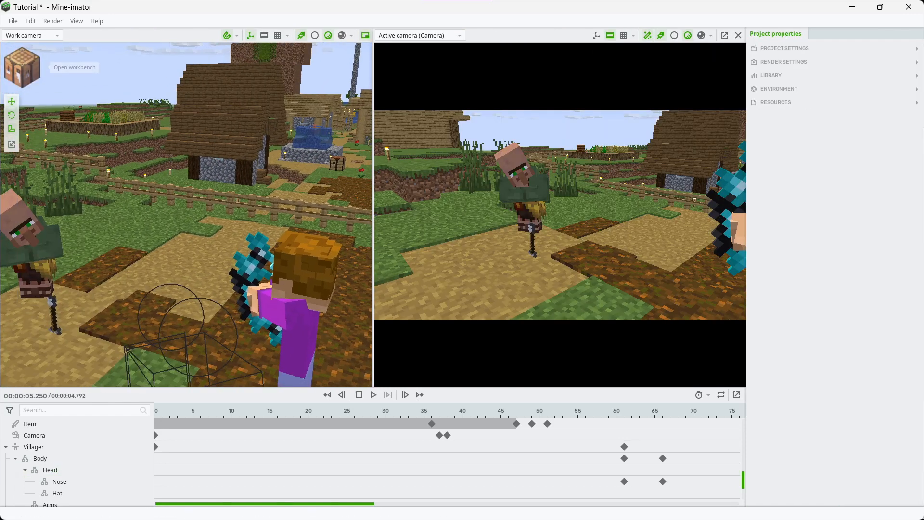
Create a point light and raise it high above the scene to X 1473, Y 443, Z 919
click(22, 67)
click(83, 256)
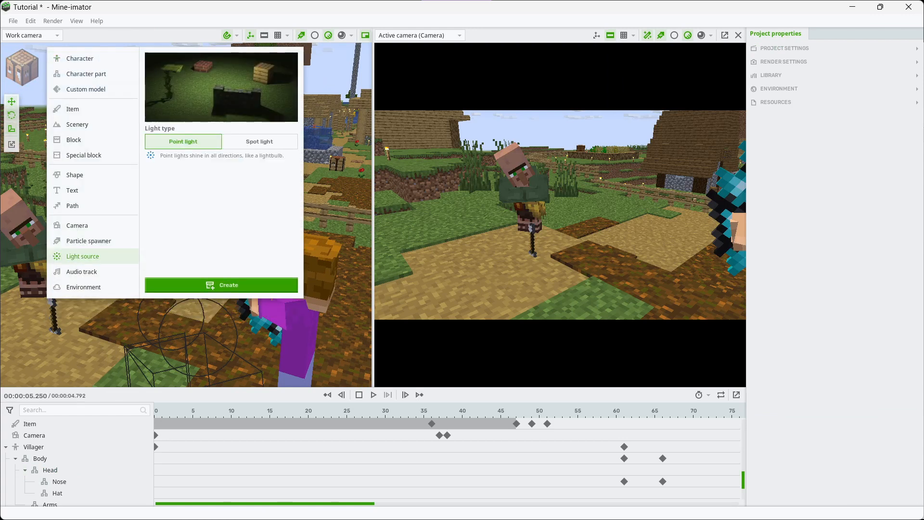
click(221, 285)
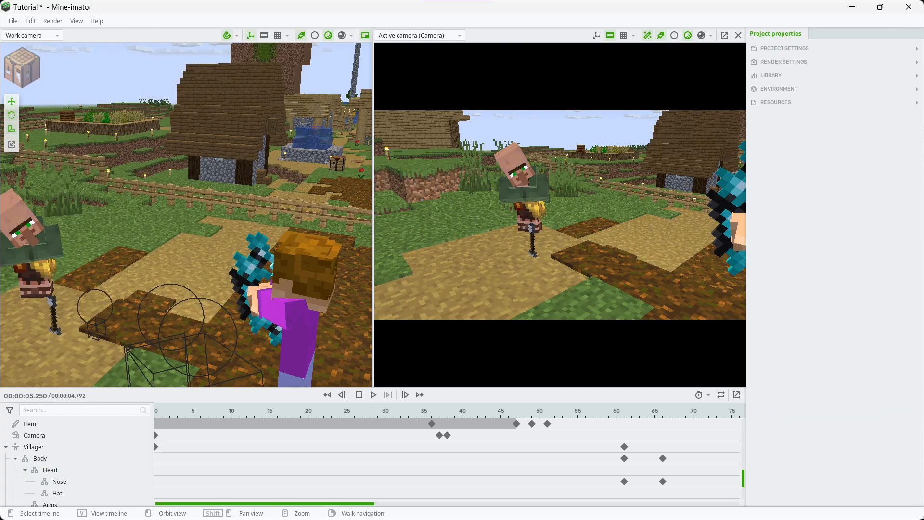
click(97, 328)
drag(39, 238, 34, 156)
right_drag(140, 192, 101, 194)
key(s)
drag(171, 142, 172, 20)
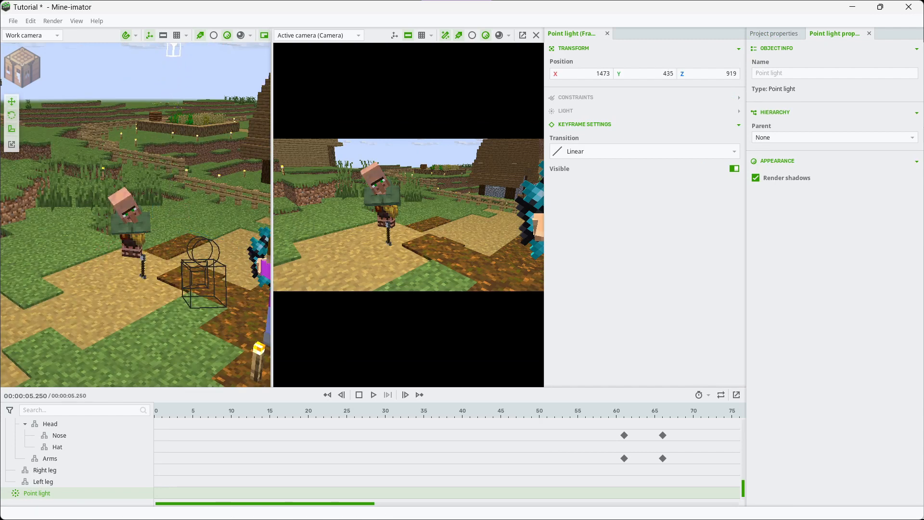
right_drag(144, 192, 173, 164)
Set the point light's colour to RGB 255, 100, 100 and close the active camera view
click(566, 110)
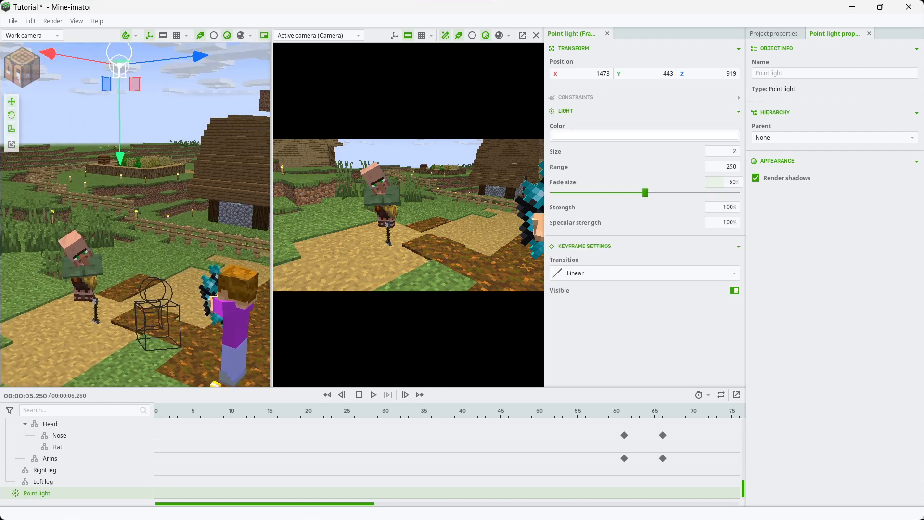
click(592, 136)
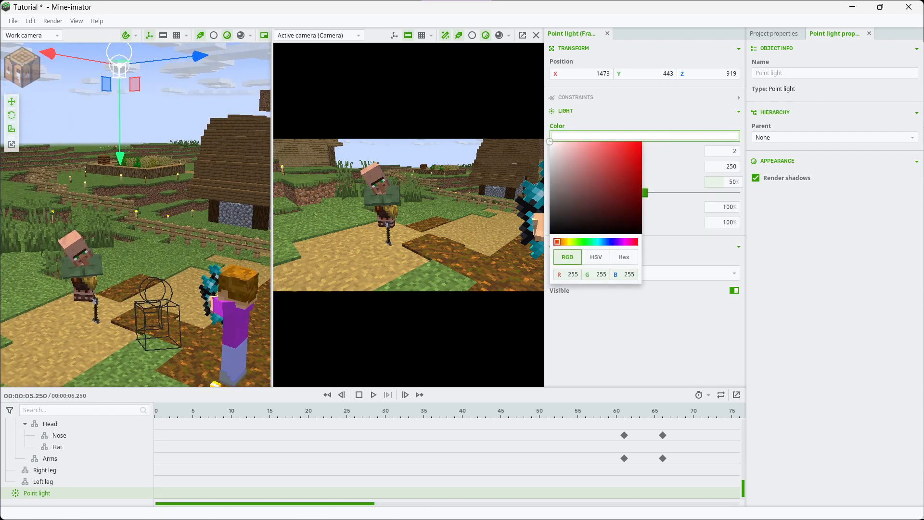
click(577, 159)
drag(595, 142, 605, 141)
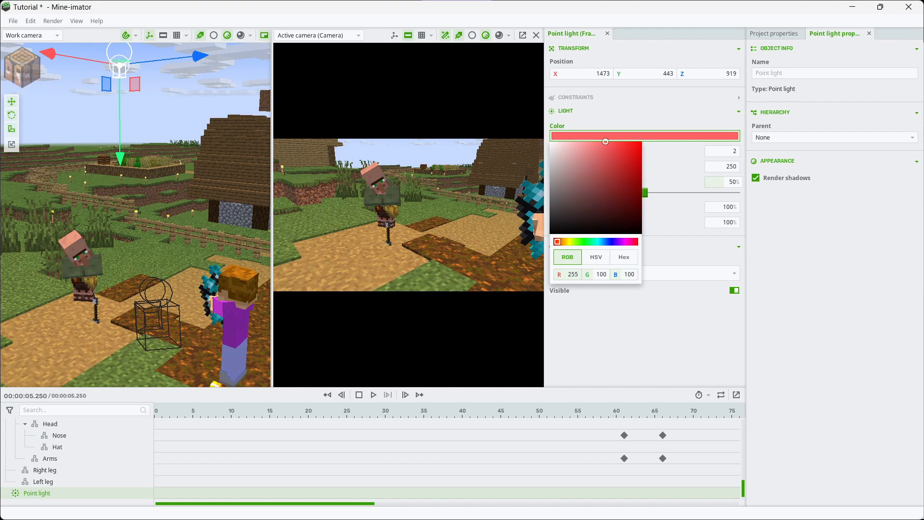
click(536, 35)
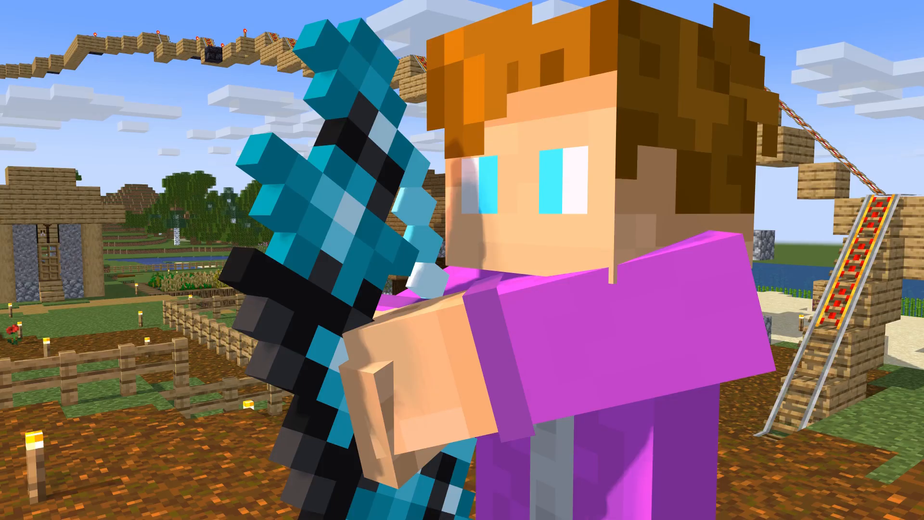